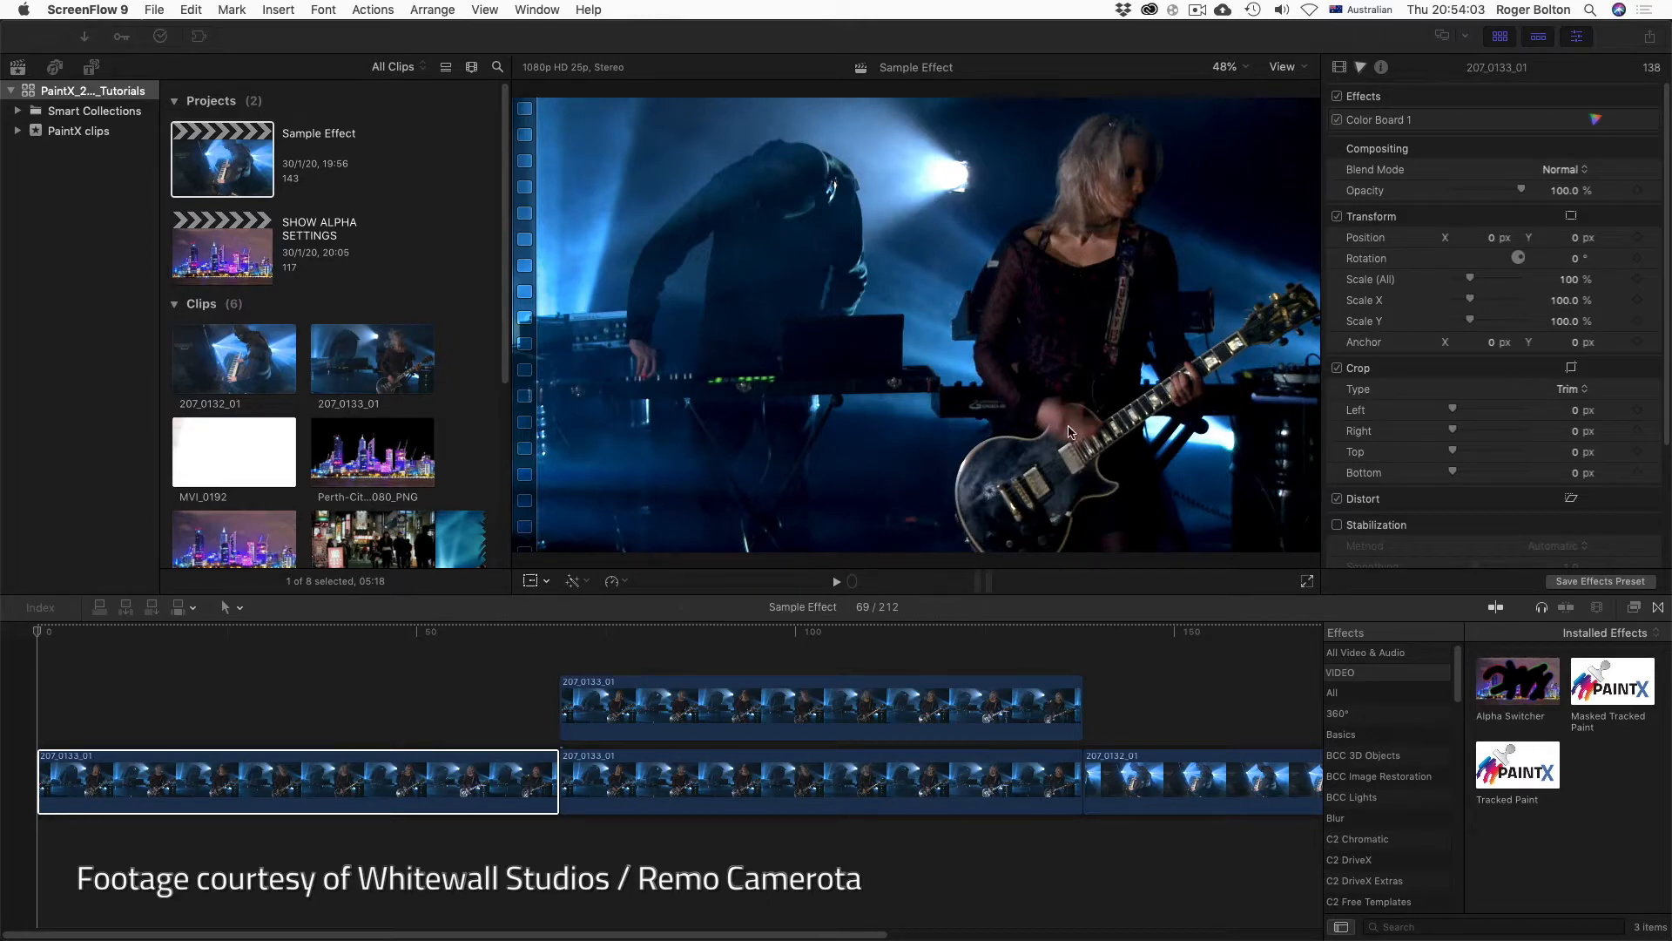
# Play through the first 207_0133_01 clip in the timeline and return the playhead to its start
pyautogui.click(40, 633)
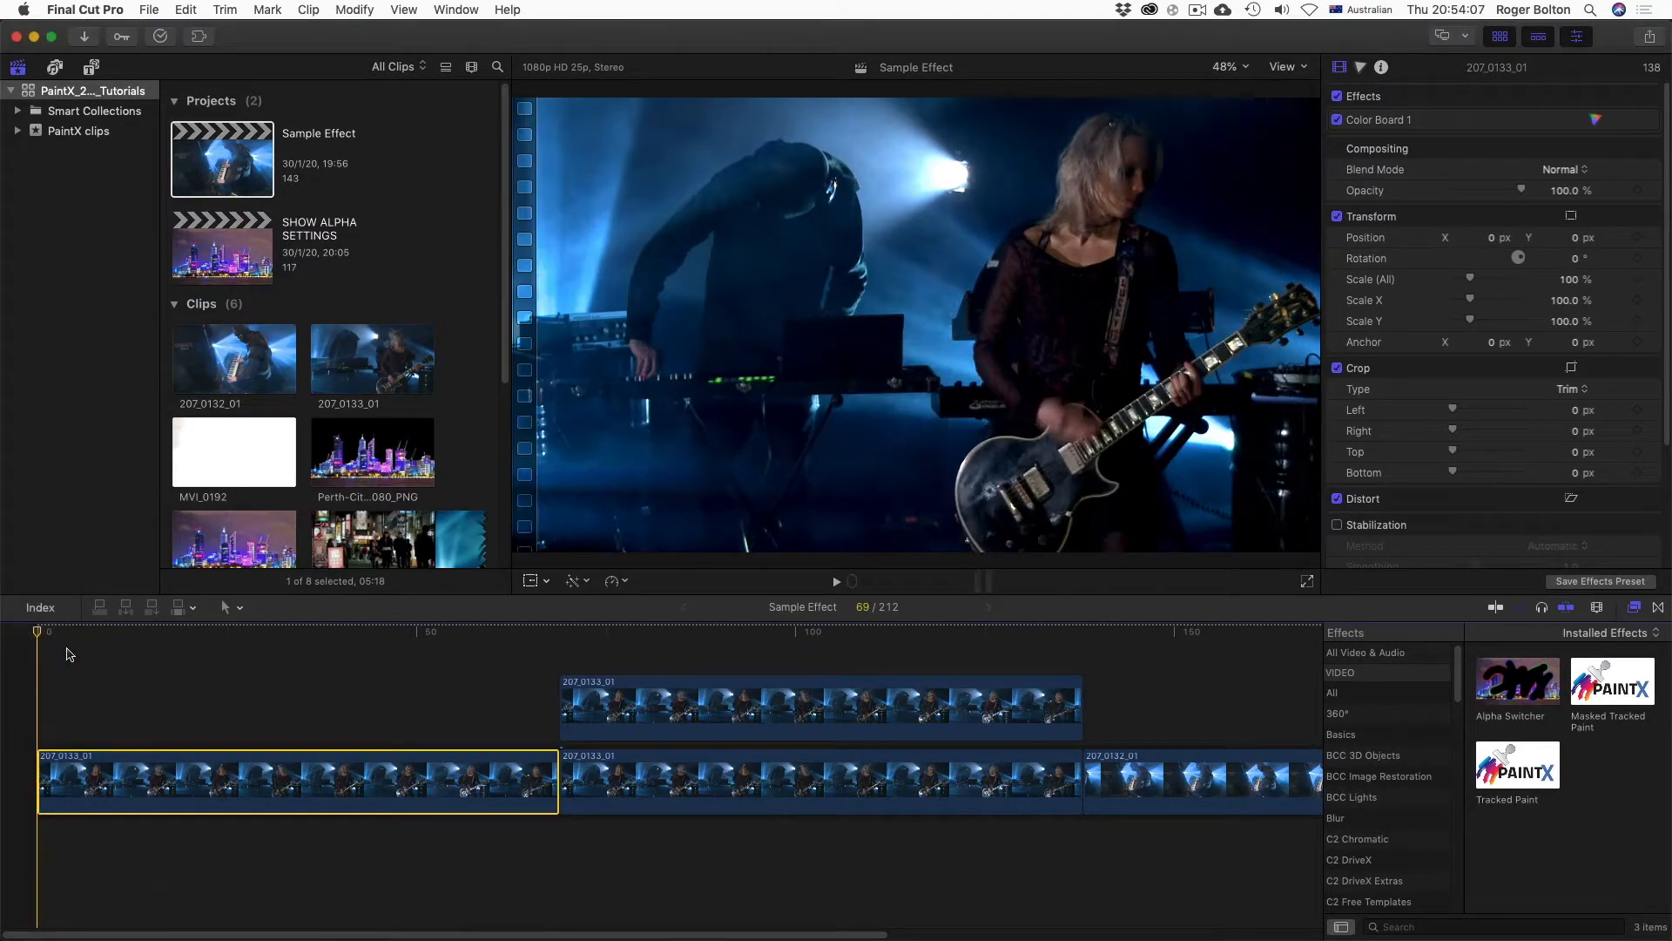
pyautogui.press('space')
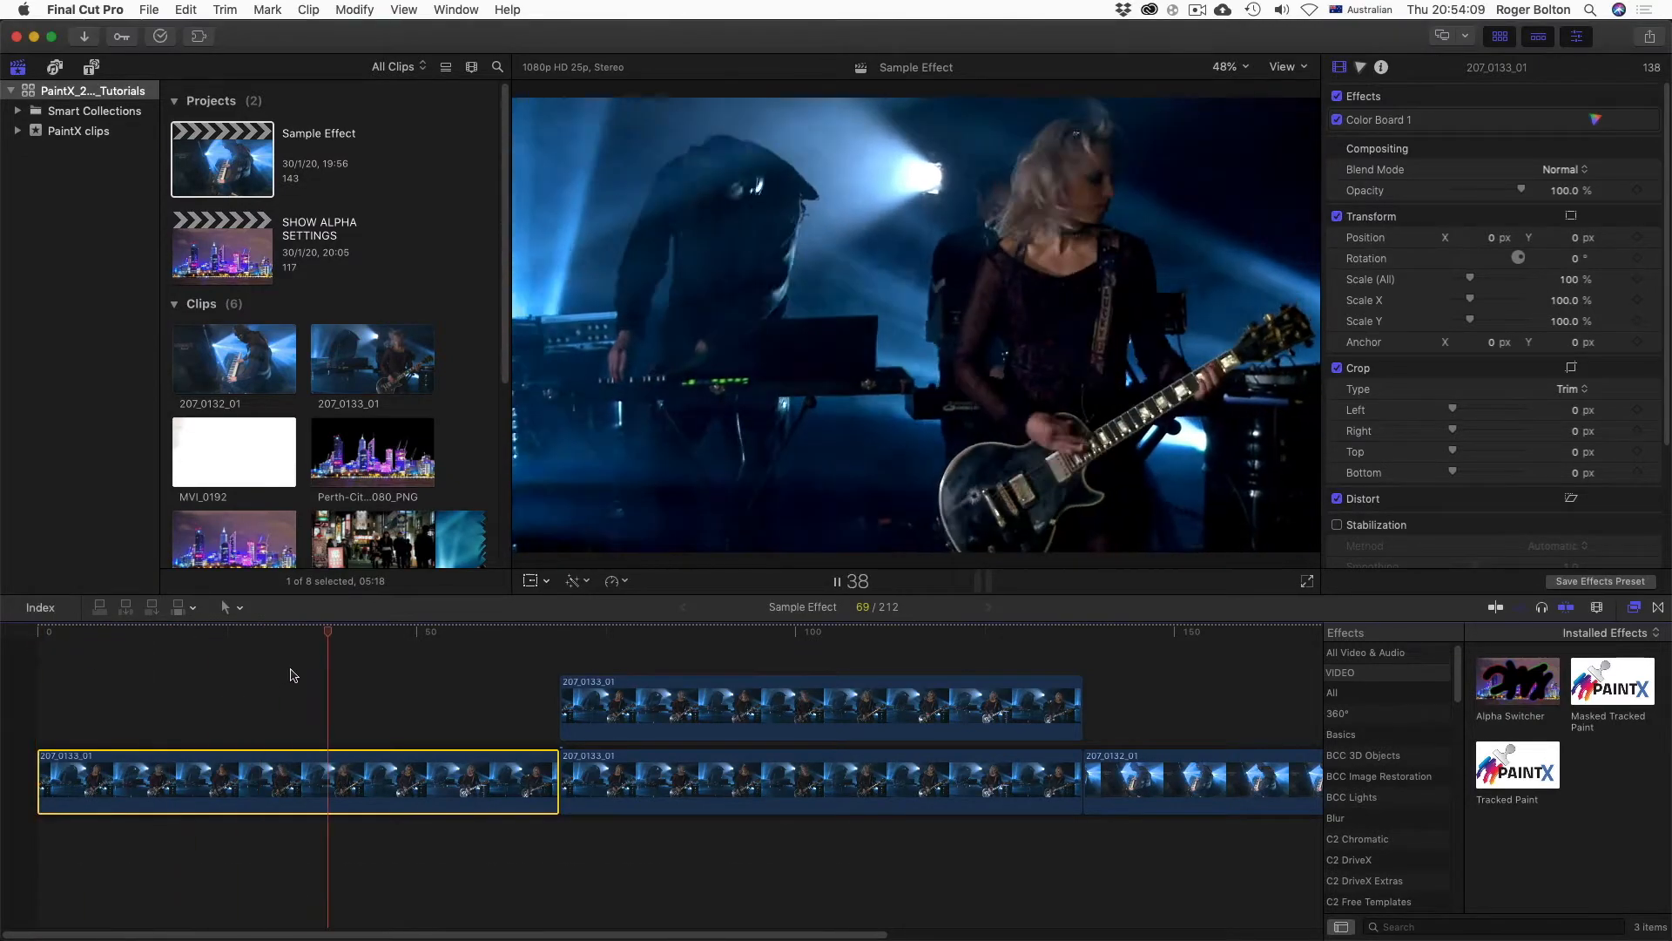
pyautogui.press('space')
pyautogui.moveTo(380, 630); pyautogui.dragTo(45, 621)
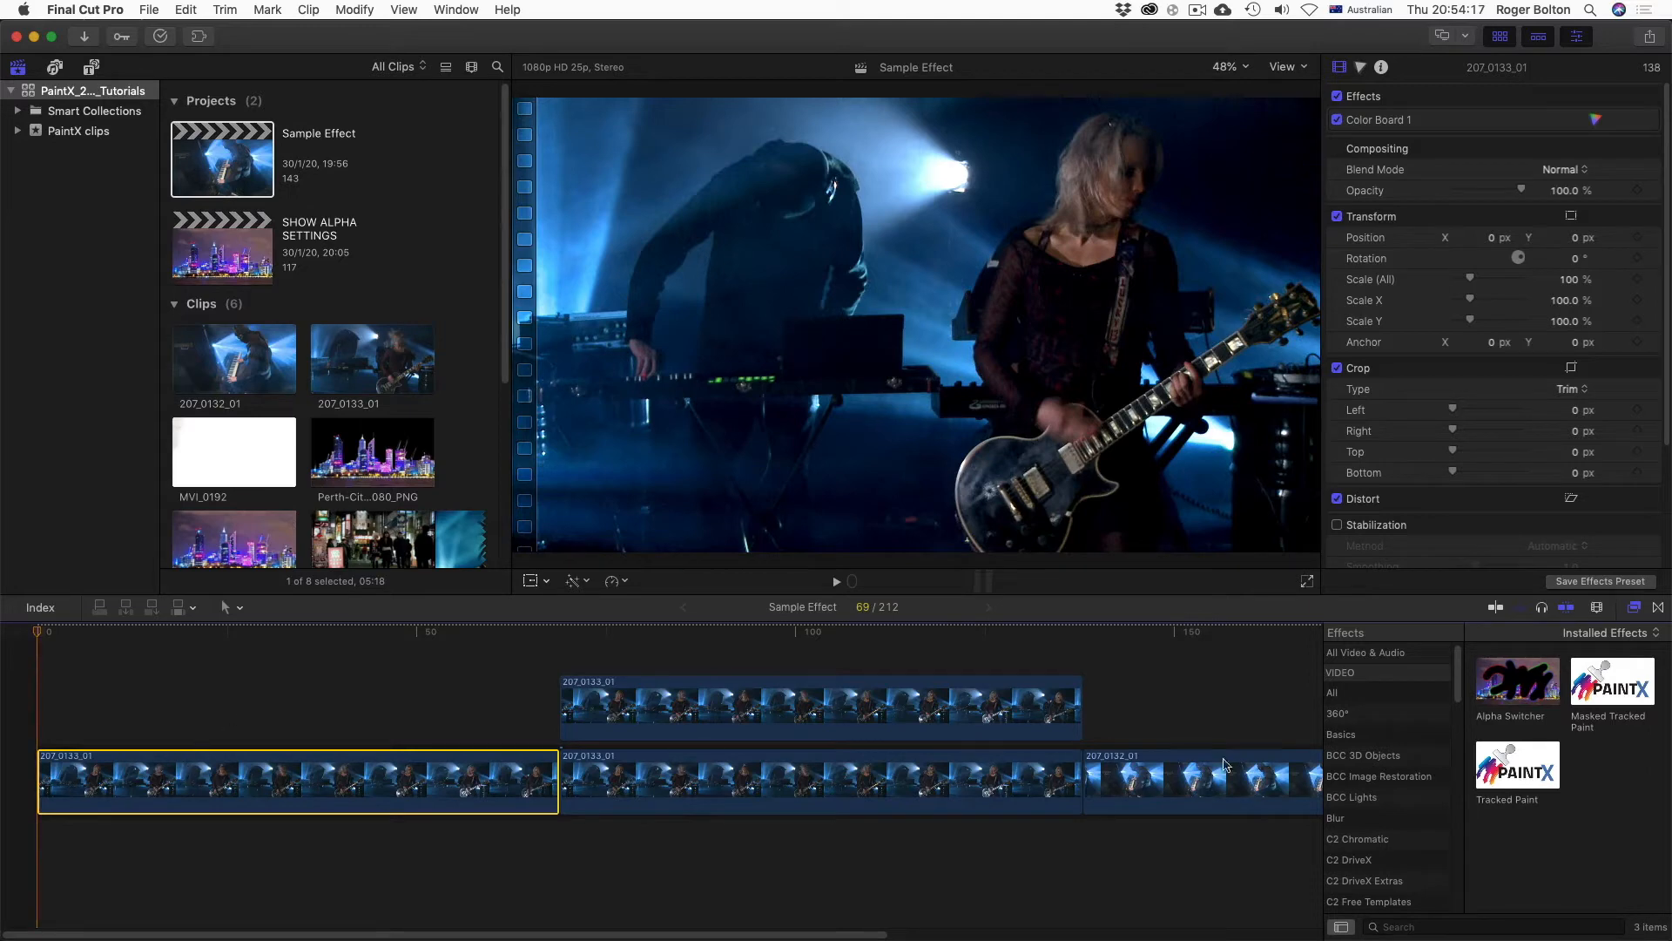
# Apply the Masked Tracked Paint effect to the first 207_0133_01 clip and open its paint editor
pyautogui.moveTo(1610, 706)
pyautogui.mouseDown()
pyautogui.moveTo(1576, 767)
pyautogui.moveTo(1629, 788)
pyautogui.moveTo(1575, 866)
pyautogui.moveTo(1561, 845)
pyautogui.moveTo(1132, 794)
pyautogui.moveTo(420, 786)
pyautogui.mouseUp()
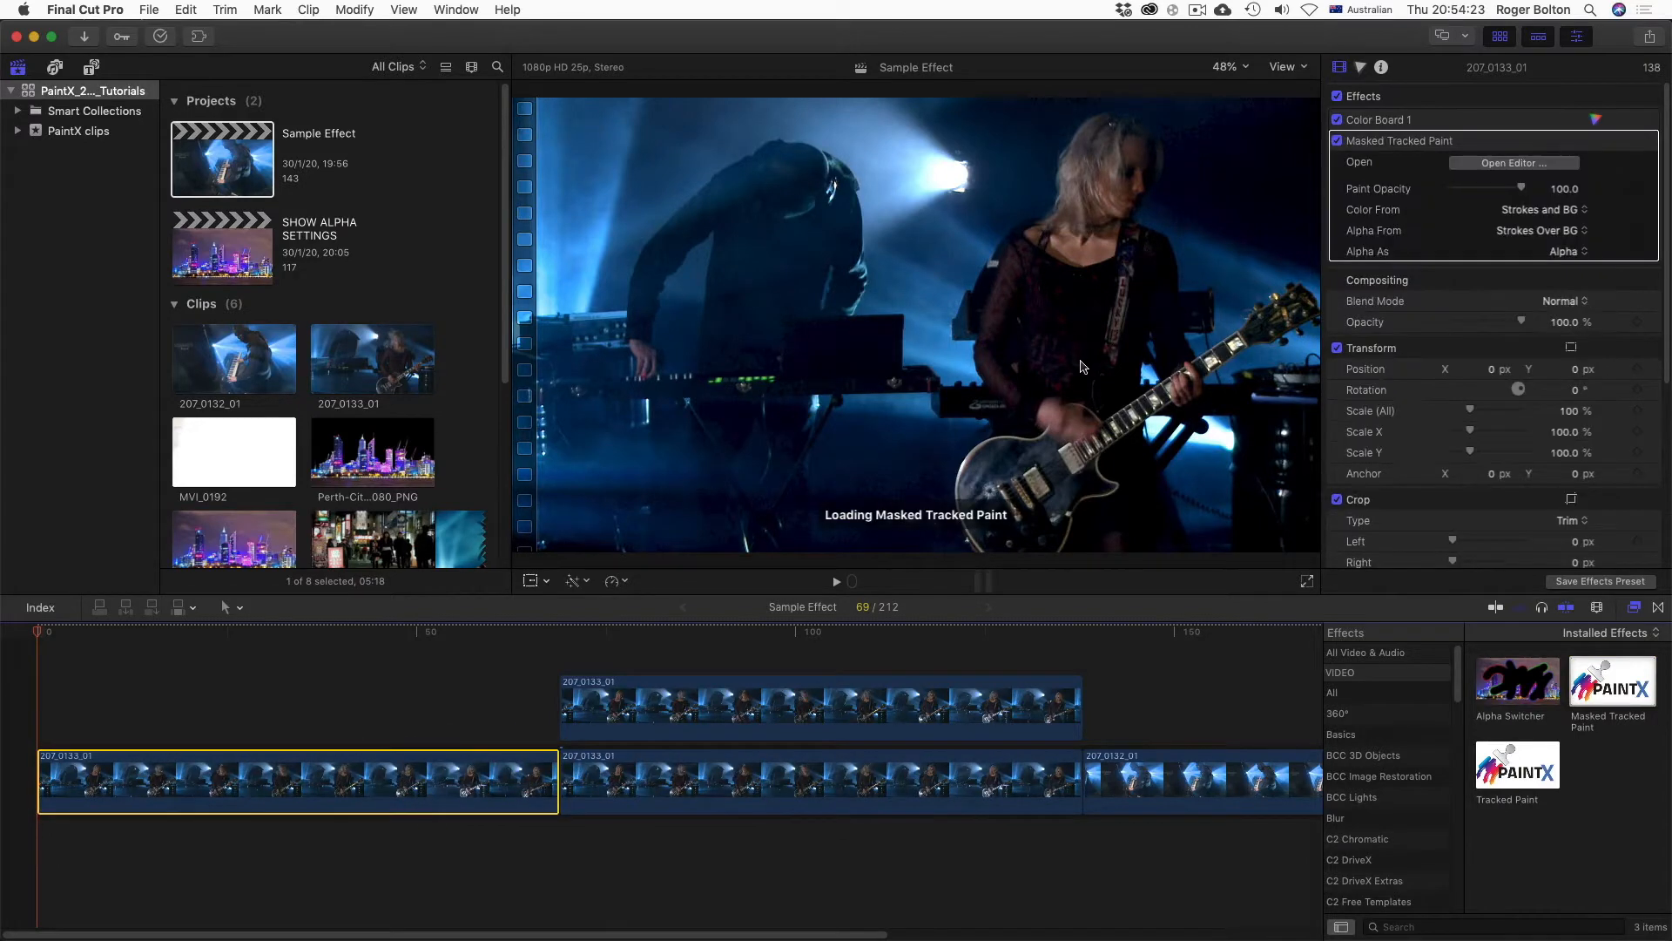
pyautogui.click(1504, 163)
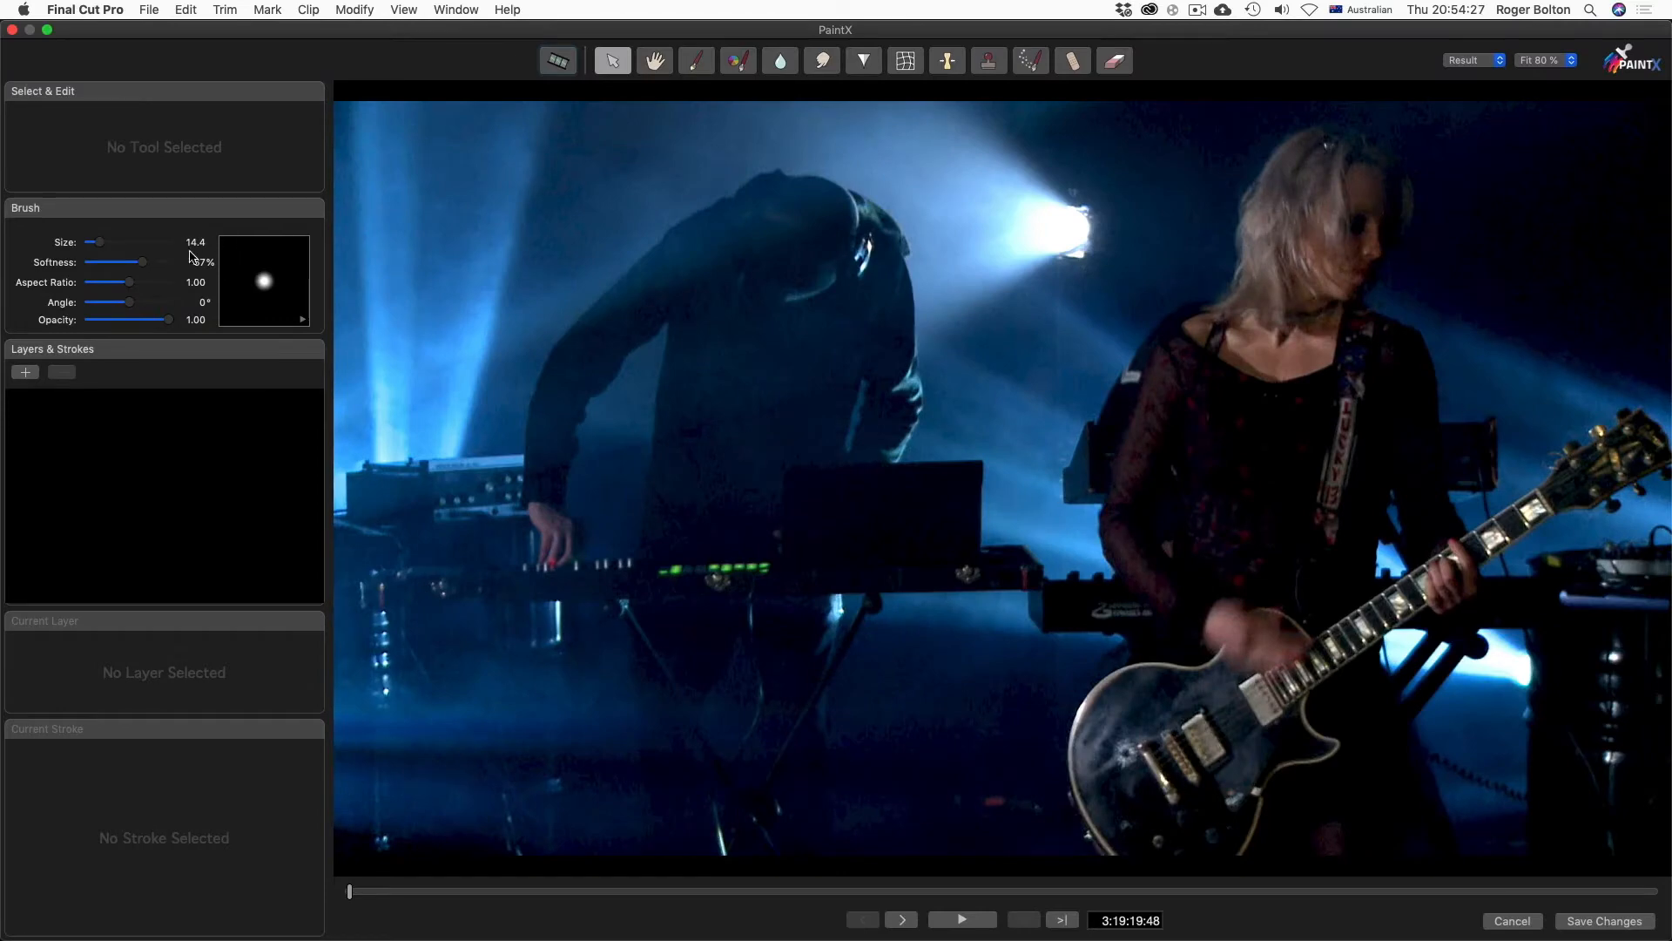
# Set up the color brush with a light orange paint color at 0.75 opacity and a brush size of 23.9
pyautogui.click(697, 61)
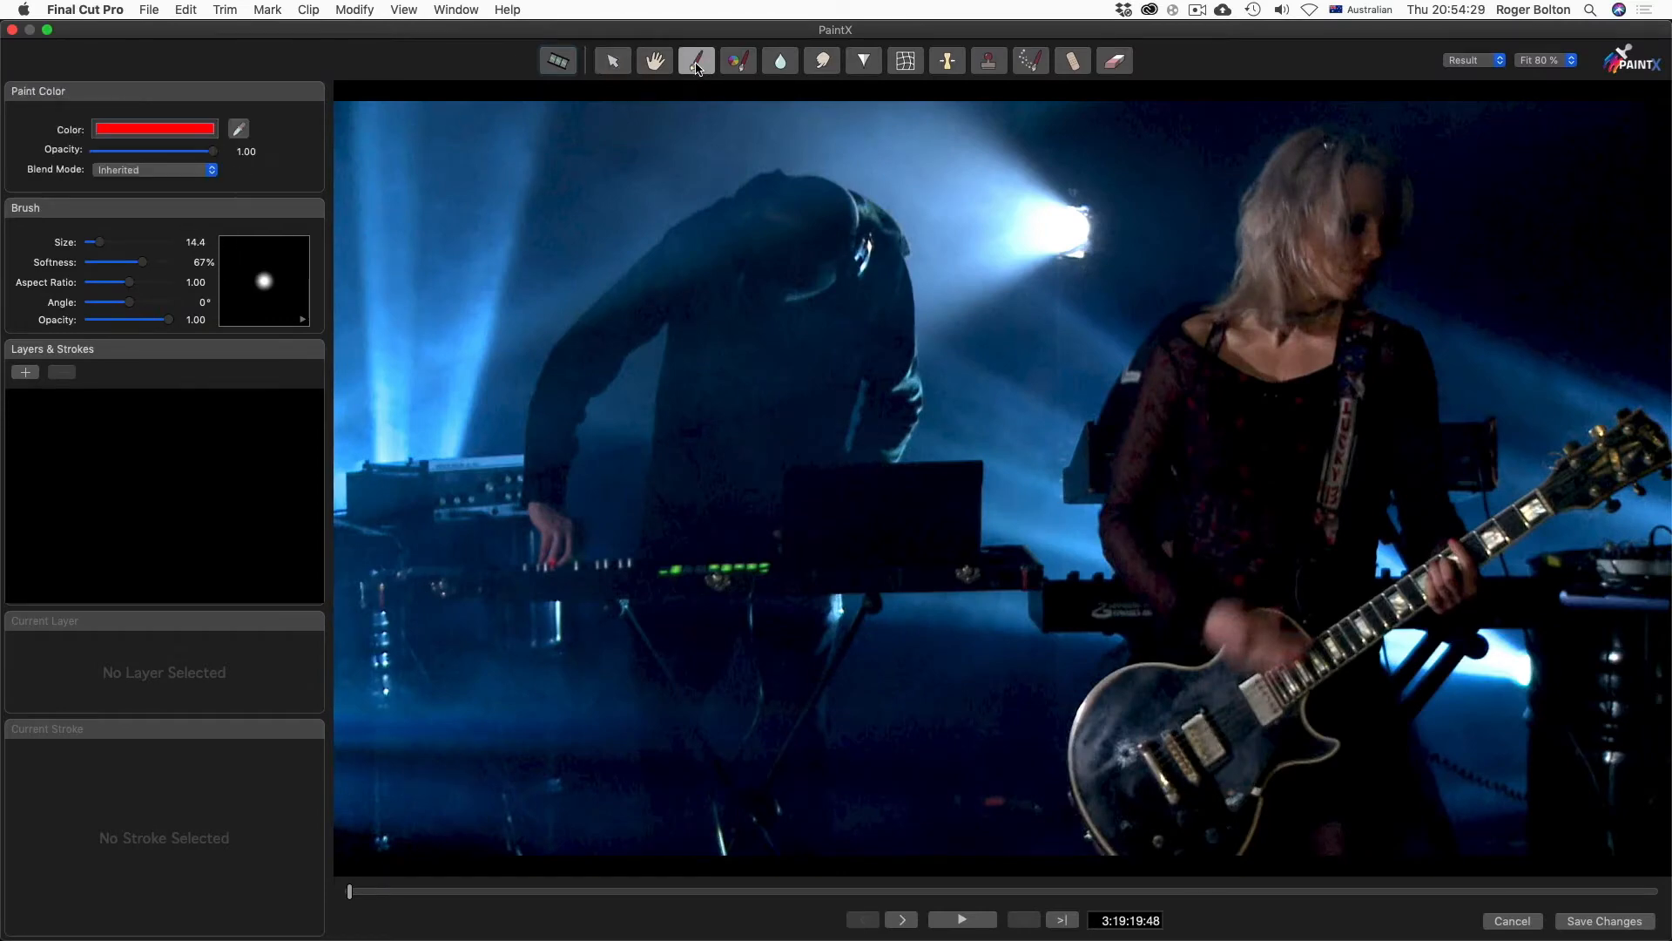
pyautogui.click(193, 134)
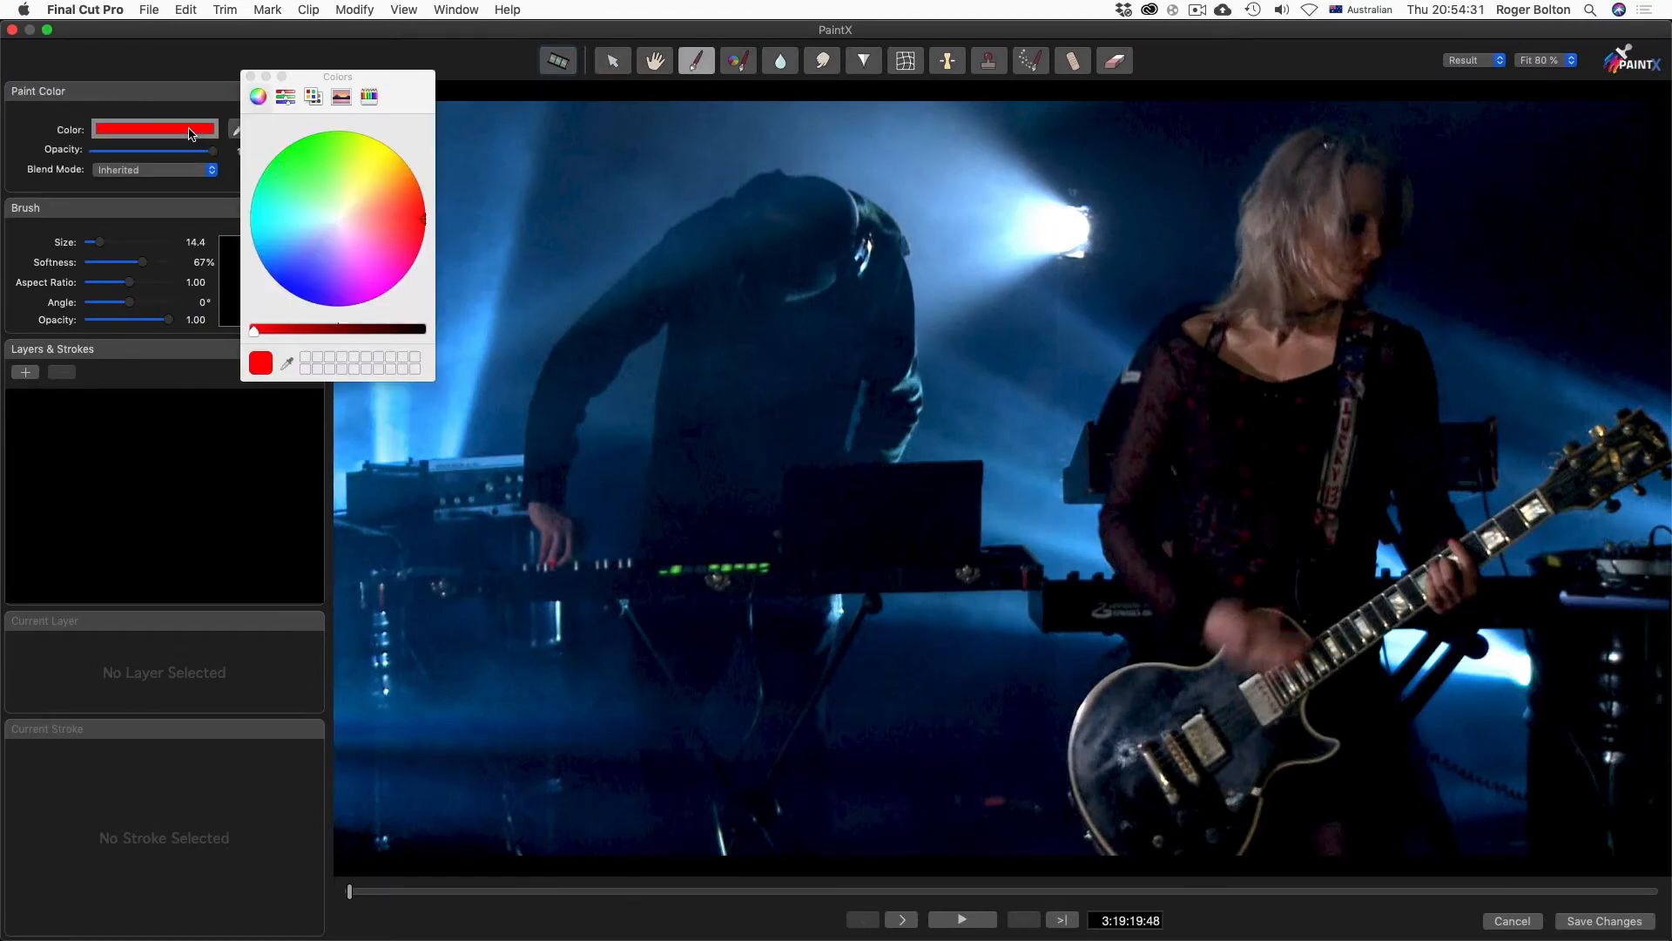
pyautogui.click(389, 179)
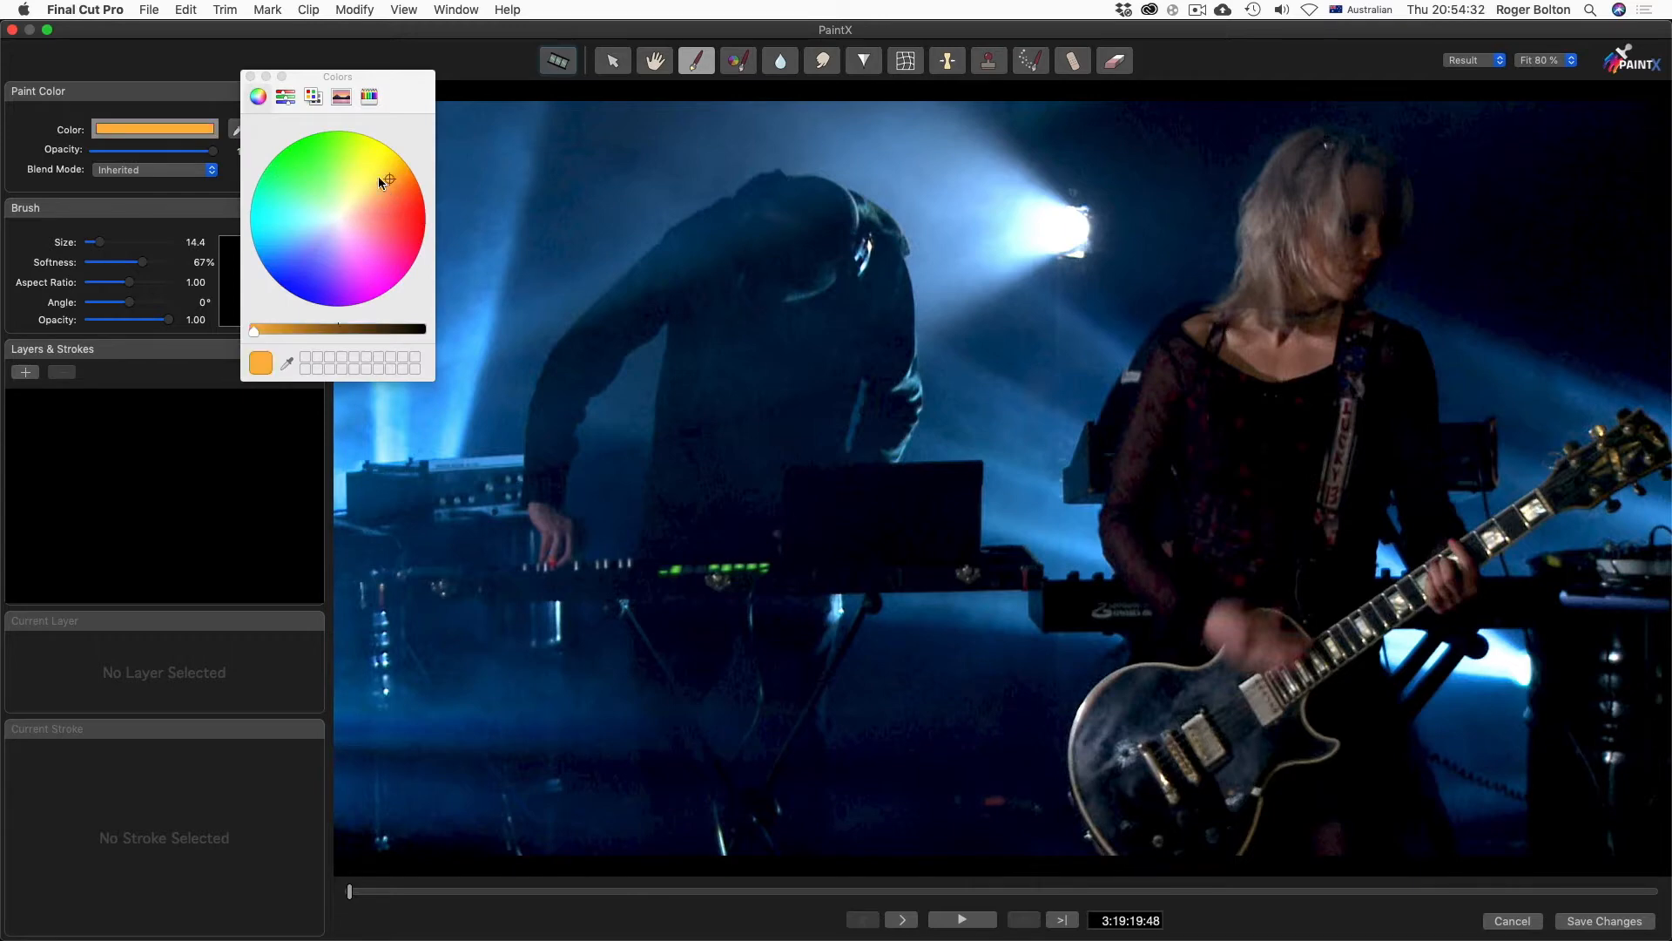
pyautogui.click(250, 77)
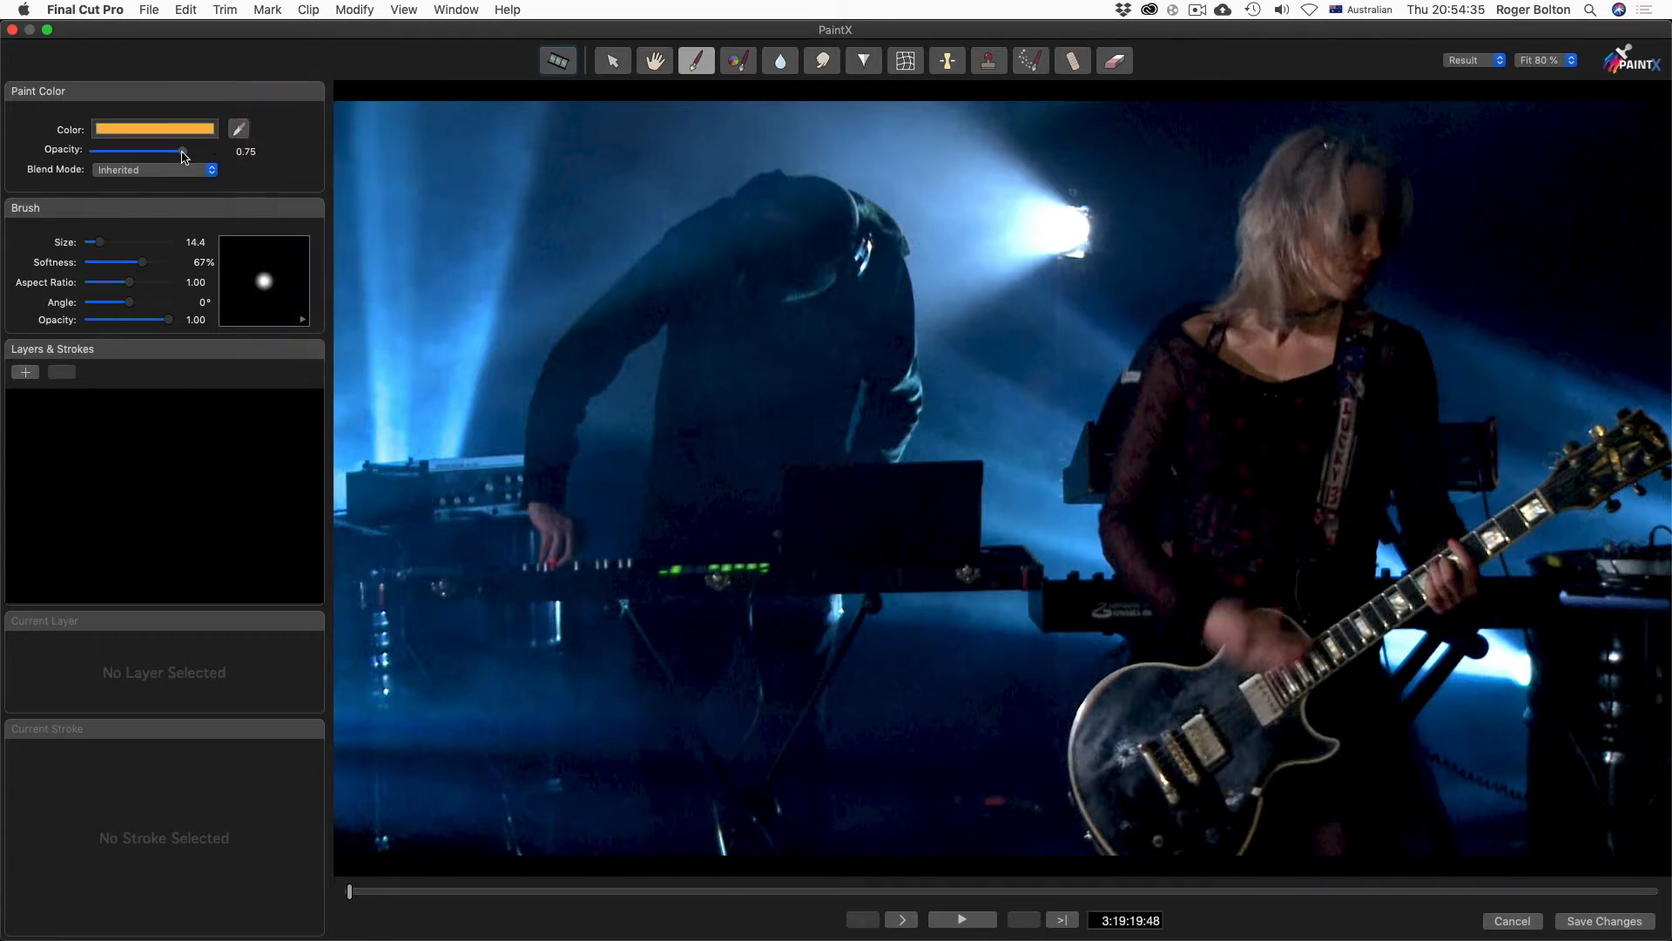
pyautogui.moveTo(109, 239); pyautogui.dragTo(115, 242)
pyautogui.moveTo(105, 244); pyautogui.dragTo(107, 242)
# Step through and play the clip in the paint editor to check the guitar's movement
pyautogui.press('Right')
pyautogui.press('Left')
pyautogui.press('space')
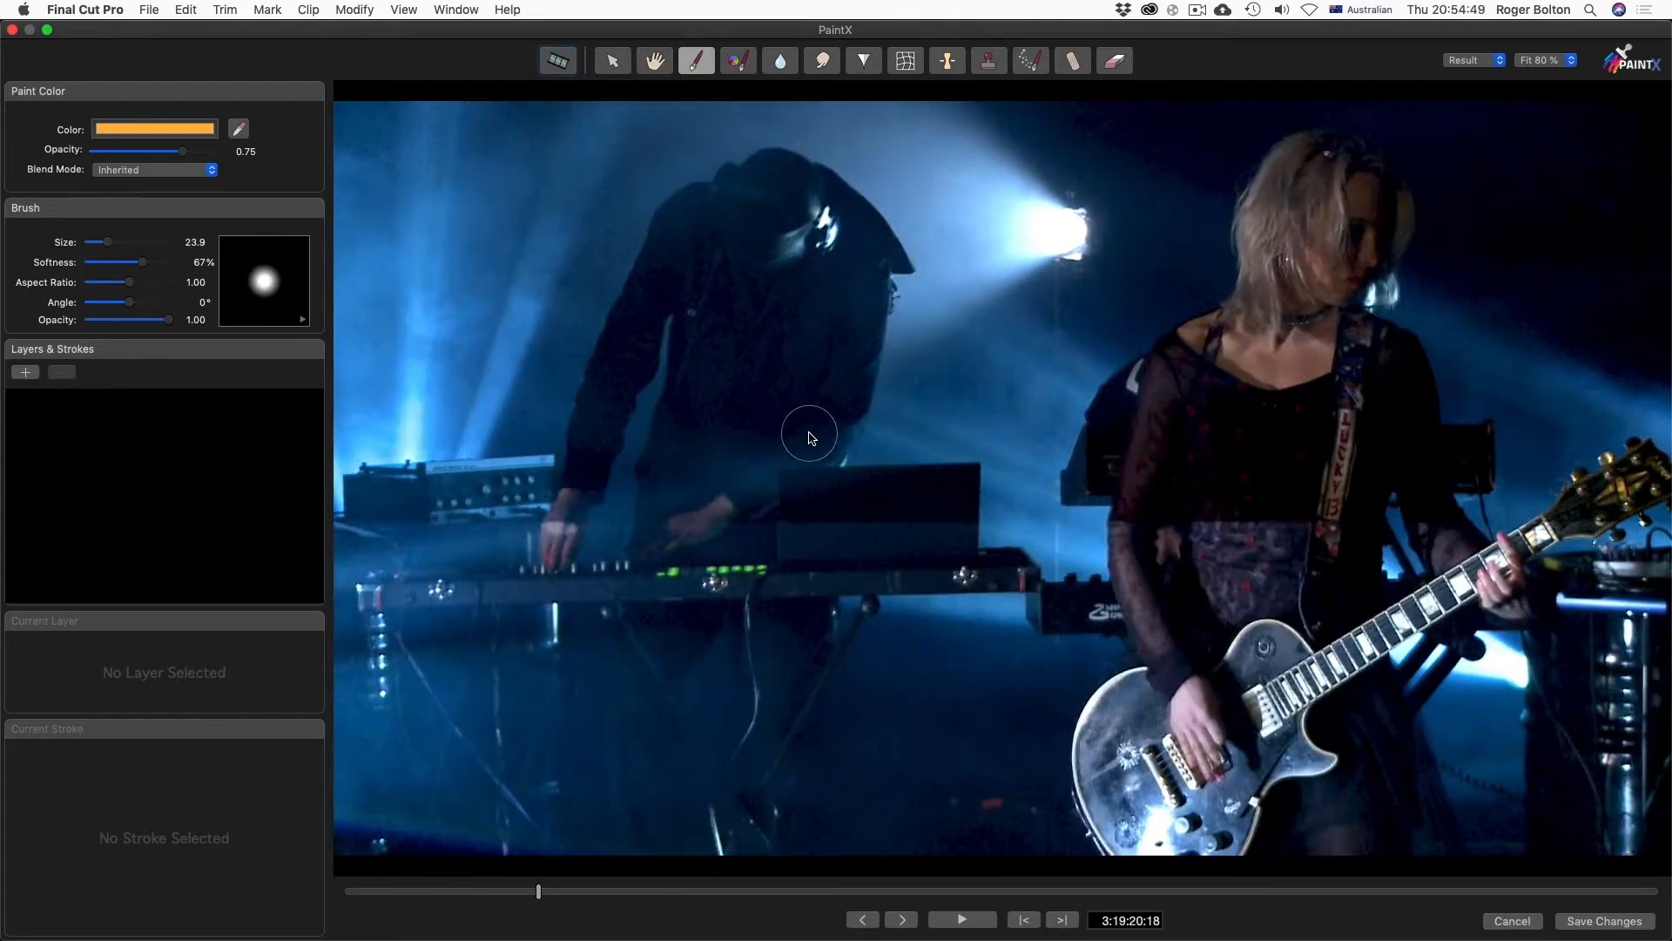
pyautogui.press('space')
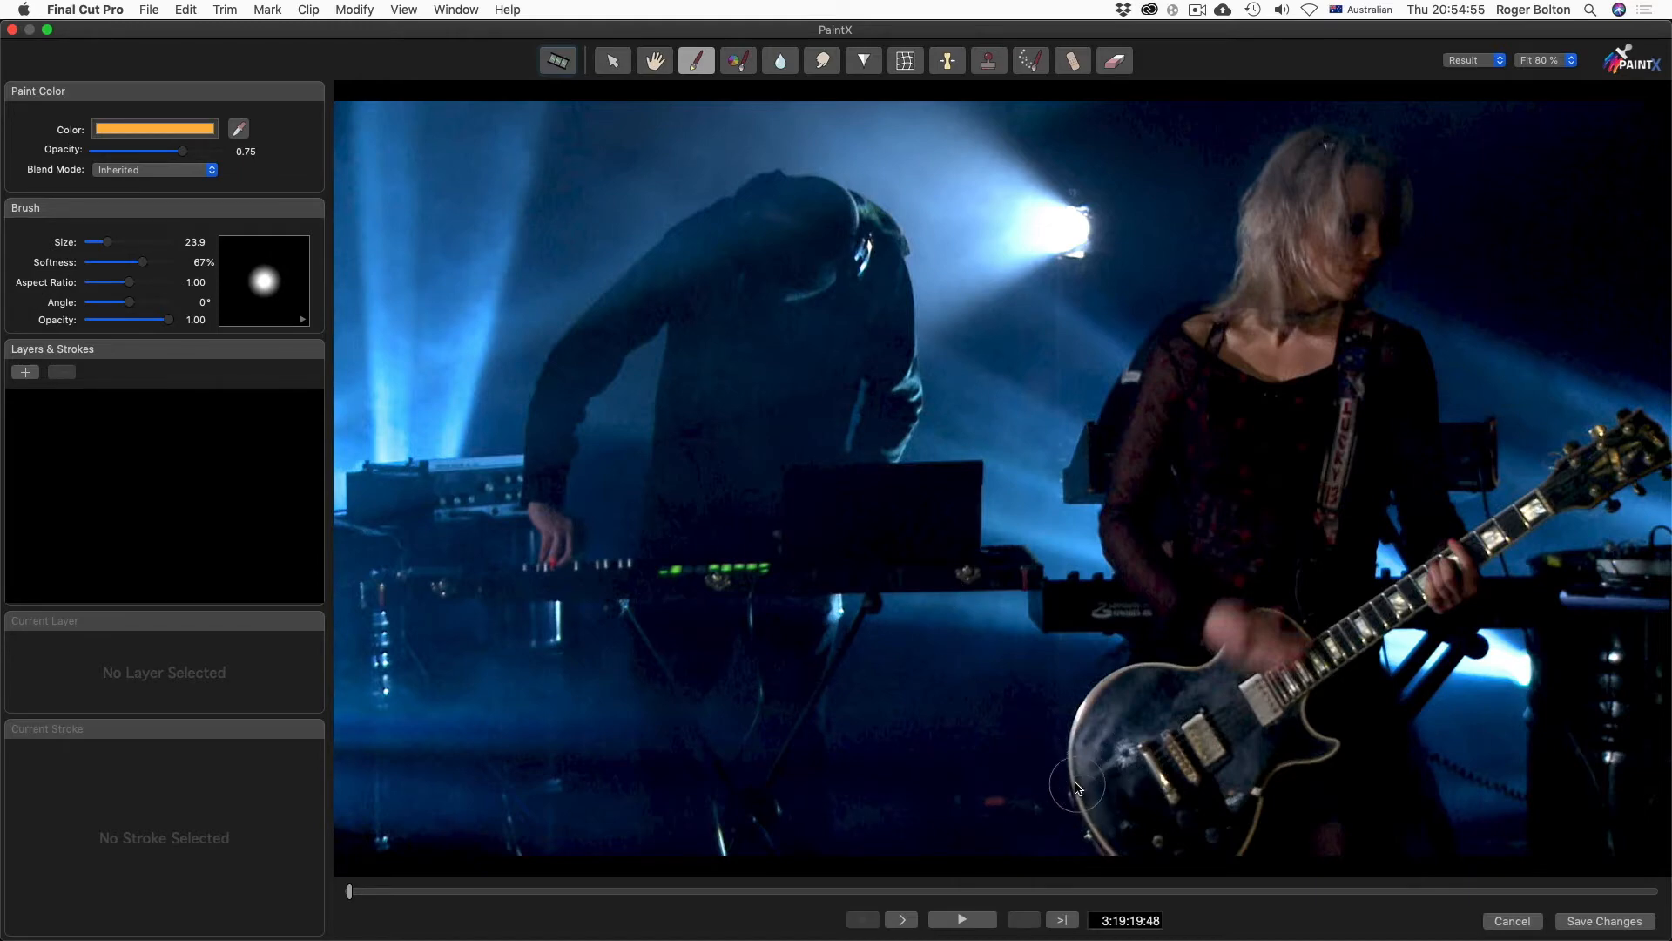
# Paint two strokes along the guitar's upper edge in clip mode, scrub to the start, and delete their layer
pyautogui.moveTo(1079, 803)
pyautogui.mouseDown()
pyautogui.moveTo(1070, 724)
pyautogui.moveTo(1094, 674)
pyautogui.moveTo(1274, 614)
pyautogui.moveTo(1313, 630)
pyautogui.moveTo(1524, 505)
pyautogui.mouseUp()
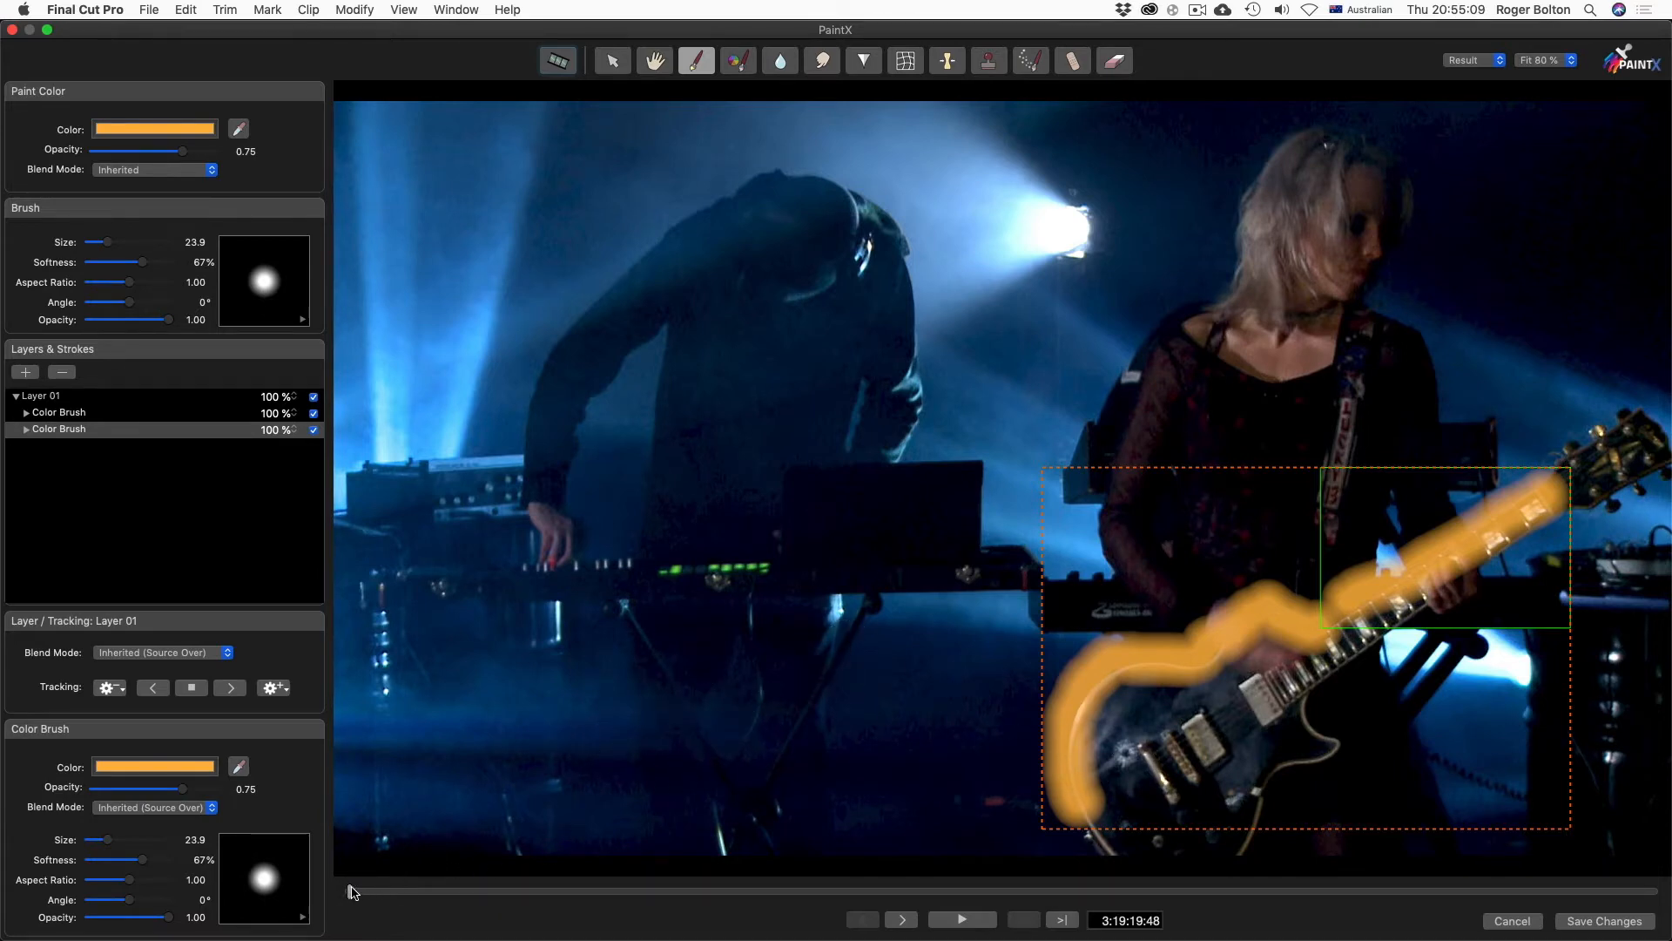
pyautogui.moveTo(352, 890); pyautogui.dragTo(270, 884)
pyautogui.click(76, 396)
pyautogui.press('Delete')
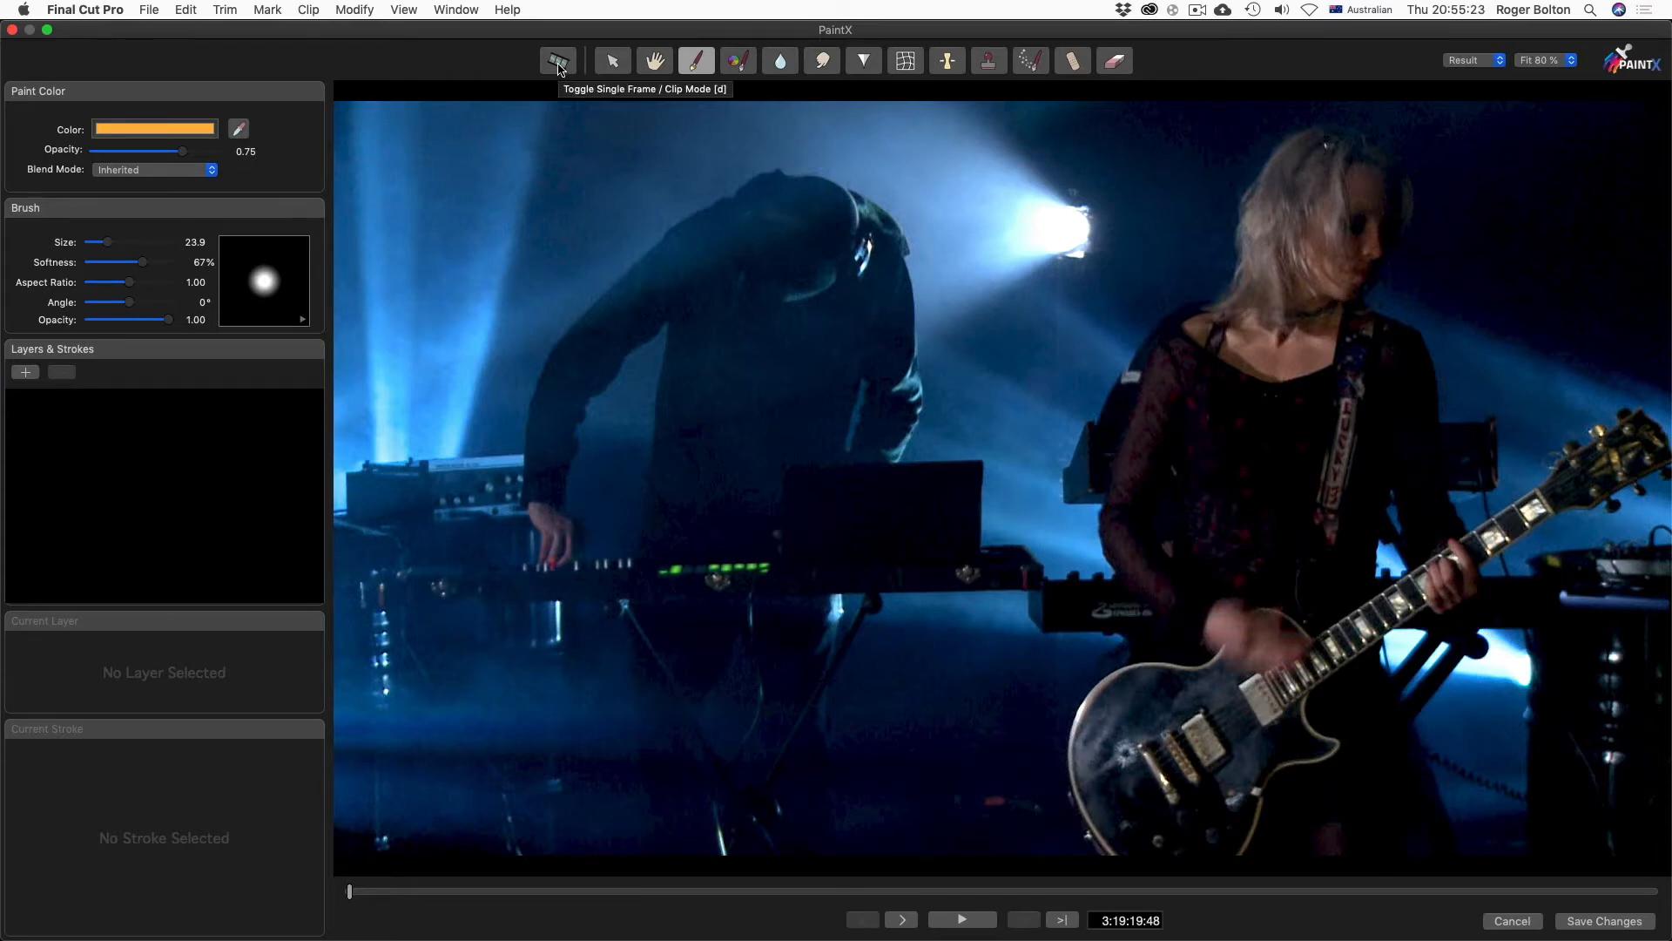
# Switch to single frame mode and paint two orange strokes along the guitar's body and neck on the first frame
pyautogui.click(559, 63)
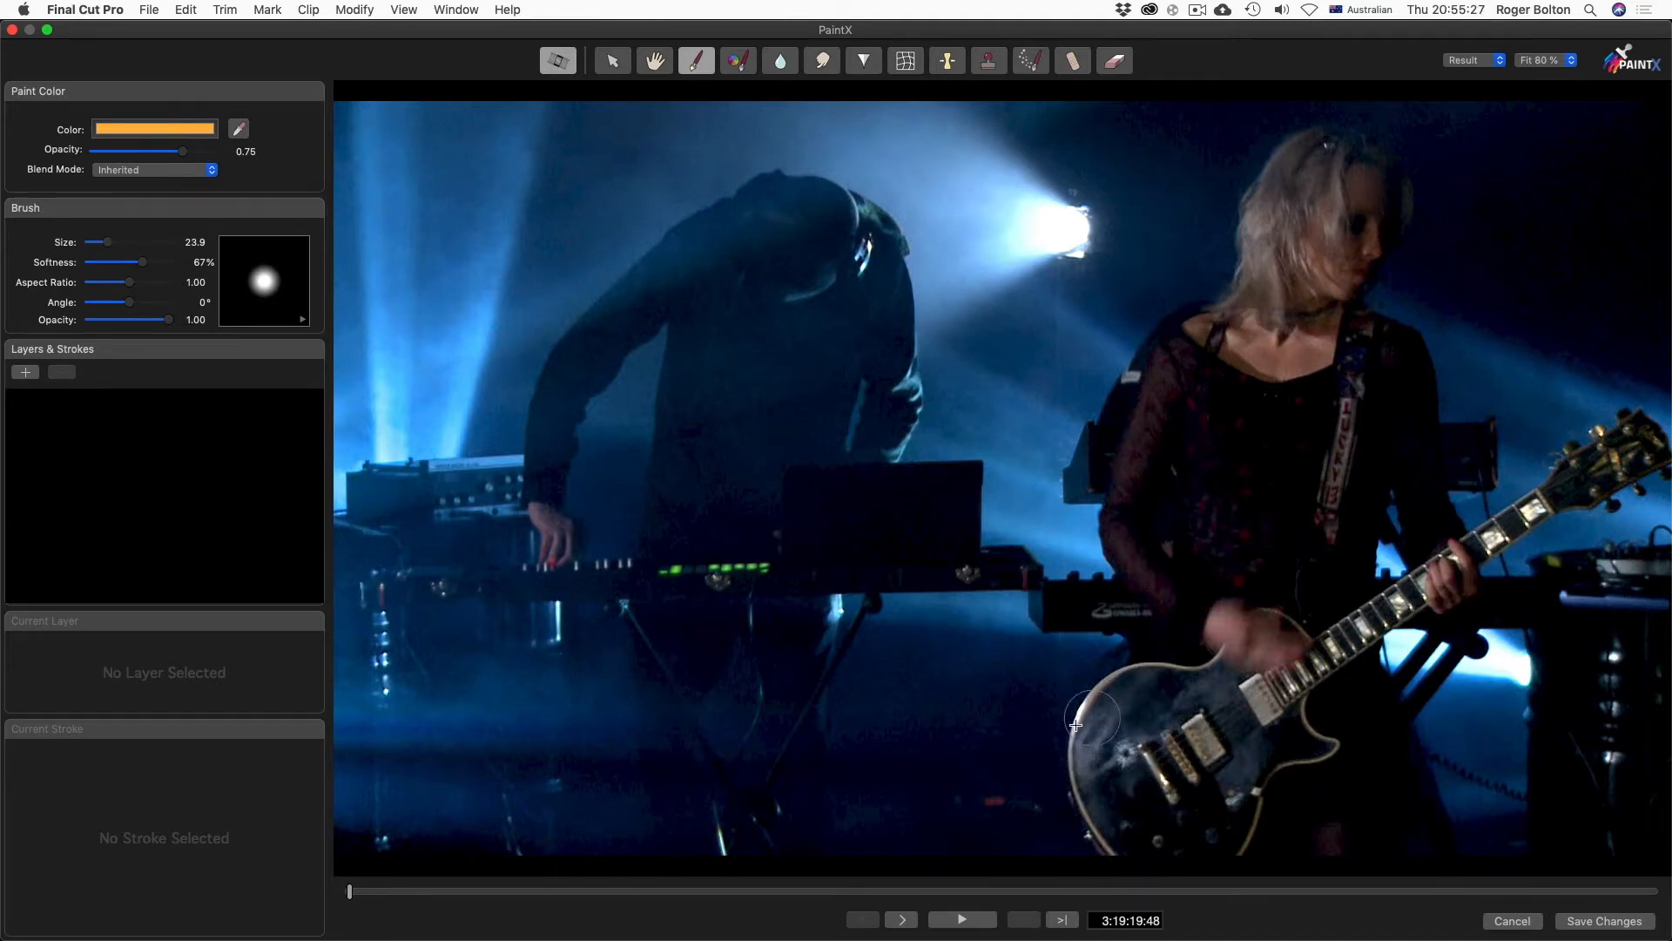
pyautogui.moveTo(1058, 753)
pyautogui.mouseDown()
pyautogui.moveTo(1147, 675)
pyautogui.moveTo(1272, 621)
pyautogui.mouseUp()
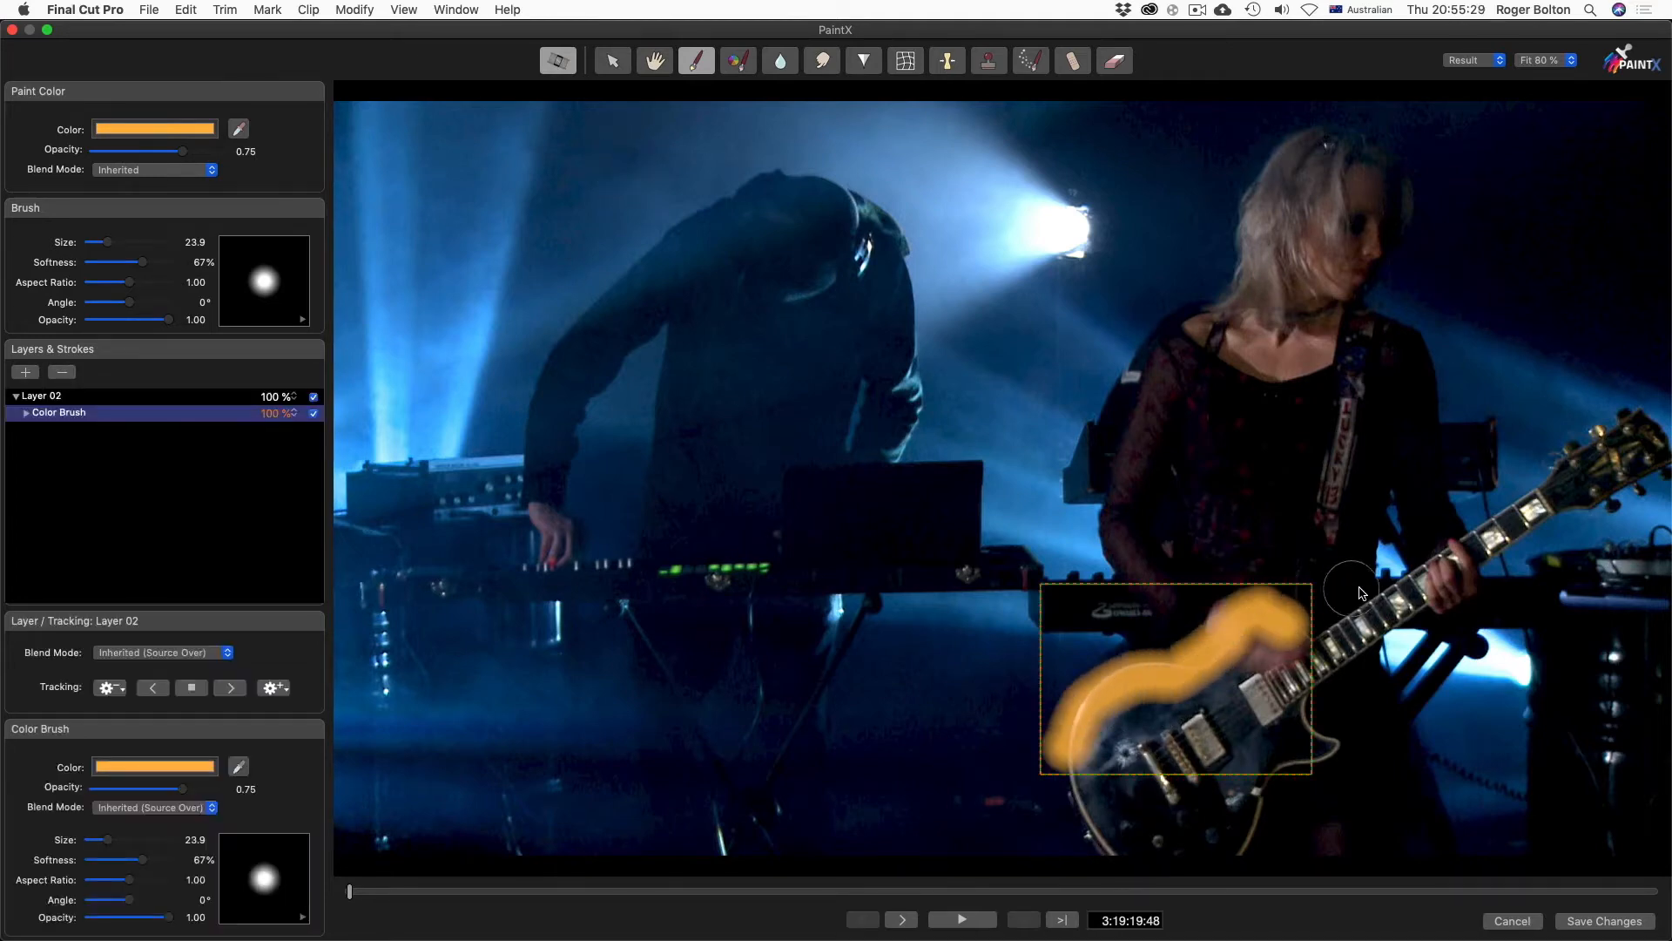
pyautogui.moveTo(1372, 601); pyautogui.dragTo(1517, 503)
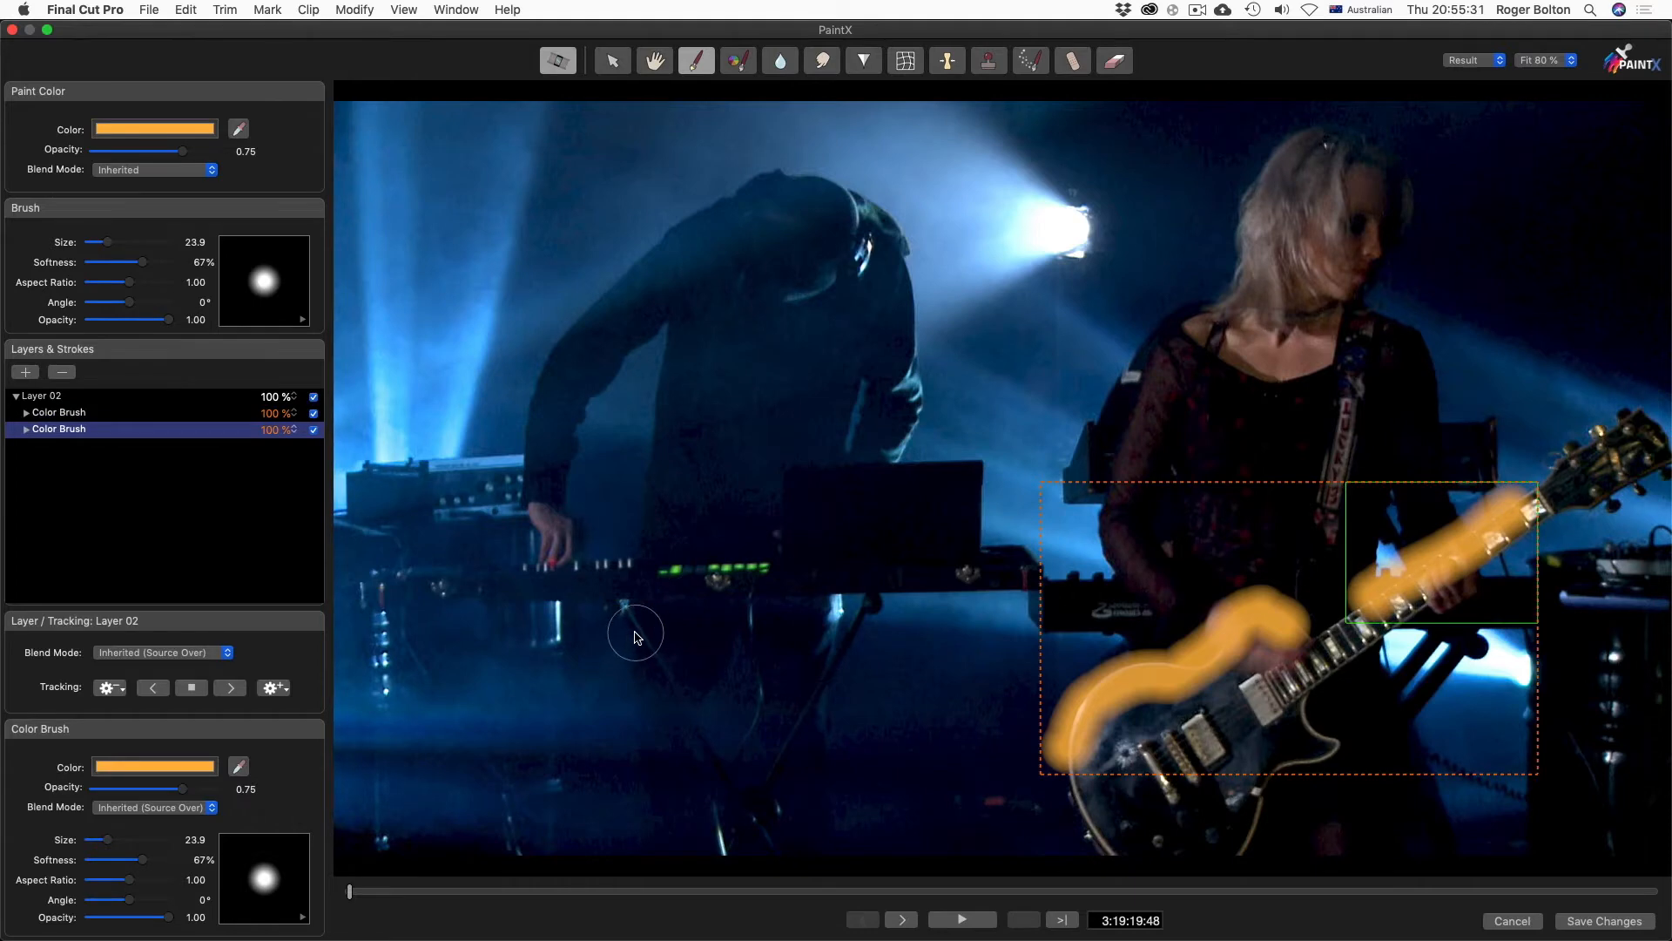
# Paint orange strokes along the guitar's upper edge on each of the next six frames, through 3:19:20:04
pyautogui.press('Right')
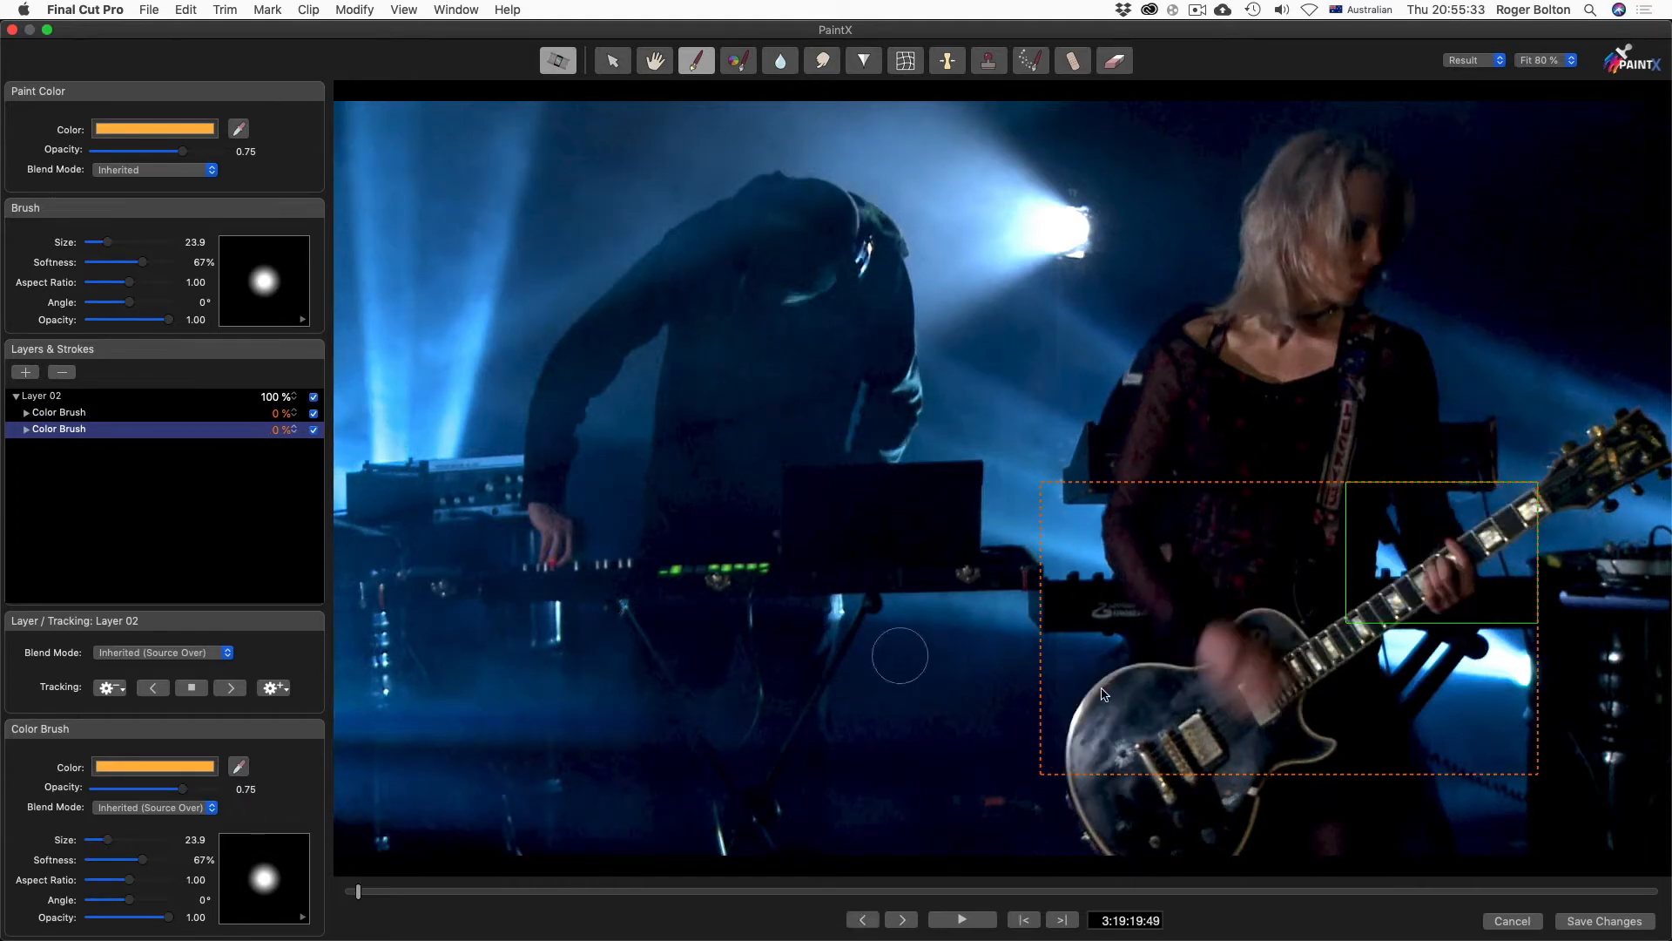
pyautogui.moveTo(1059, 736)
pyautogui.mouseDown()
pyautogui.moveTo(1108, 687)
pyautogui.moveTo(1472, 527)
pyautogui.mouseUp()
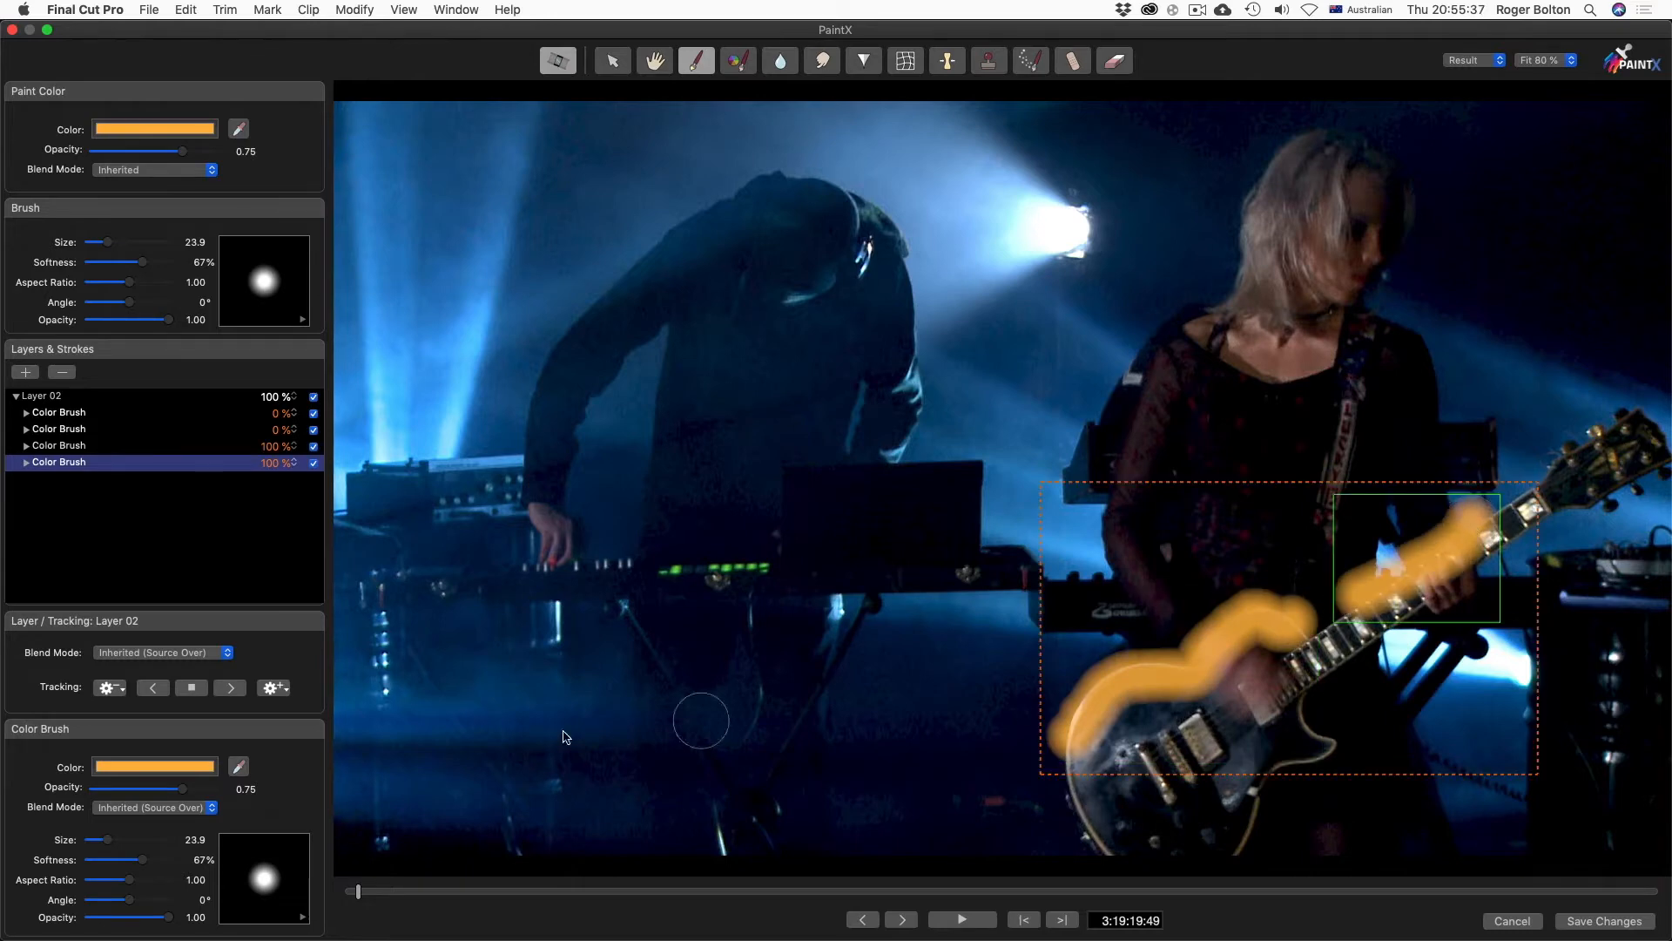
pyautogui.press('Right')
pyautogui.moveTo(1077, 720); pyautogui.dragTo(1325, 577)
pyautogui.moveTo(1345, 601); pyautogui.dragTo(1507, 522)
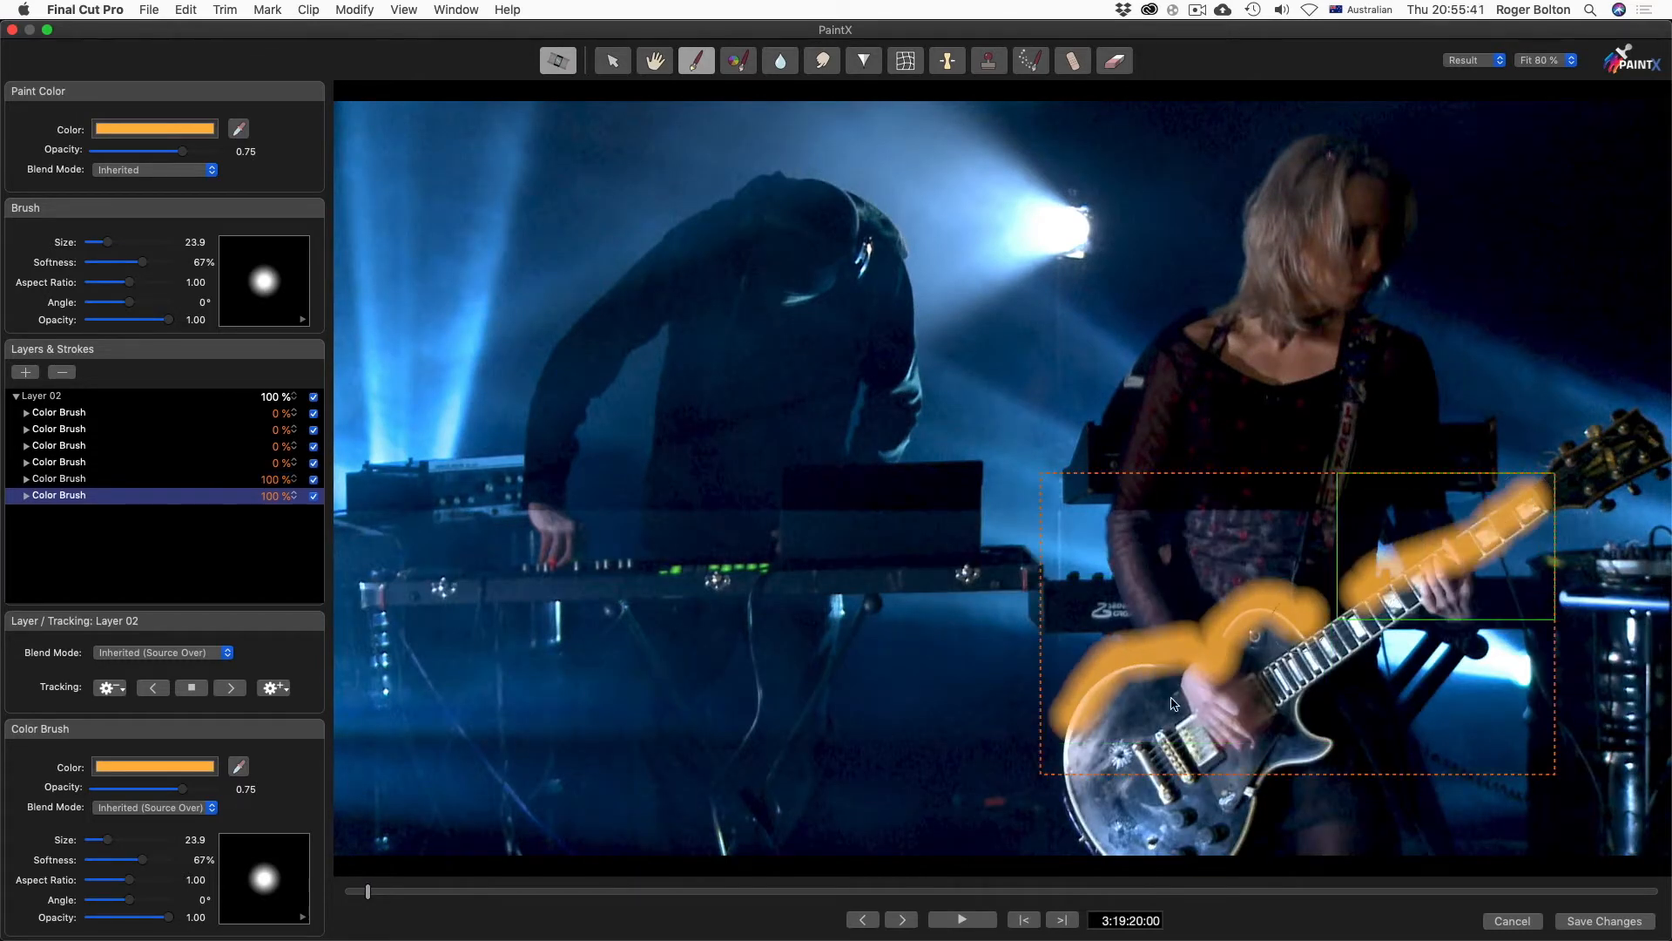
pyautogui.press('Right')
pyautogui.moveTo(1074, 730)
pyautogui.mouseDown()
pyautogui.moveTo(1194, 633)
pyautogui.moveTo(1326, 577)
pyautogui.mouseUp()
pyautogui.moveTo(1345, 610); pyautogui.dragTo(1478, 517)
pyautogui.press('Right')
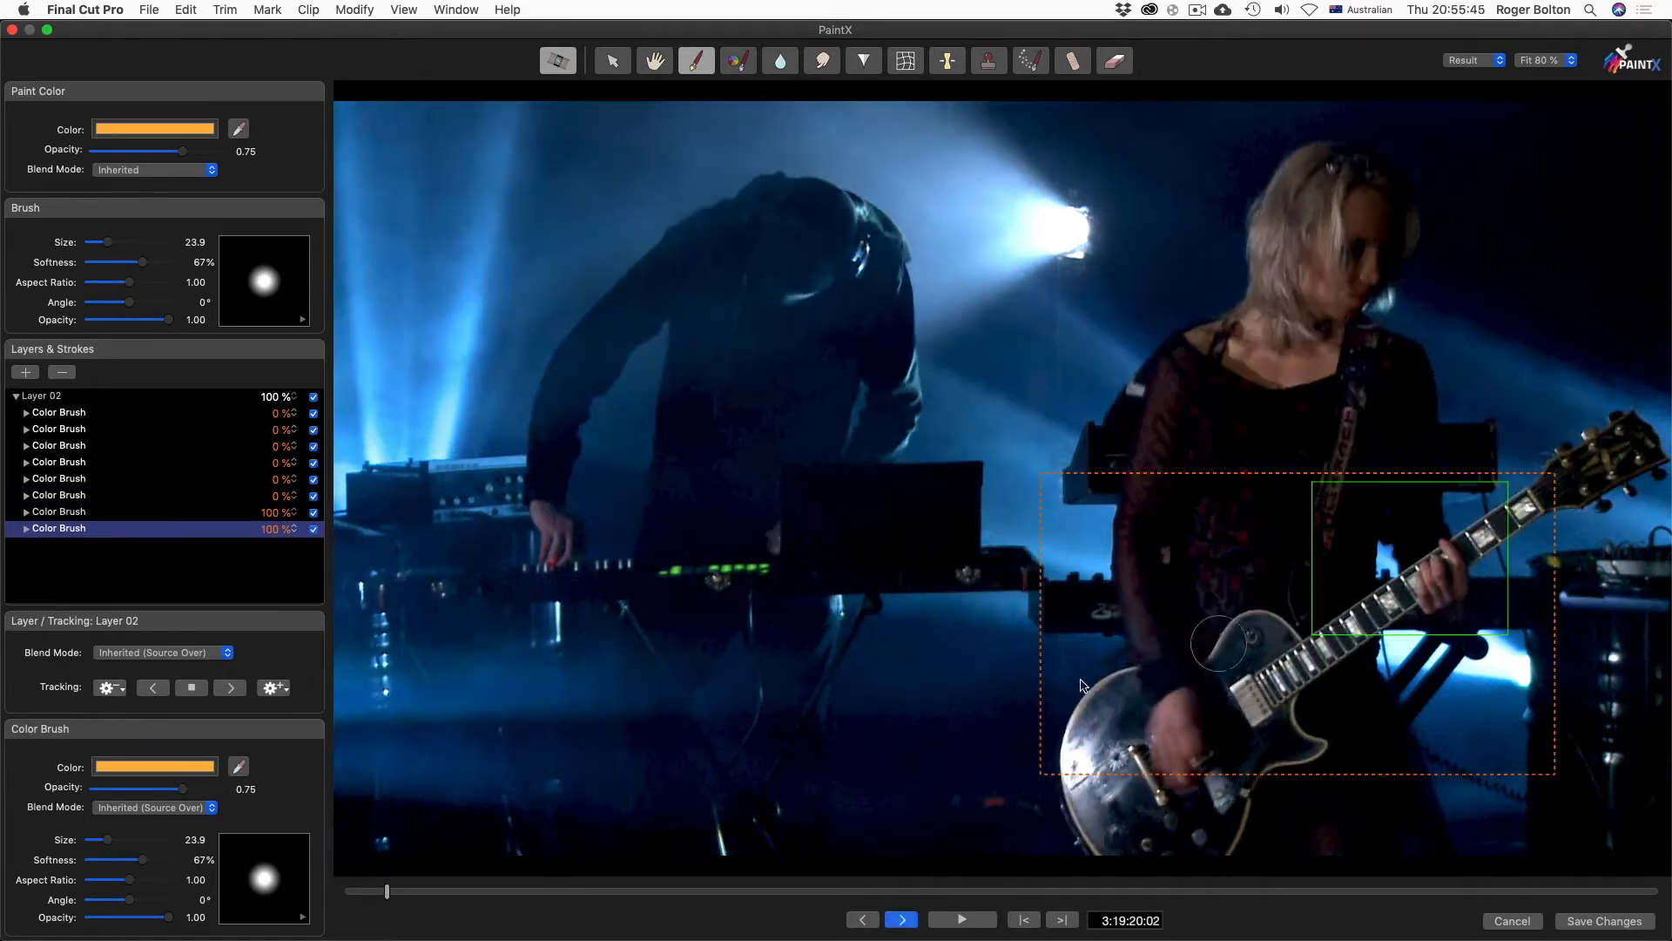
pyautogui.moveTo(1058, 725)
pyautogui.mouseDown()
pyautogui.moveTo(1215, 630)
pyautogui.moveTo(1296, 609)
pyautogui.mouseUp()
pyautogui.moveTo(1319, 614)
pyautogui.mouseDown()
pyautogui.moveTo(1439, 560)
pyautogui.moveTo(1479, 519)
pyautogui.mouseUp()
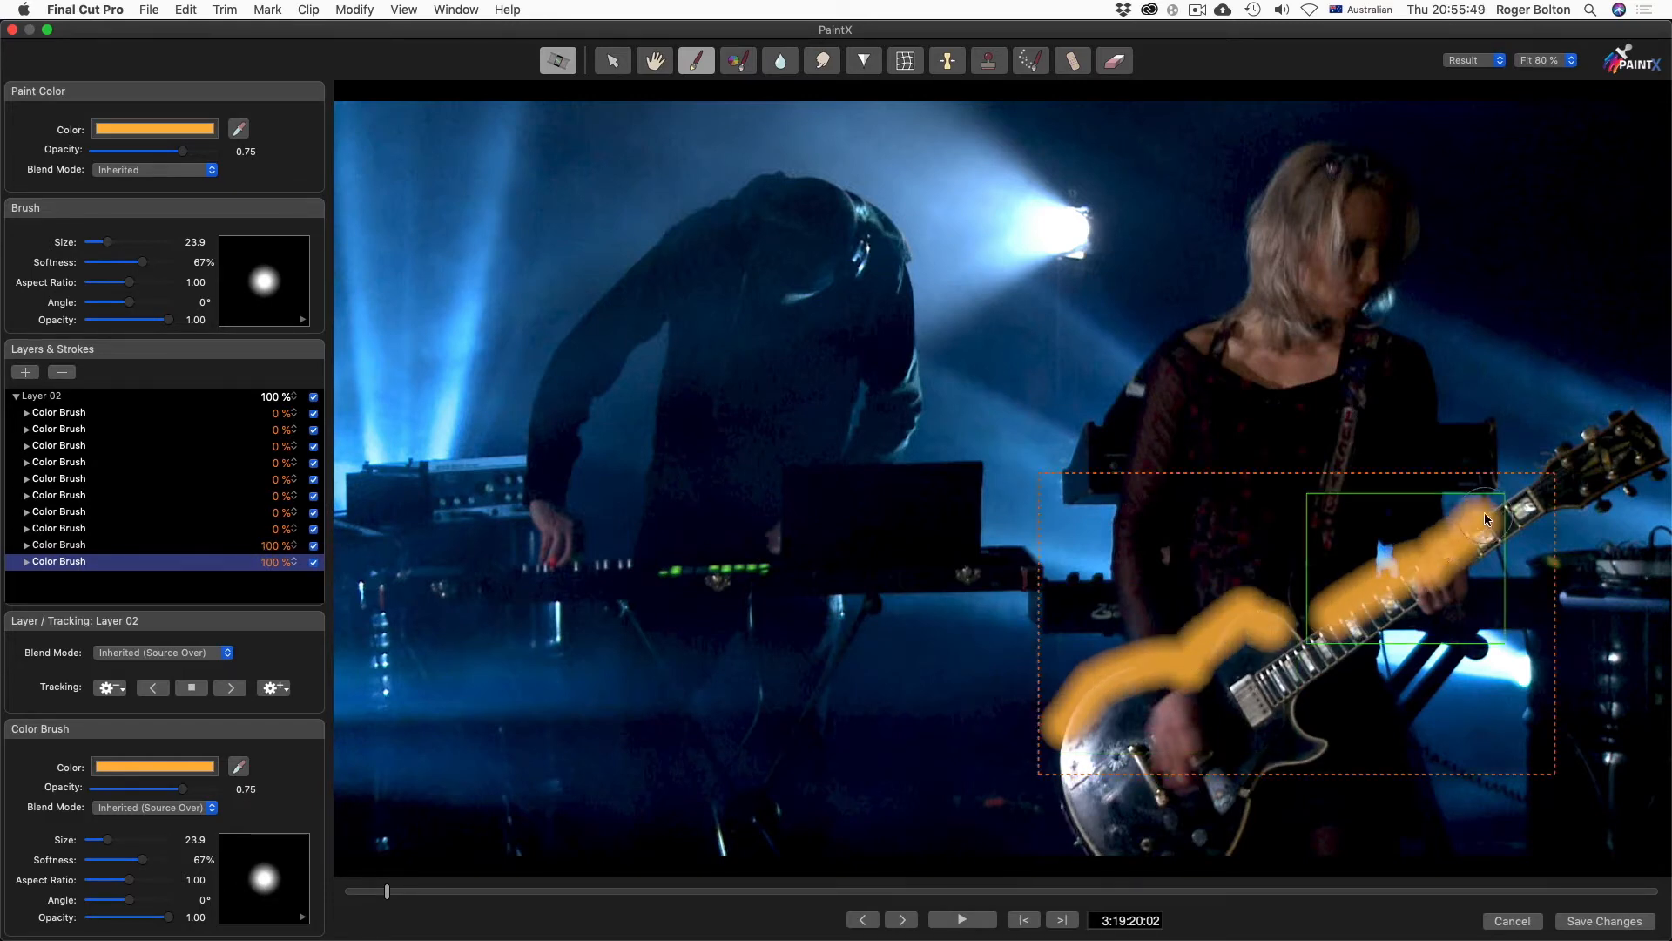
pyautogui.press('Right')
pyautogui.moveTo(1069, 716)
pyautogui.mouseDown()
pyautogui.moveTo(1103, 672)
pyautogui.moveTo(1288, 639)
pyautogui.moveTo(1433, 555)
pyautogui.moveTo(1456, 515)
pyautogui.mouseUp()
pyautogui.press('Right')
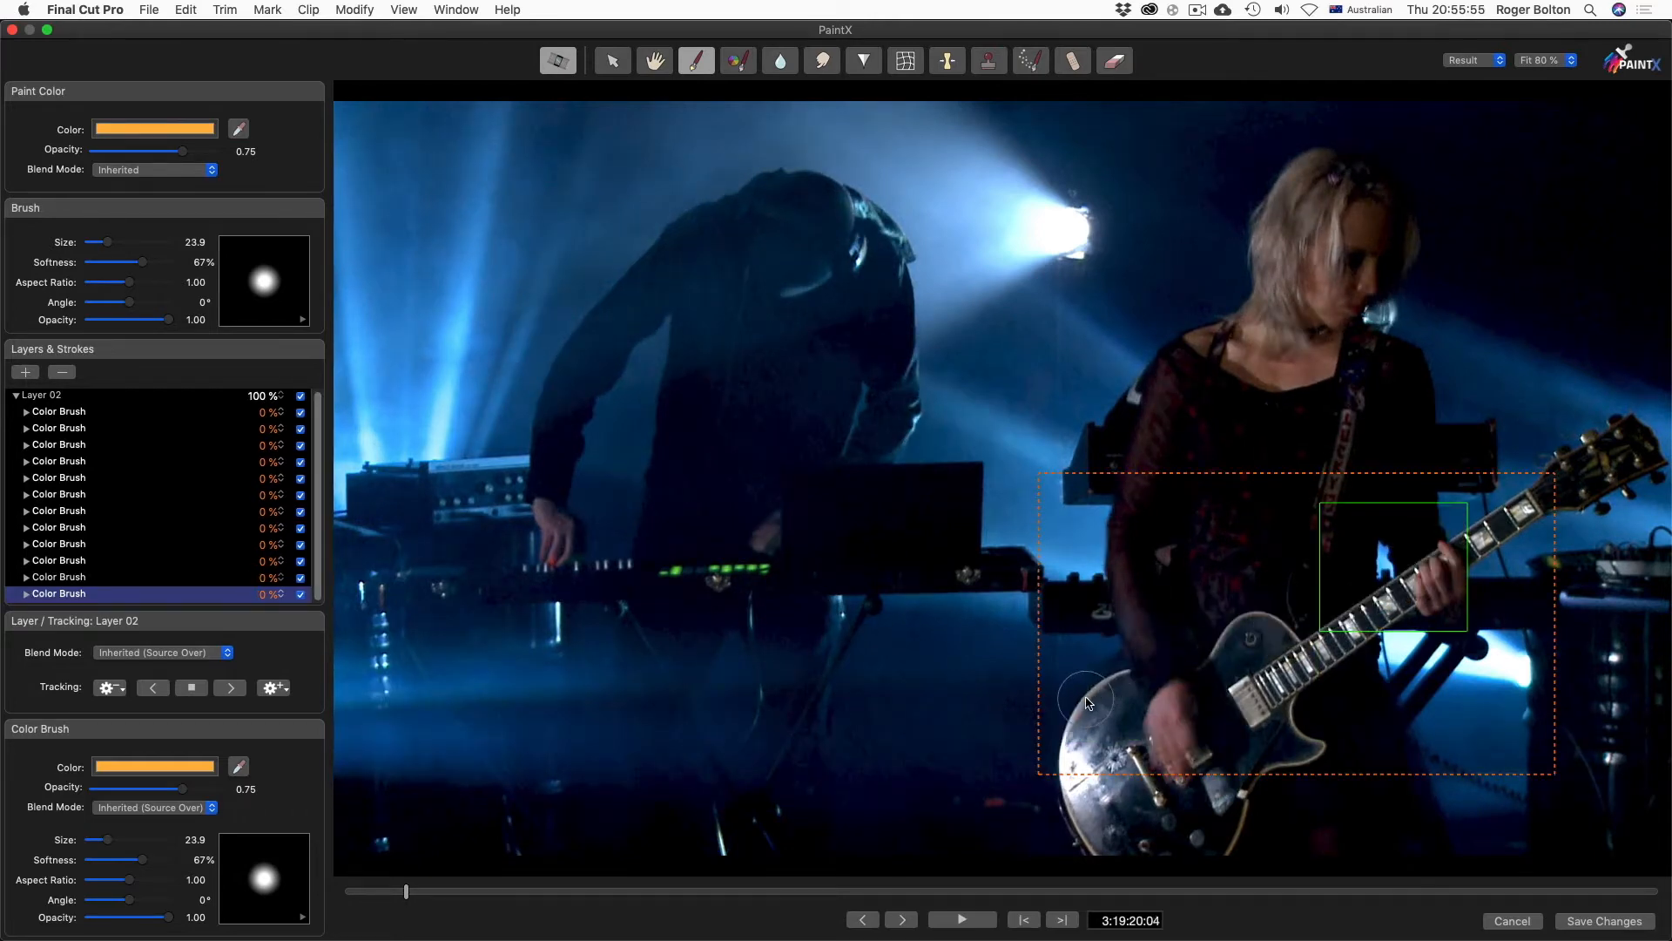
pyautogui.moveTo(1072, 701)
pyautogui.mouseDown()
pyautogui.moveTo(1315, 616)
pyautogui.moveTo(1526, 503)
pyautogui.mouseUp()
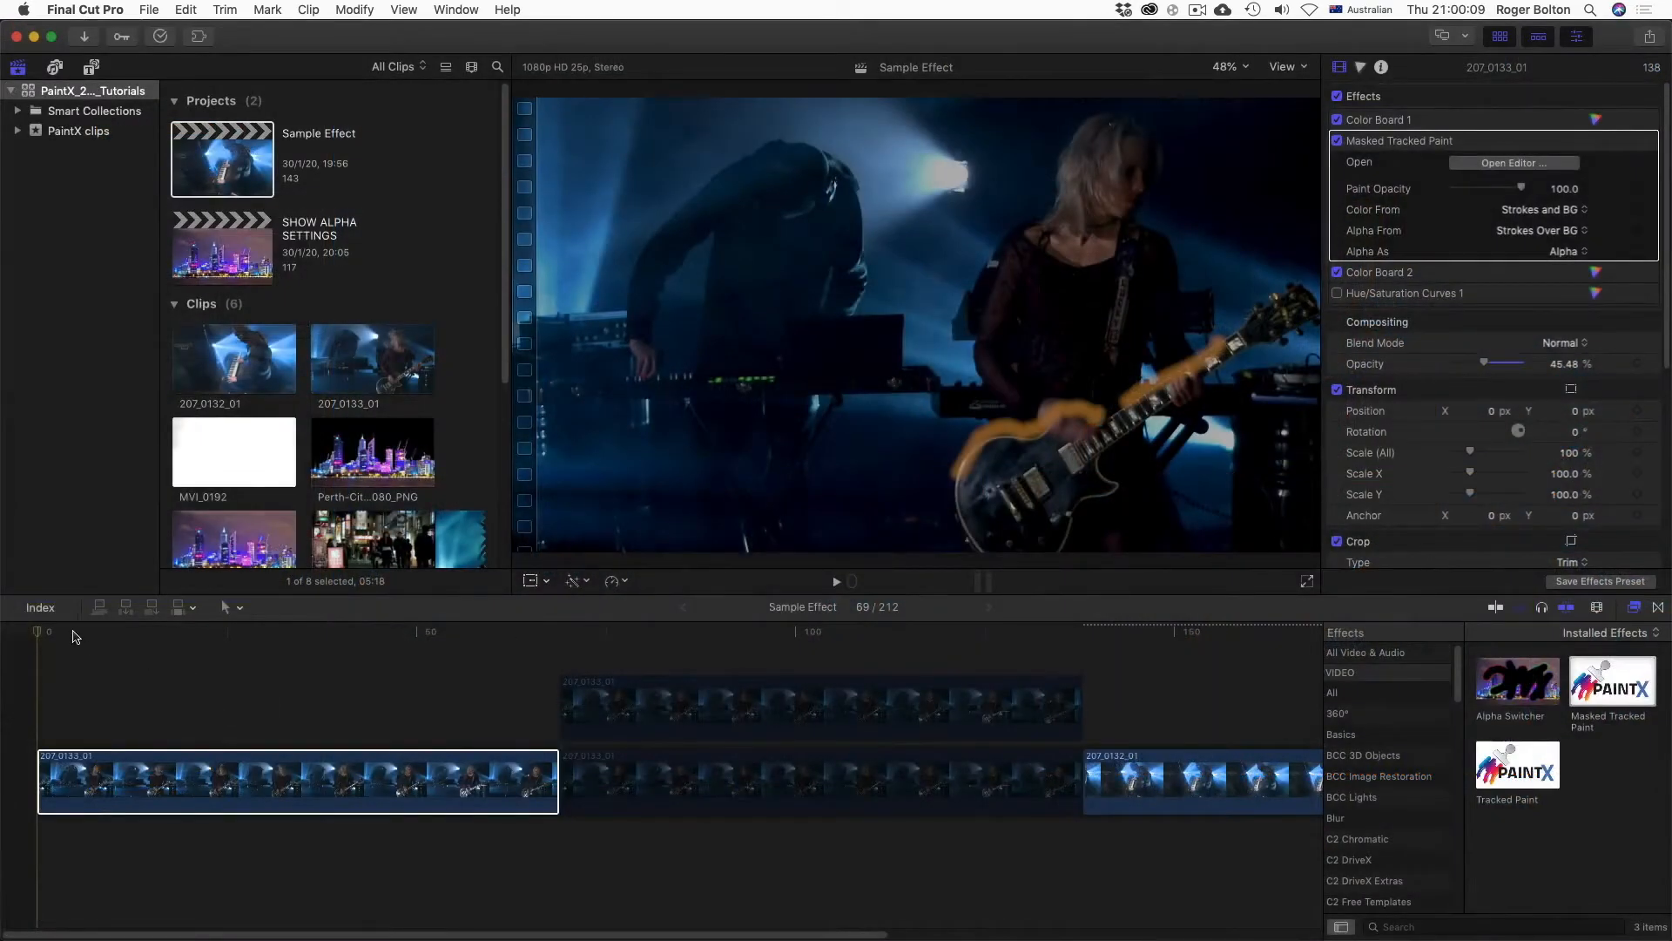
# Play back the painted clip in the timeline from its start, and scrub through it to around frame 13
pyautogui.moveTo(73, 637); pyautogui.dragTo(39, 658)
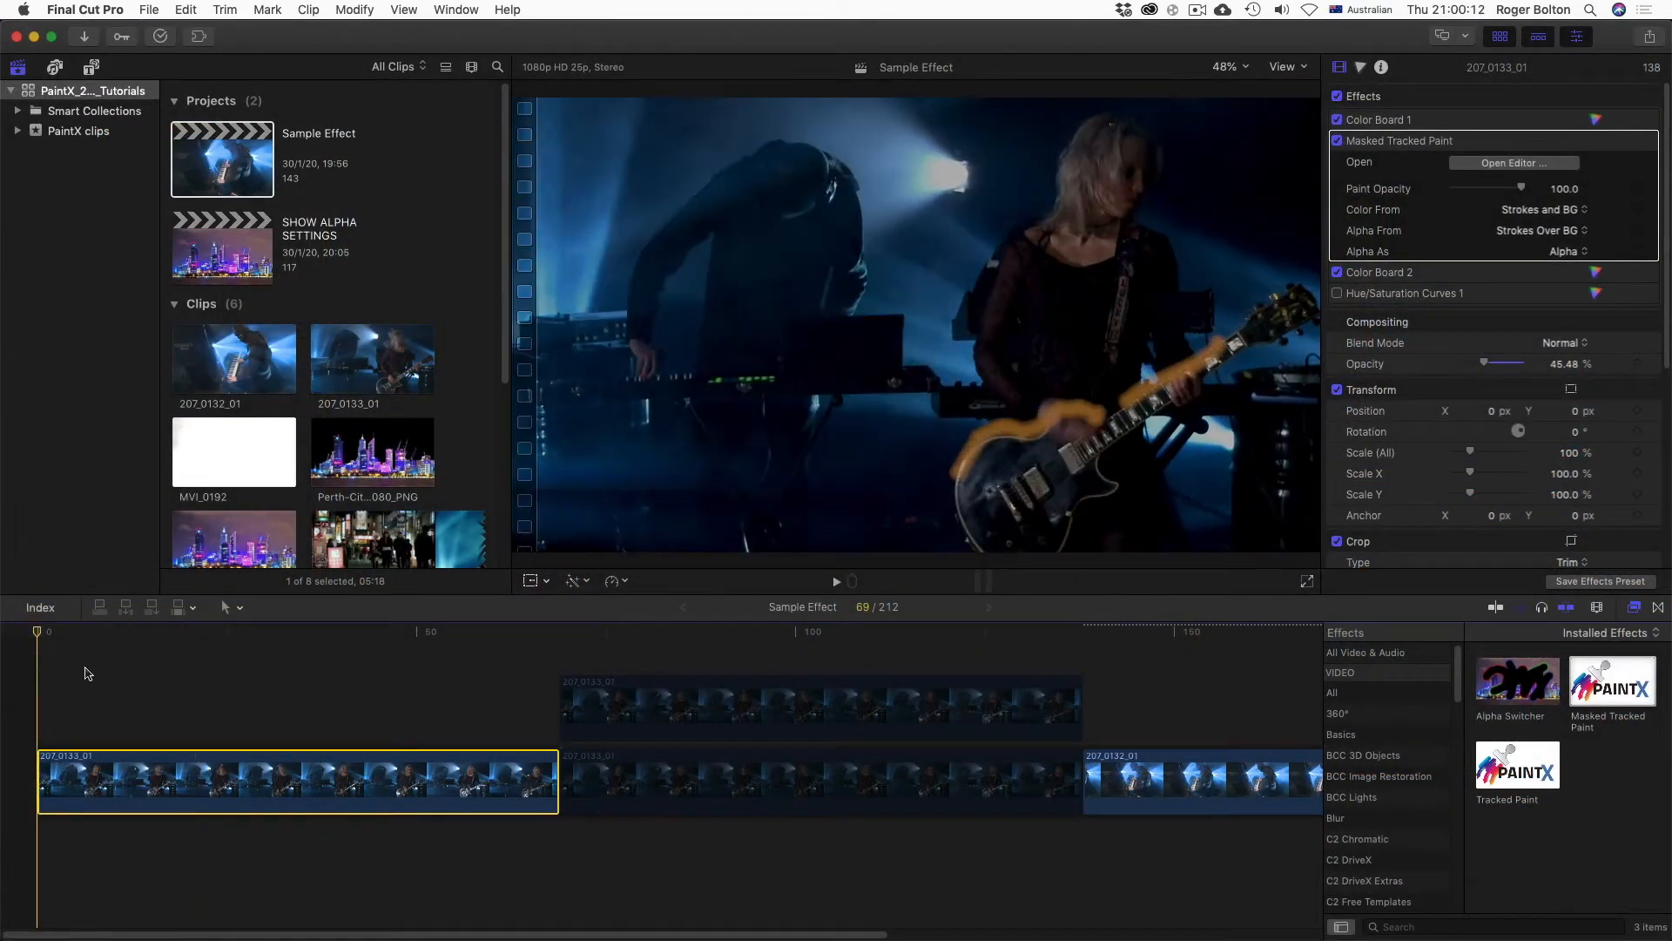
pyautogui.press('space')
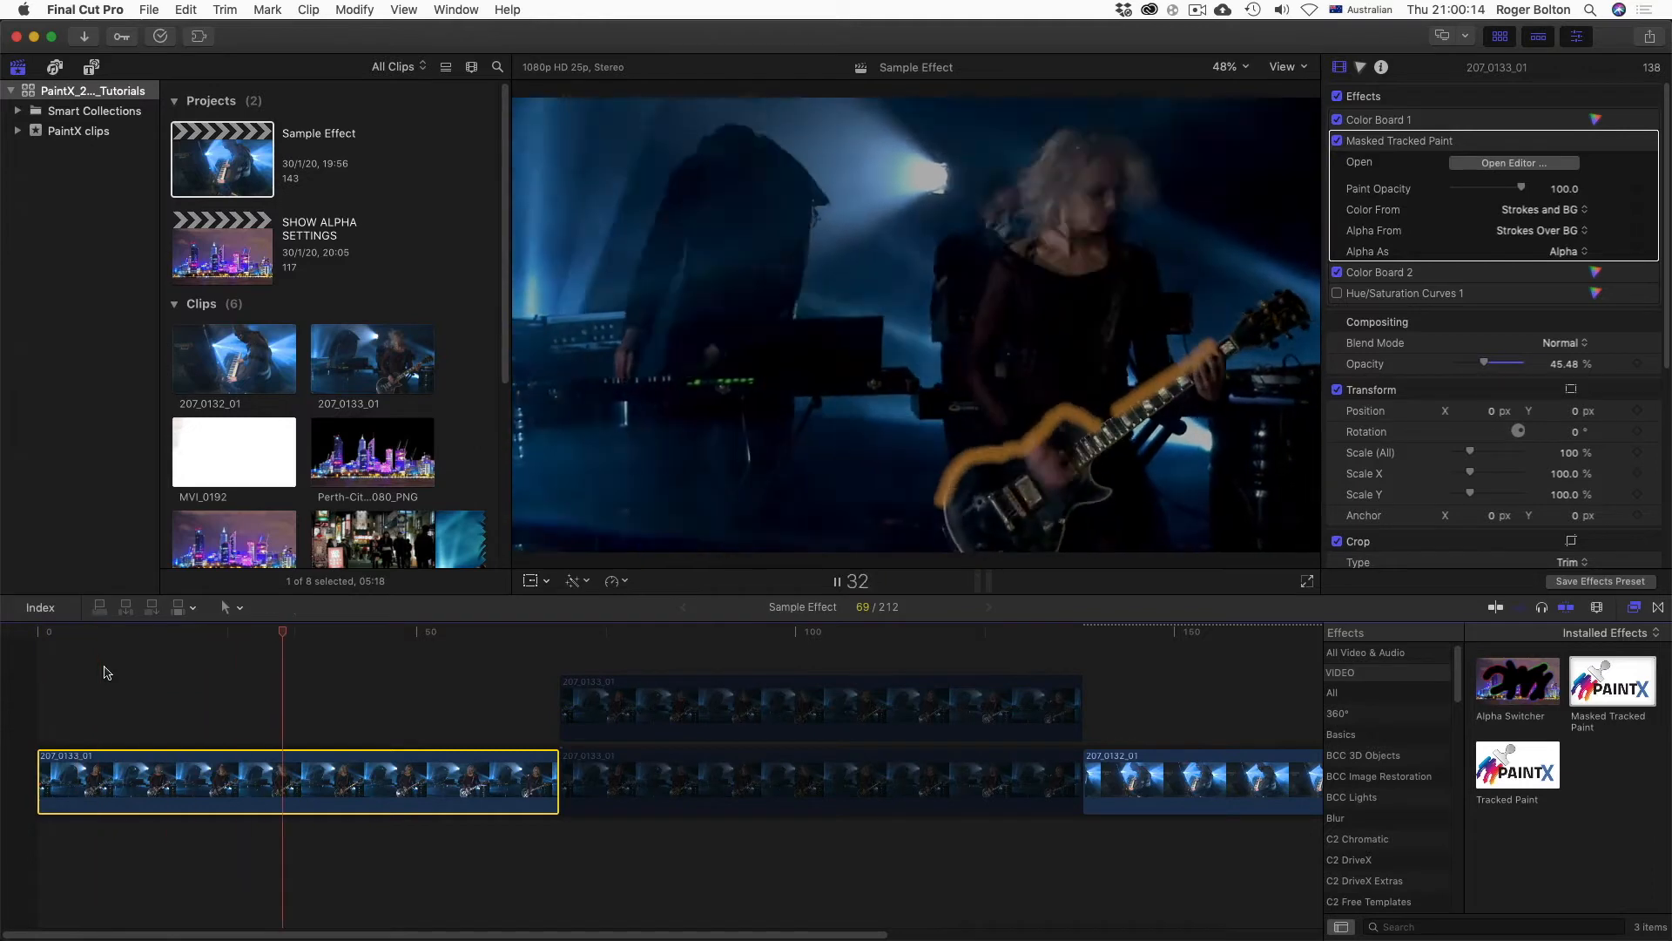
pyautogui.press('space')
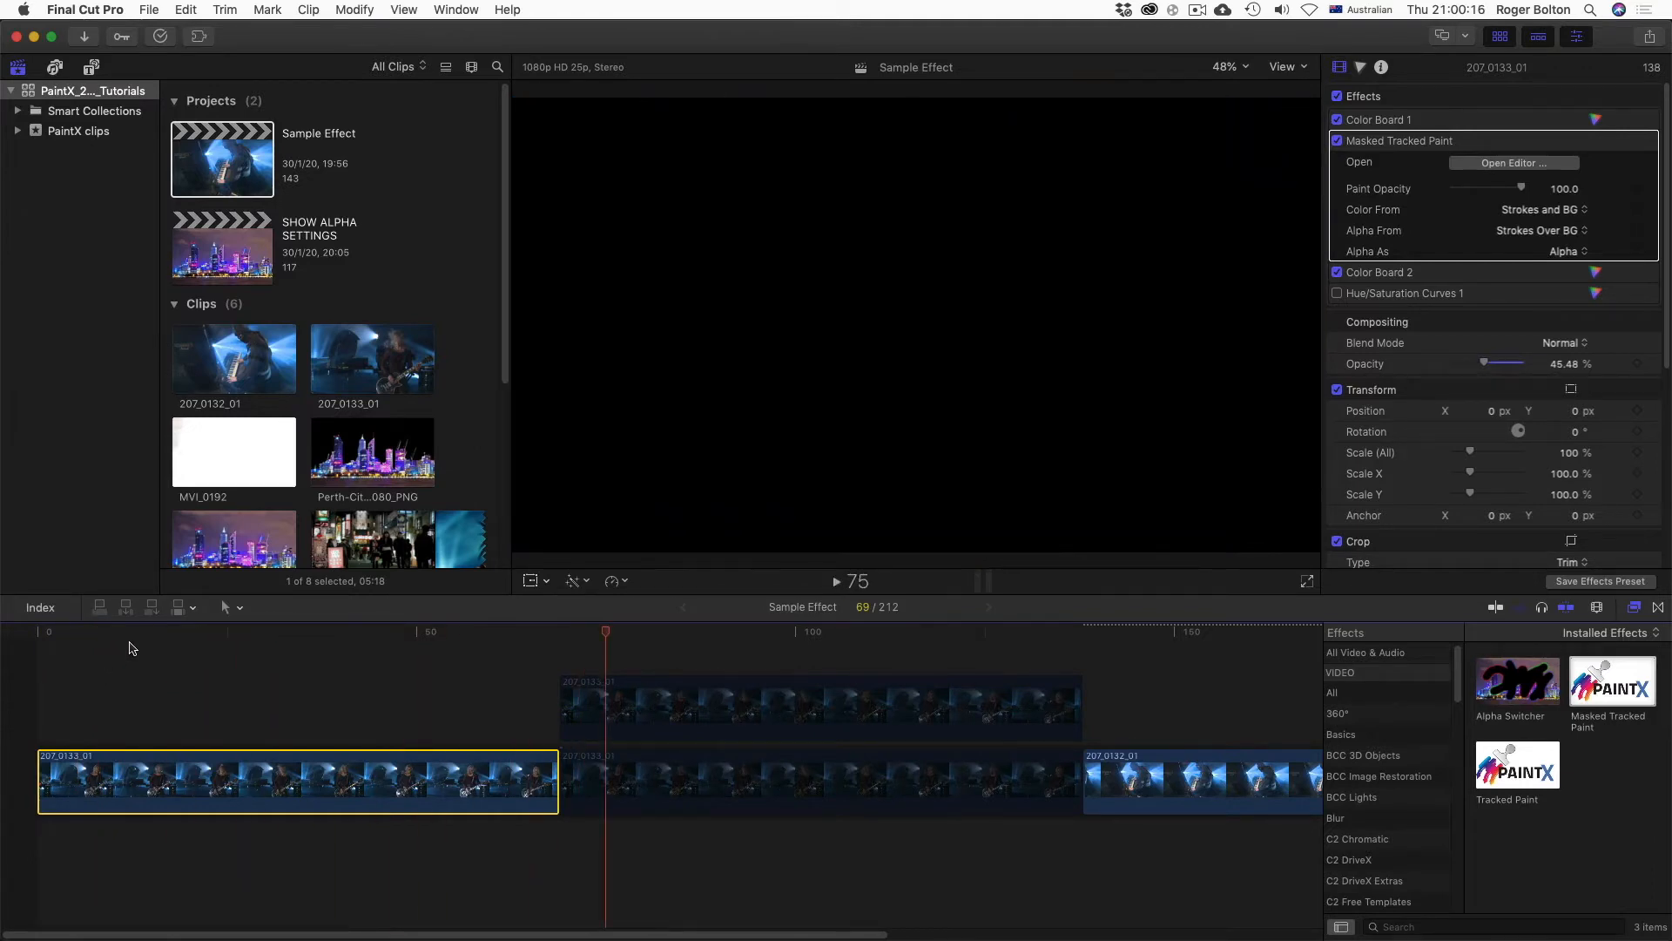
pyautogui.click(132, 638)
pyautogui.moveTo(137, 633); pyautogui.dragTo(181, 645)
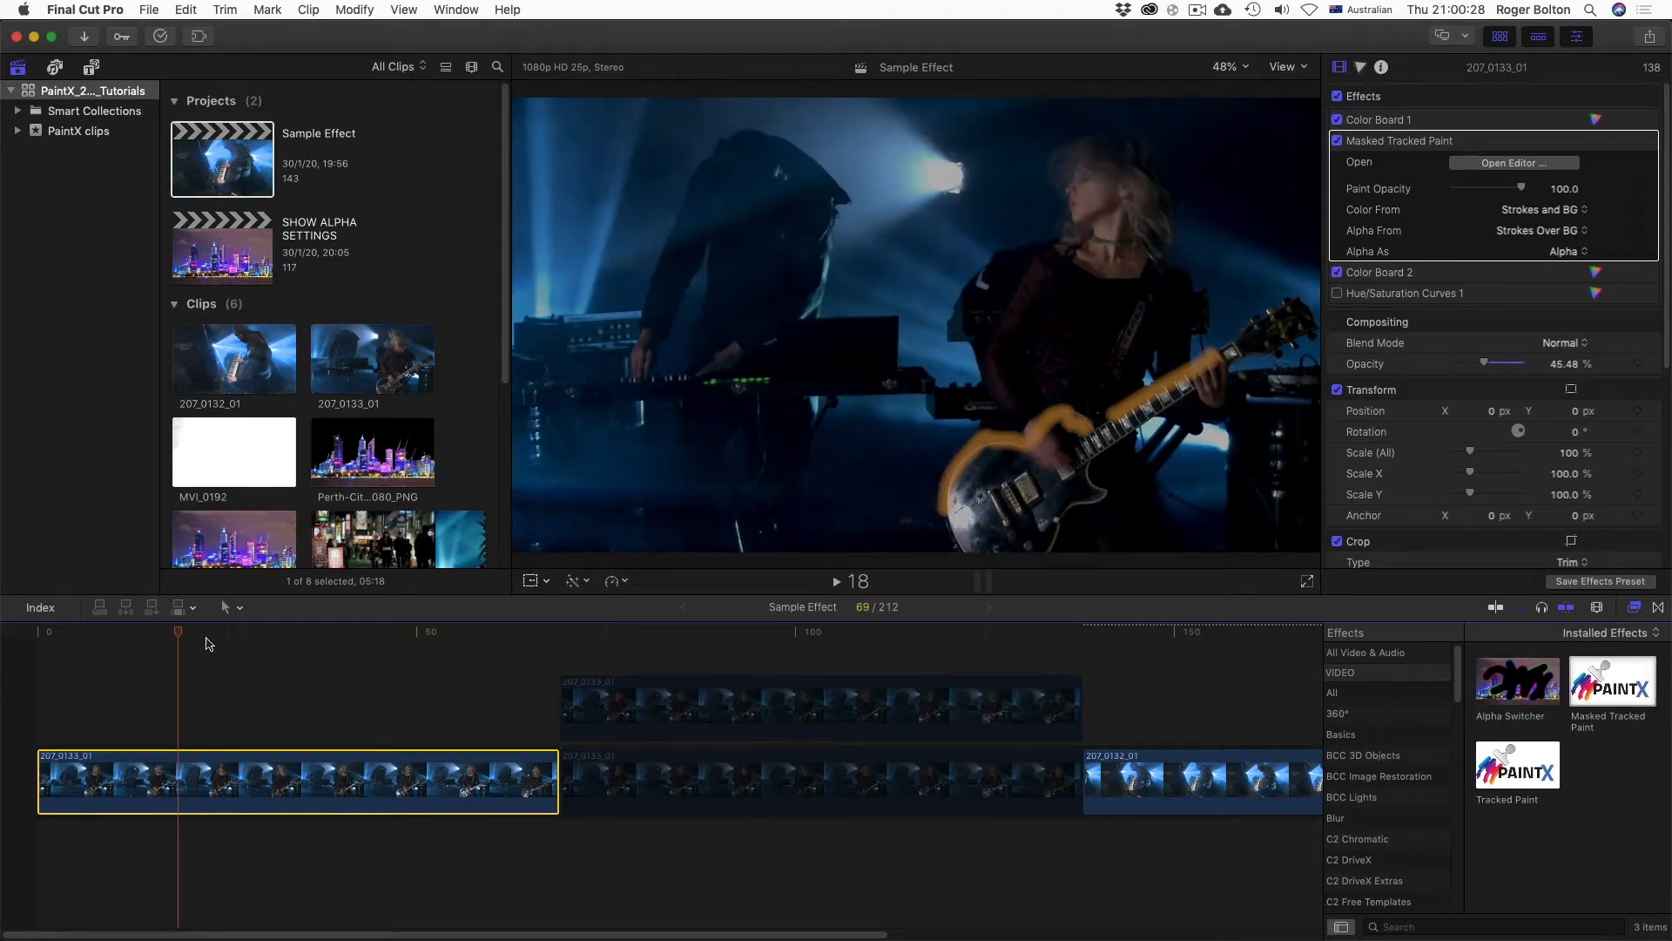
pyautogui.moveTo(182, 630); pyautogui.dragTo(140, 633)
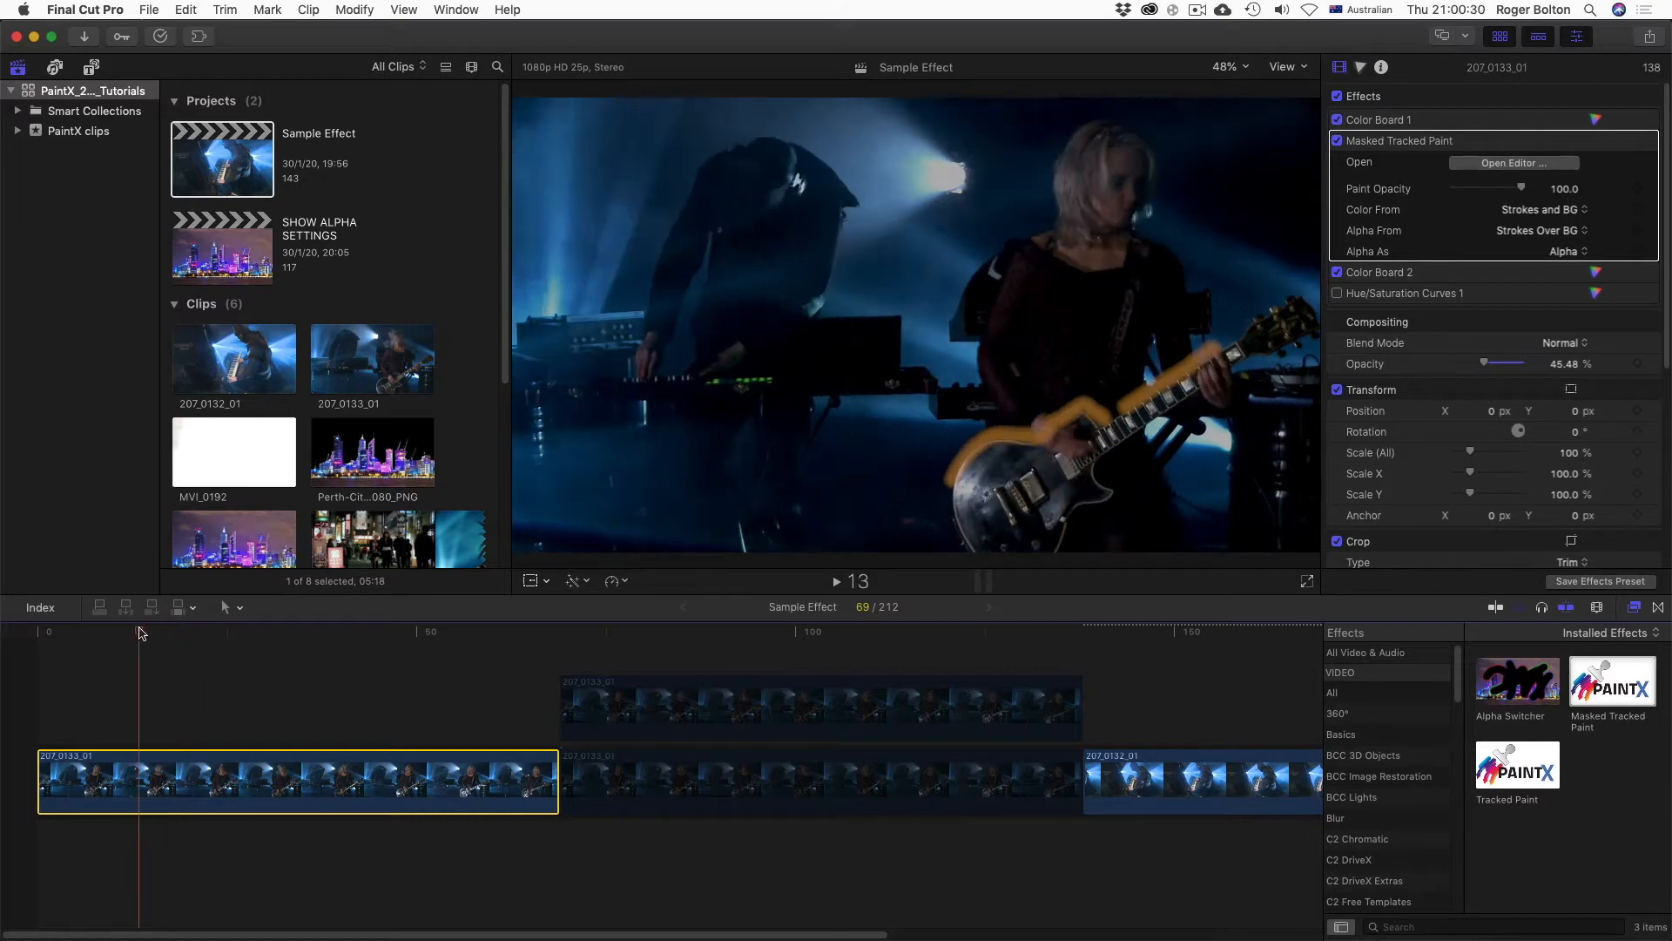
# Try BG Only as the Color From source of the Masked Tracked Paint effect, and set it to Strokes Only
pyautogui.click(1523, 211)
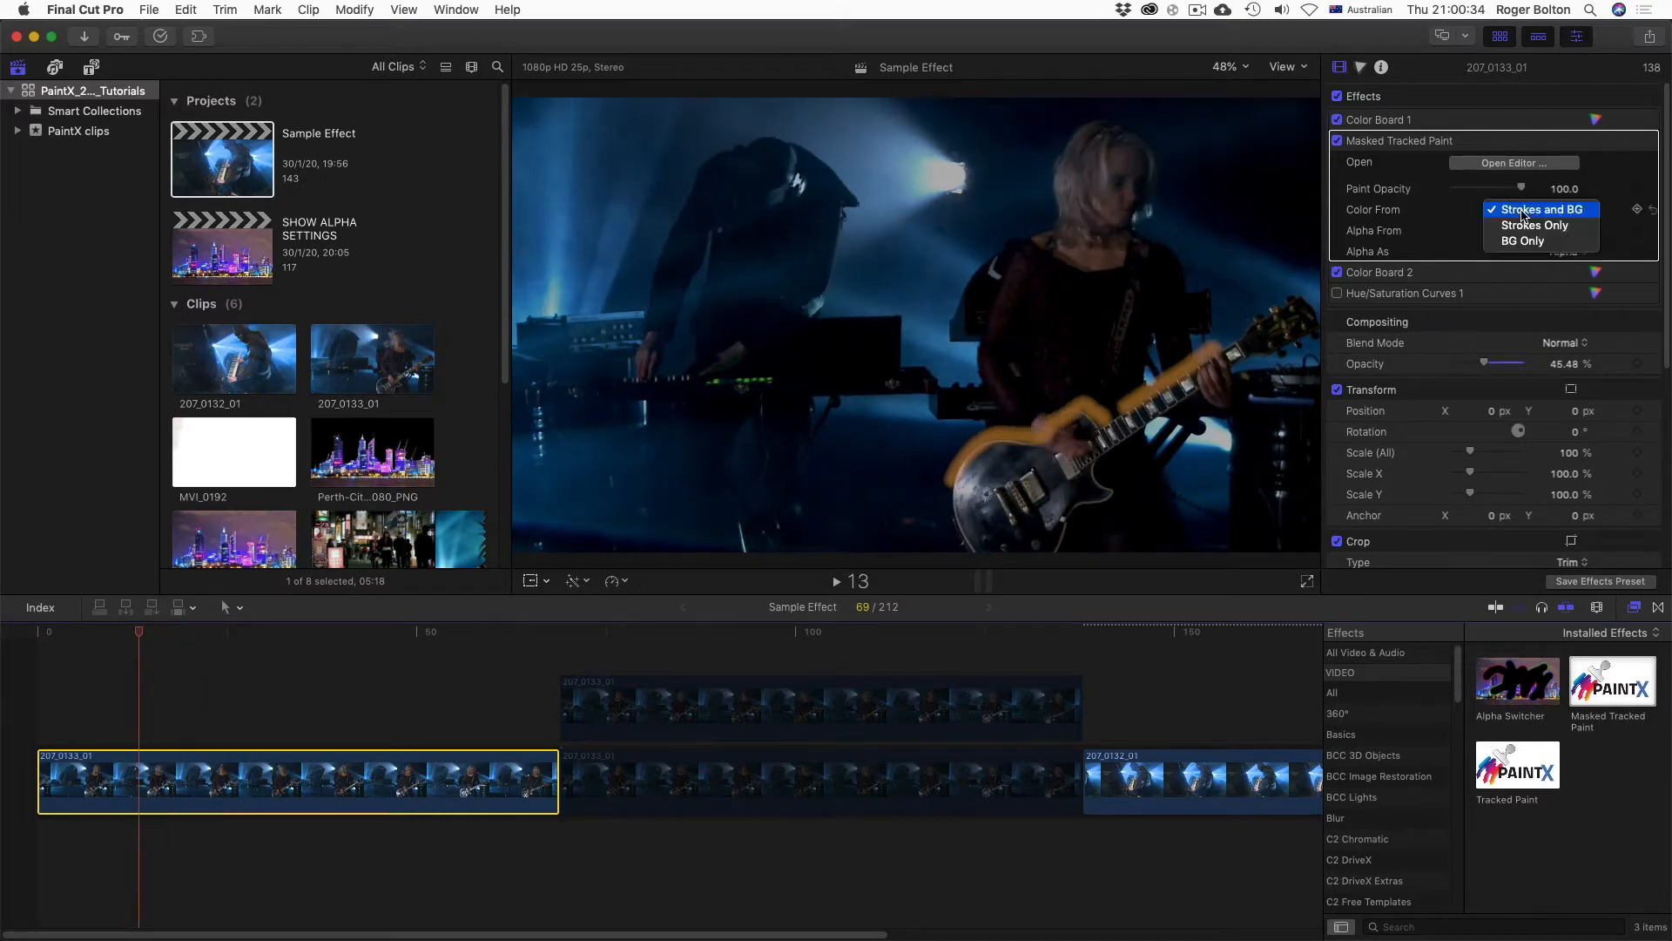
pyautogui.click(1532, 243)
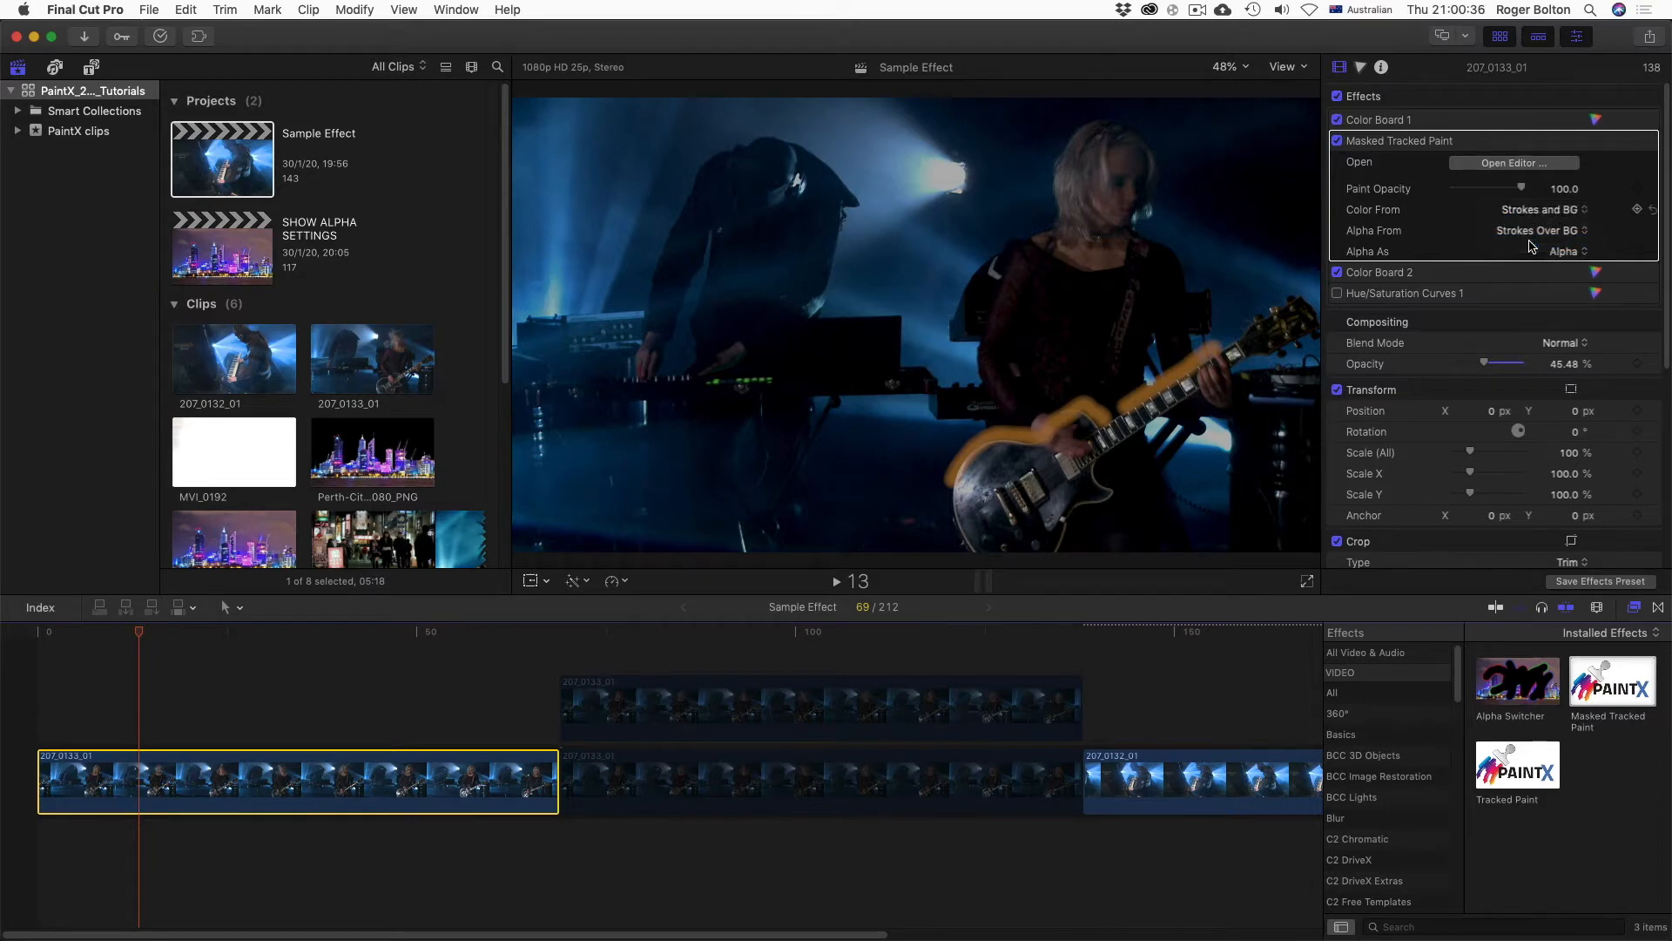
pyautogui.click(1559, 210)
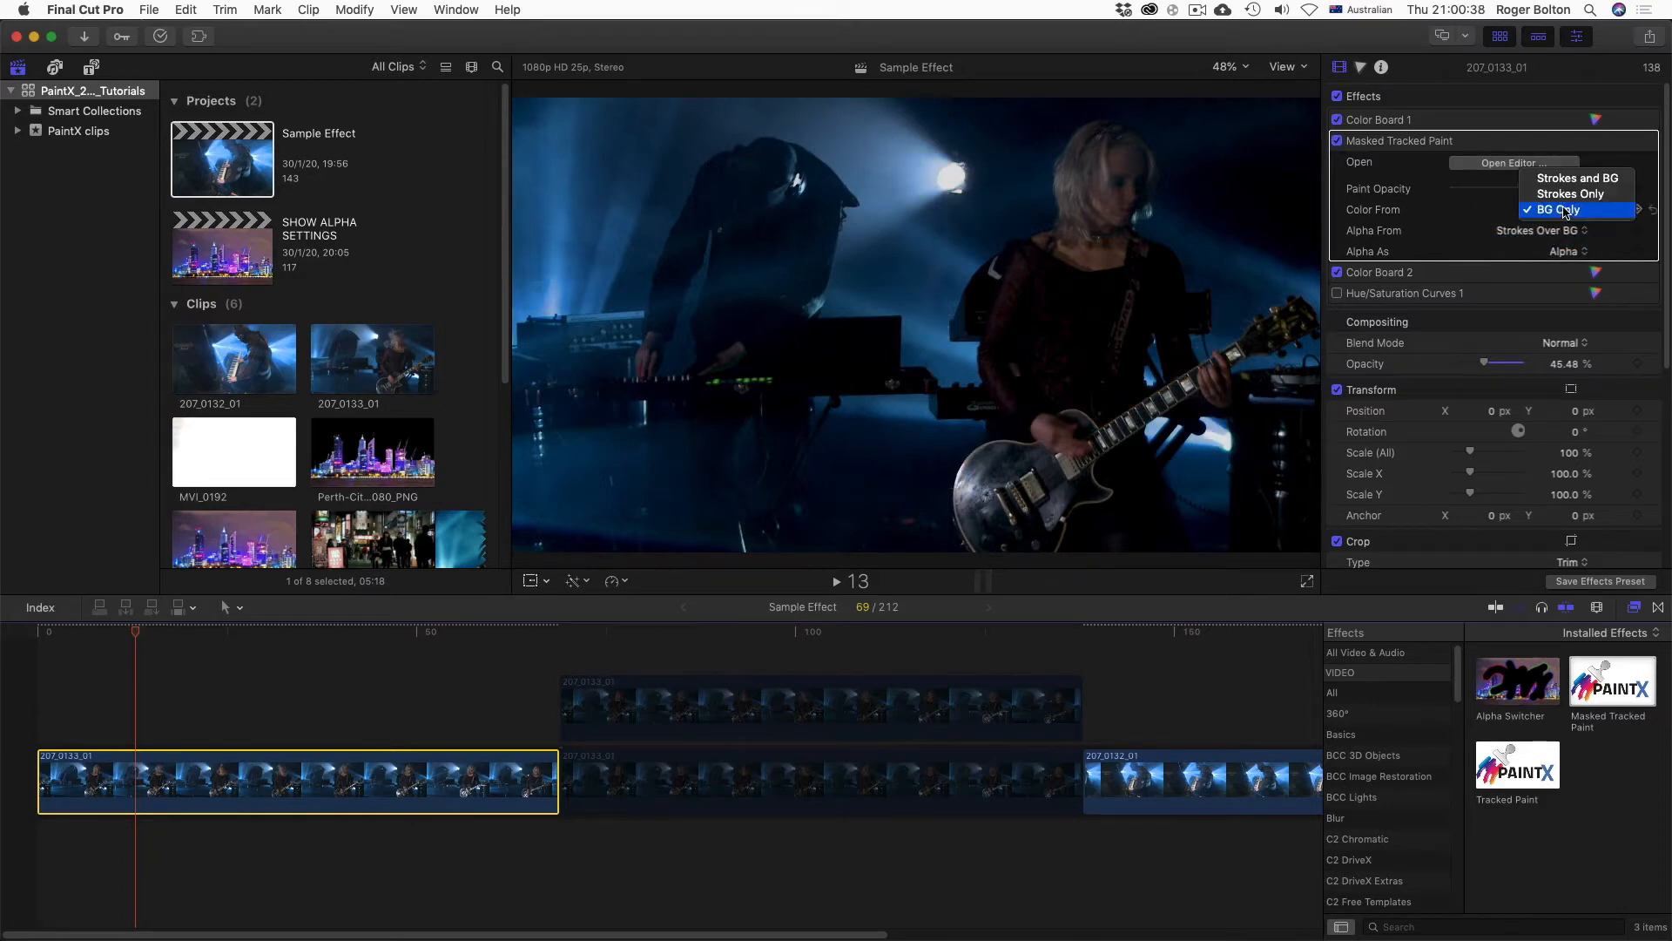
pyautogui.click(1564, 189)
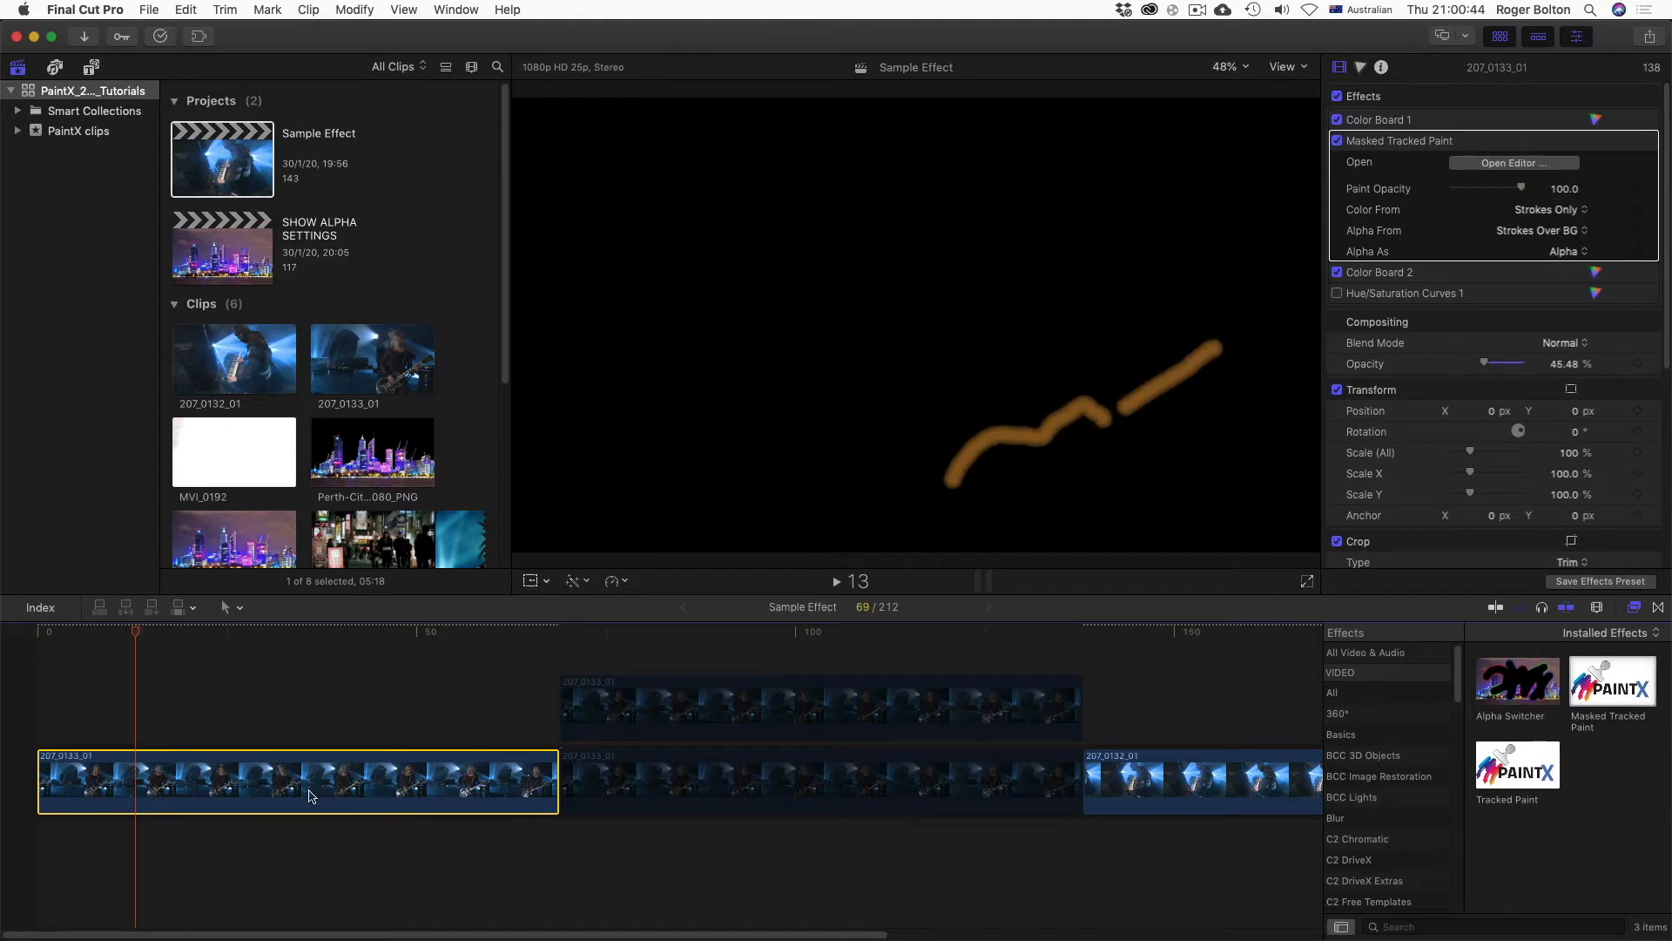
# Duplicate the painted 207_0133_01 clip directly above the original, aligned to the same start
pyautogui.moveTo(282, 791); pyautogui.dragTo(288, 707)
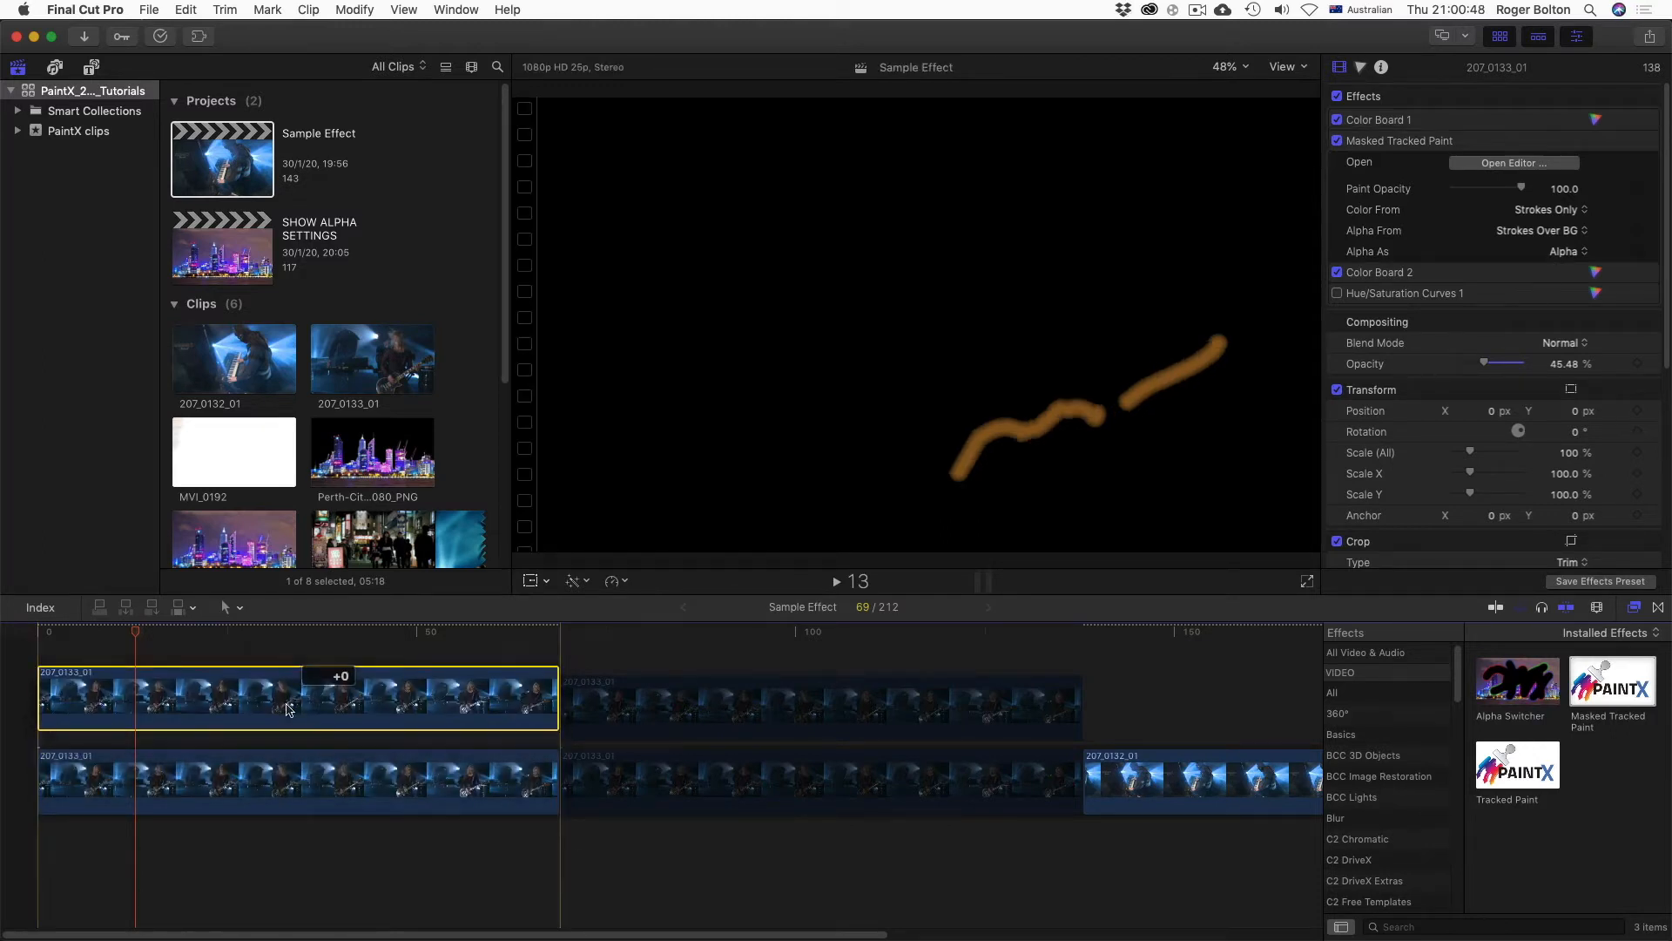
# Disable the Masked Tracked Paint effect on the lower 207_0133_01 clip so it shows the plain footage
pyautogui.click(169, 776)
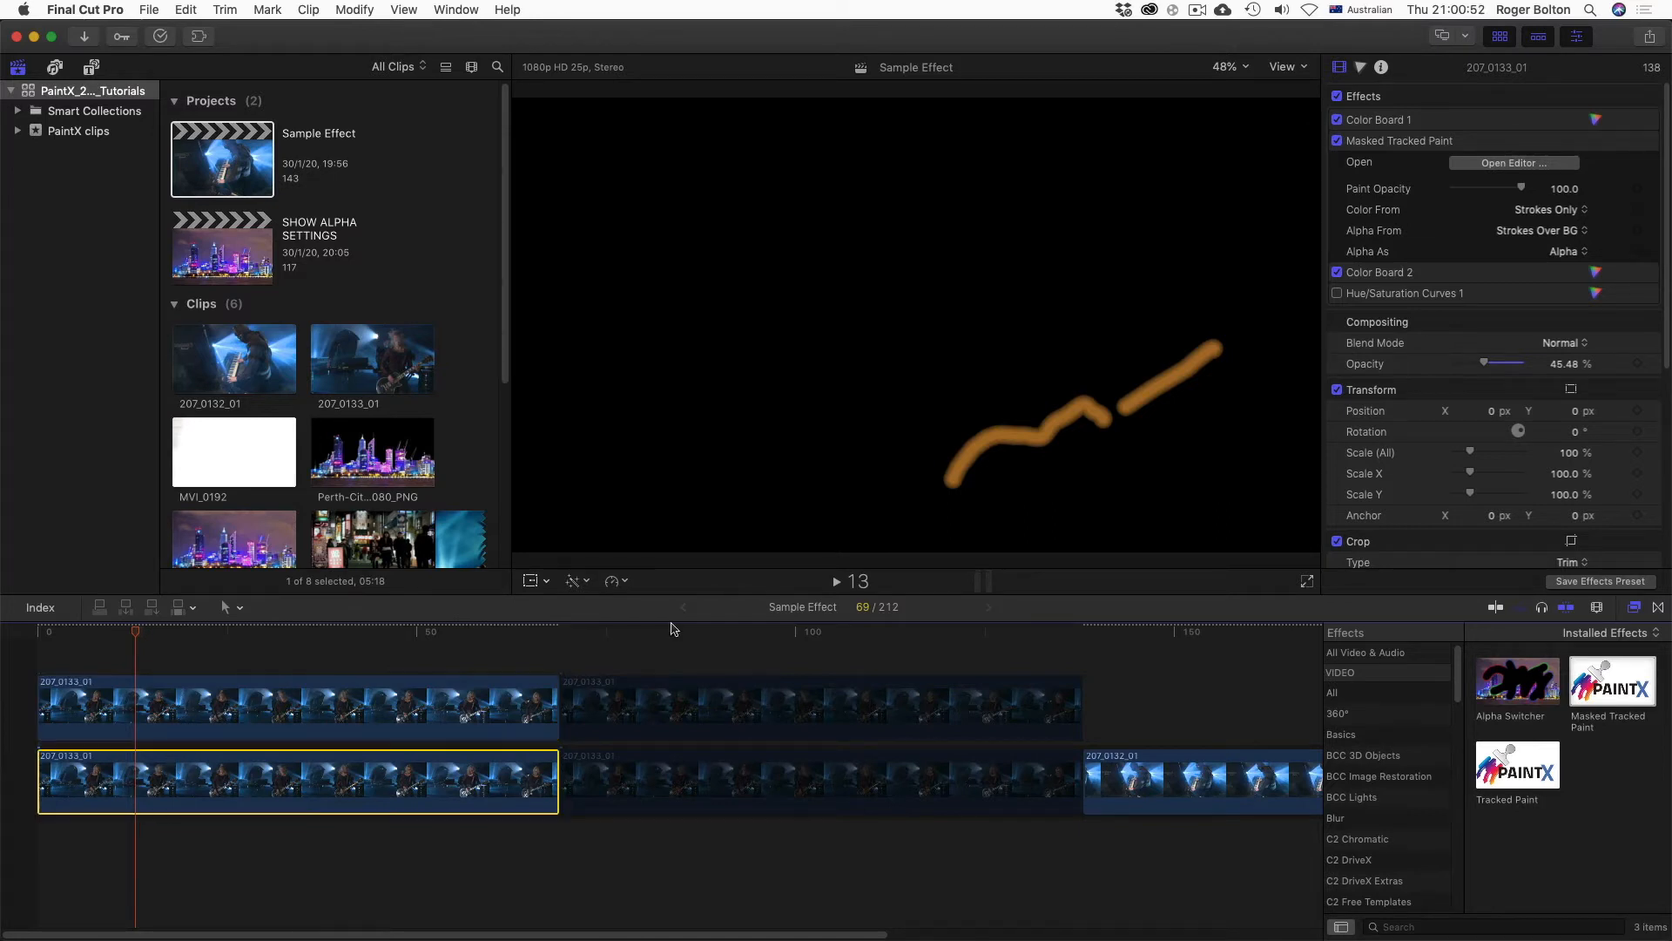
pyautogui.click(1407, 141)
pyautogui.click(1390, 145)
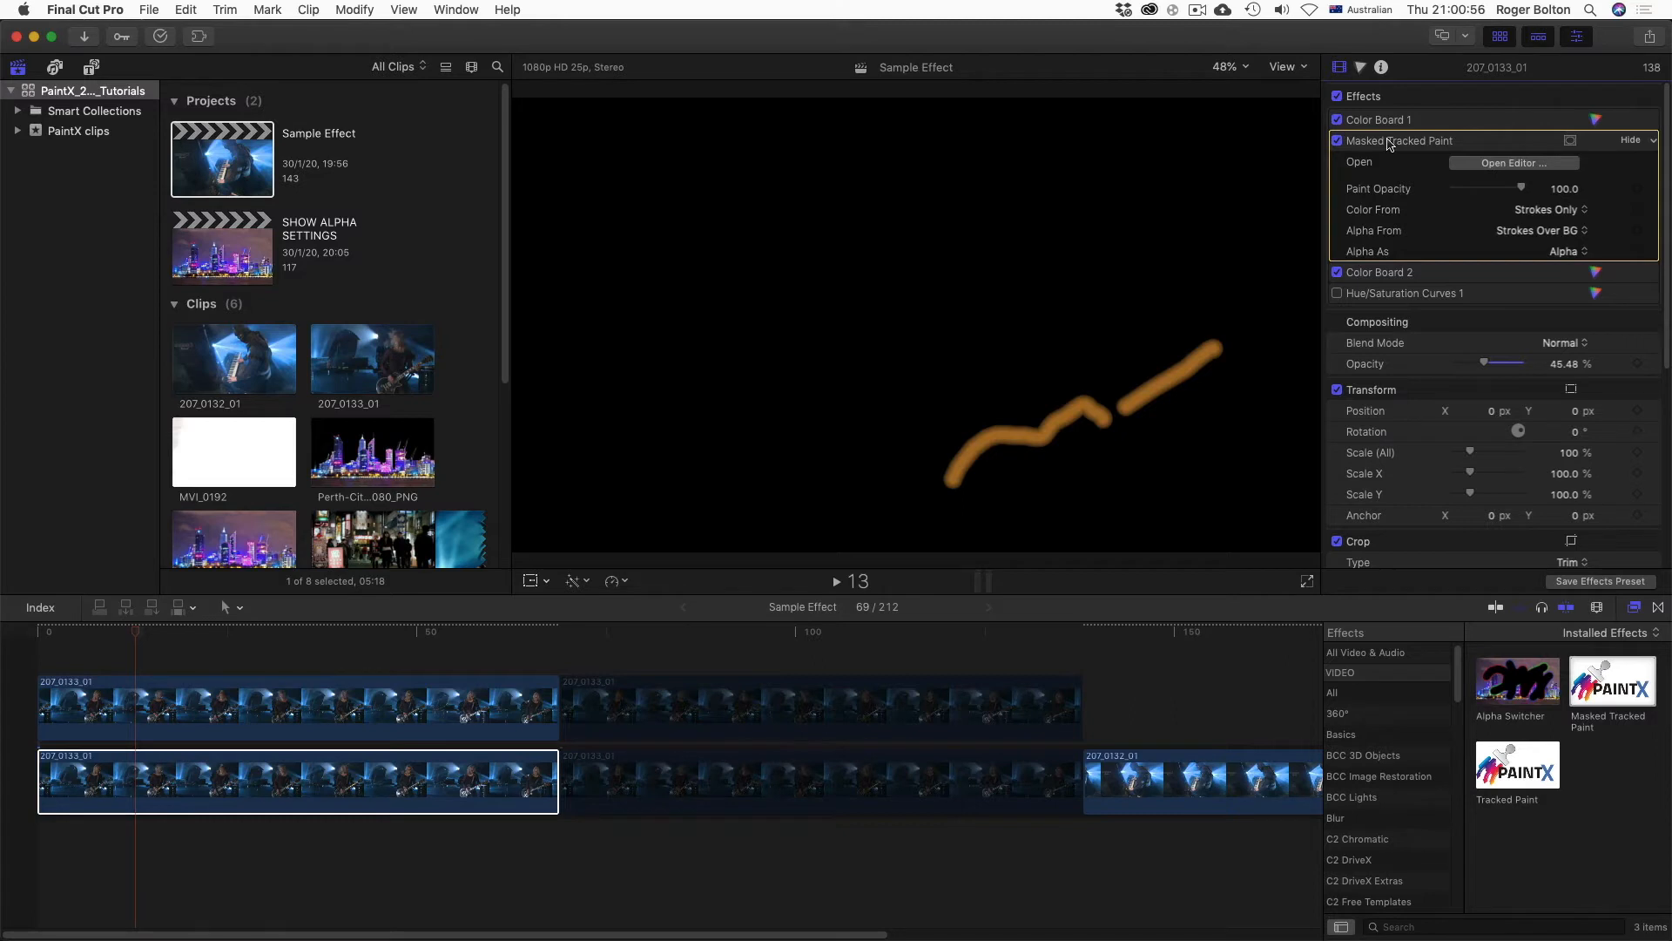
pyautogui.click(1338, 142)
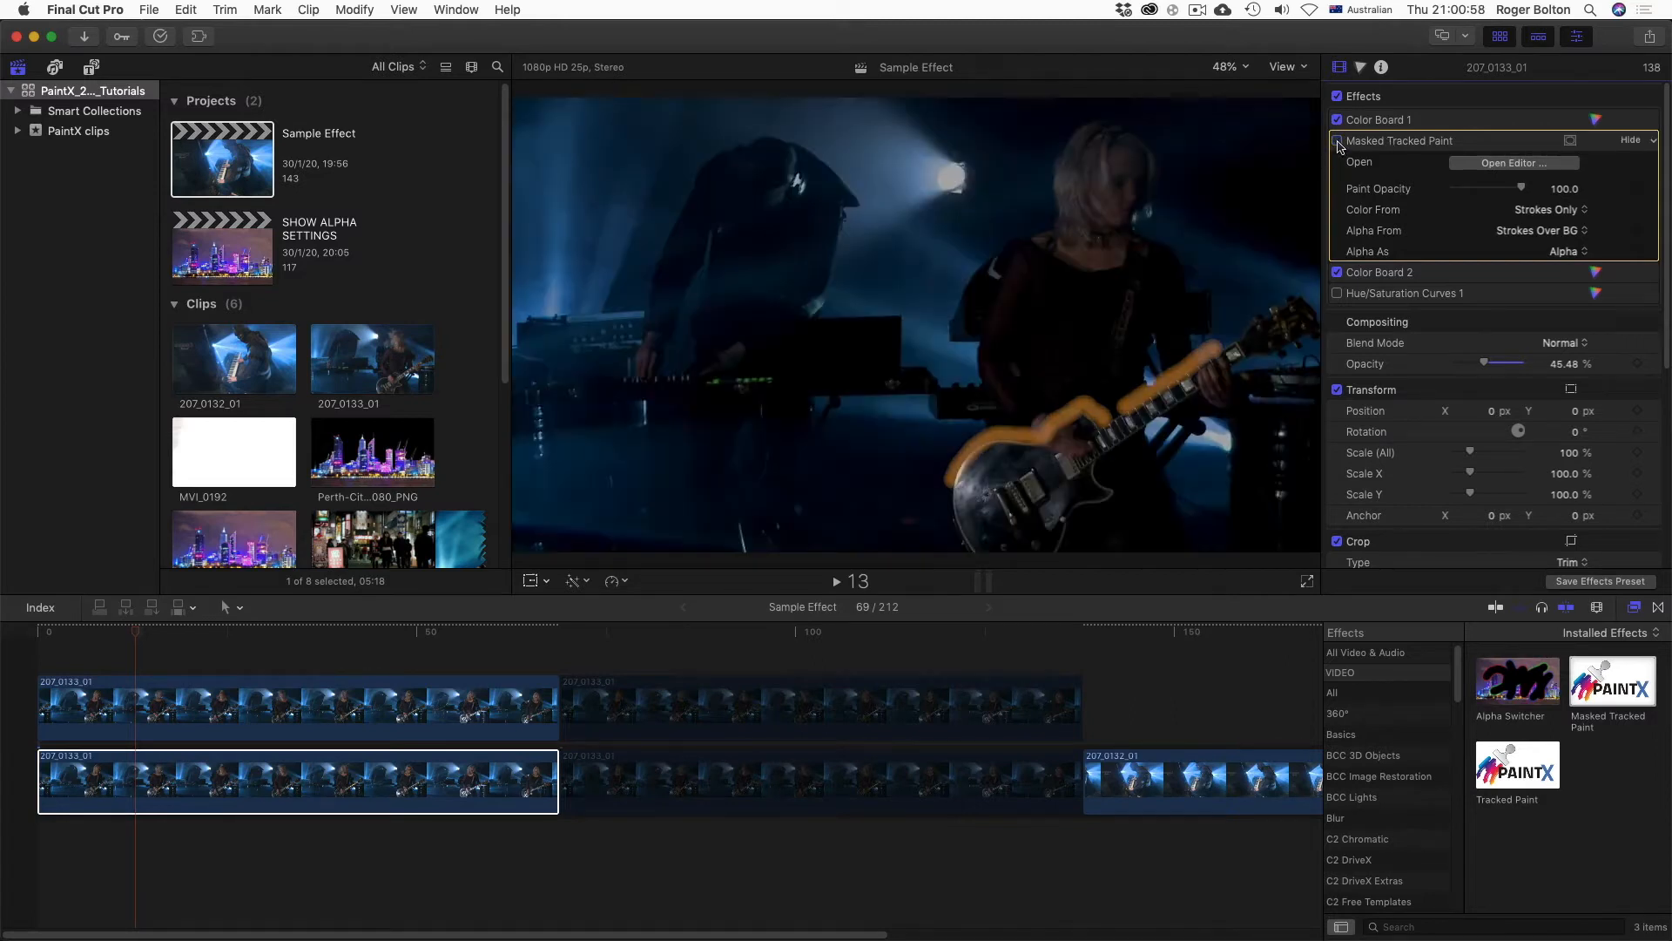
# Toggle the visibility of the upper clip and the lower clip off and on to compare the strokes with the footage
pyautogui.click(241, 713)
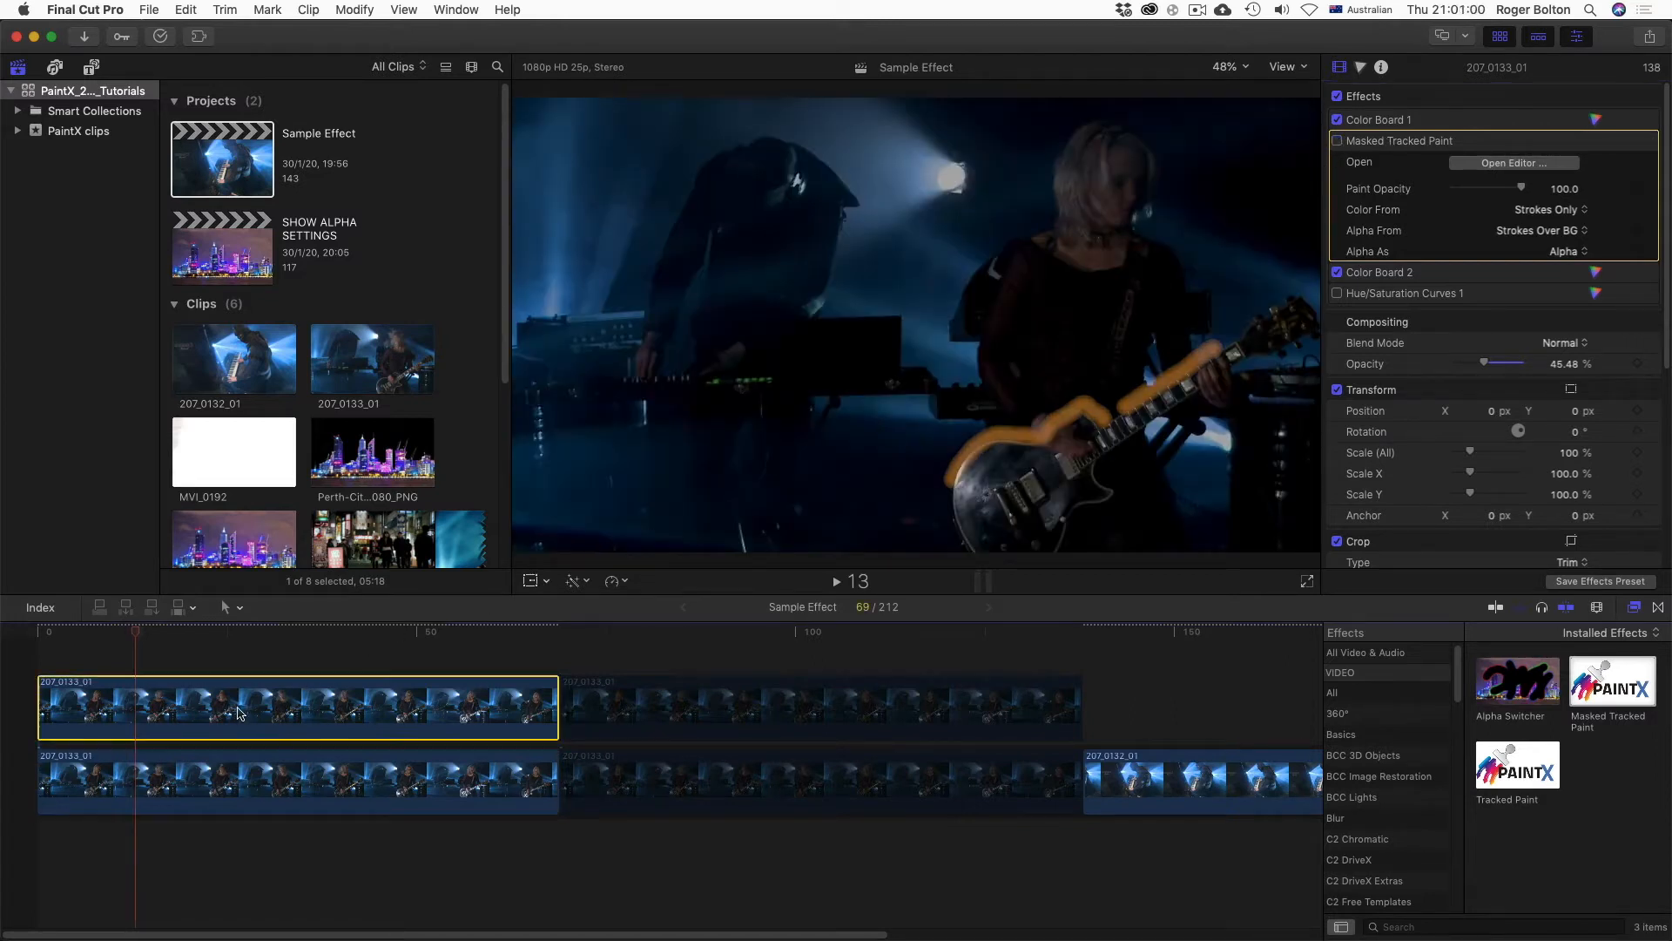
pyautogui.press('v')
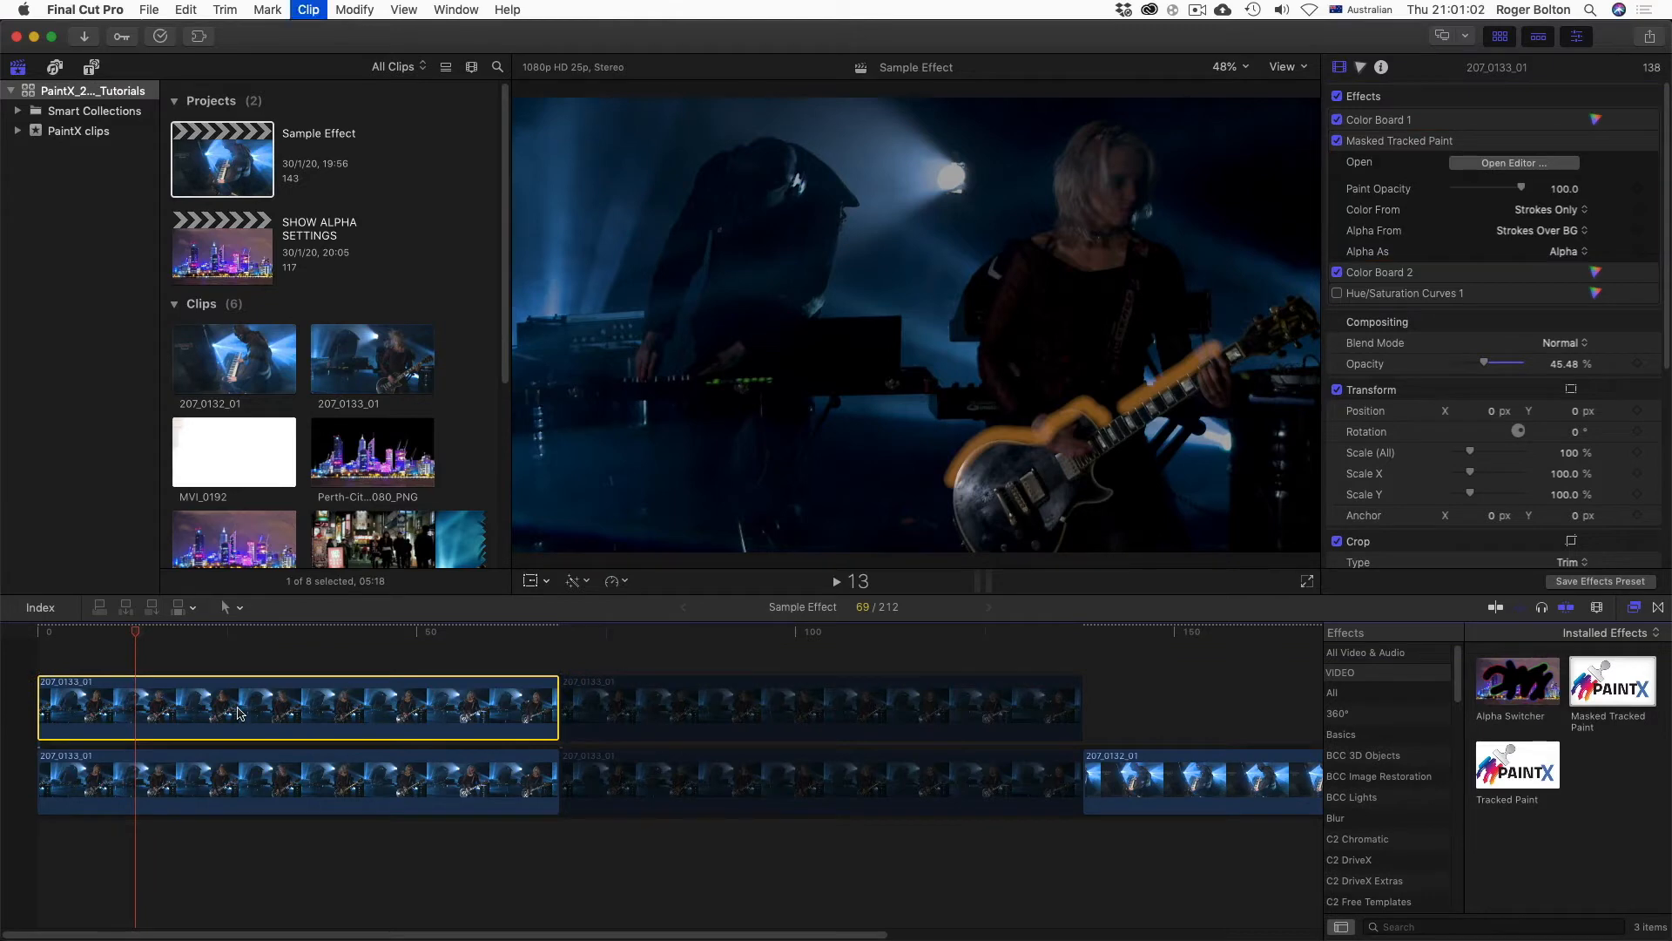
pyautogui.press('v')
pyautogui.click(240, 787)
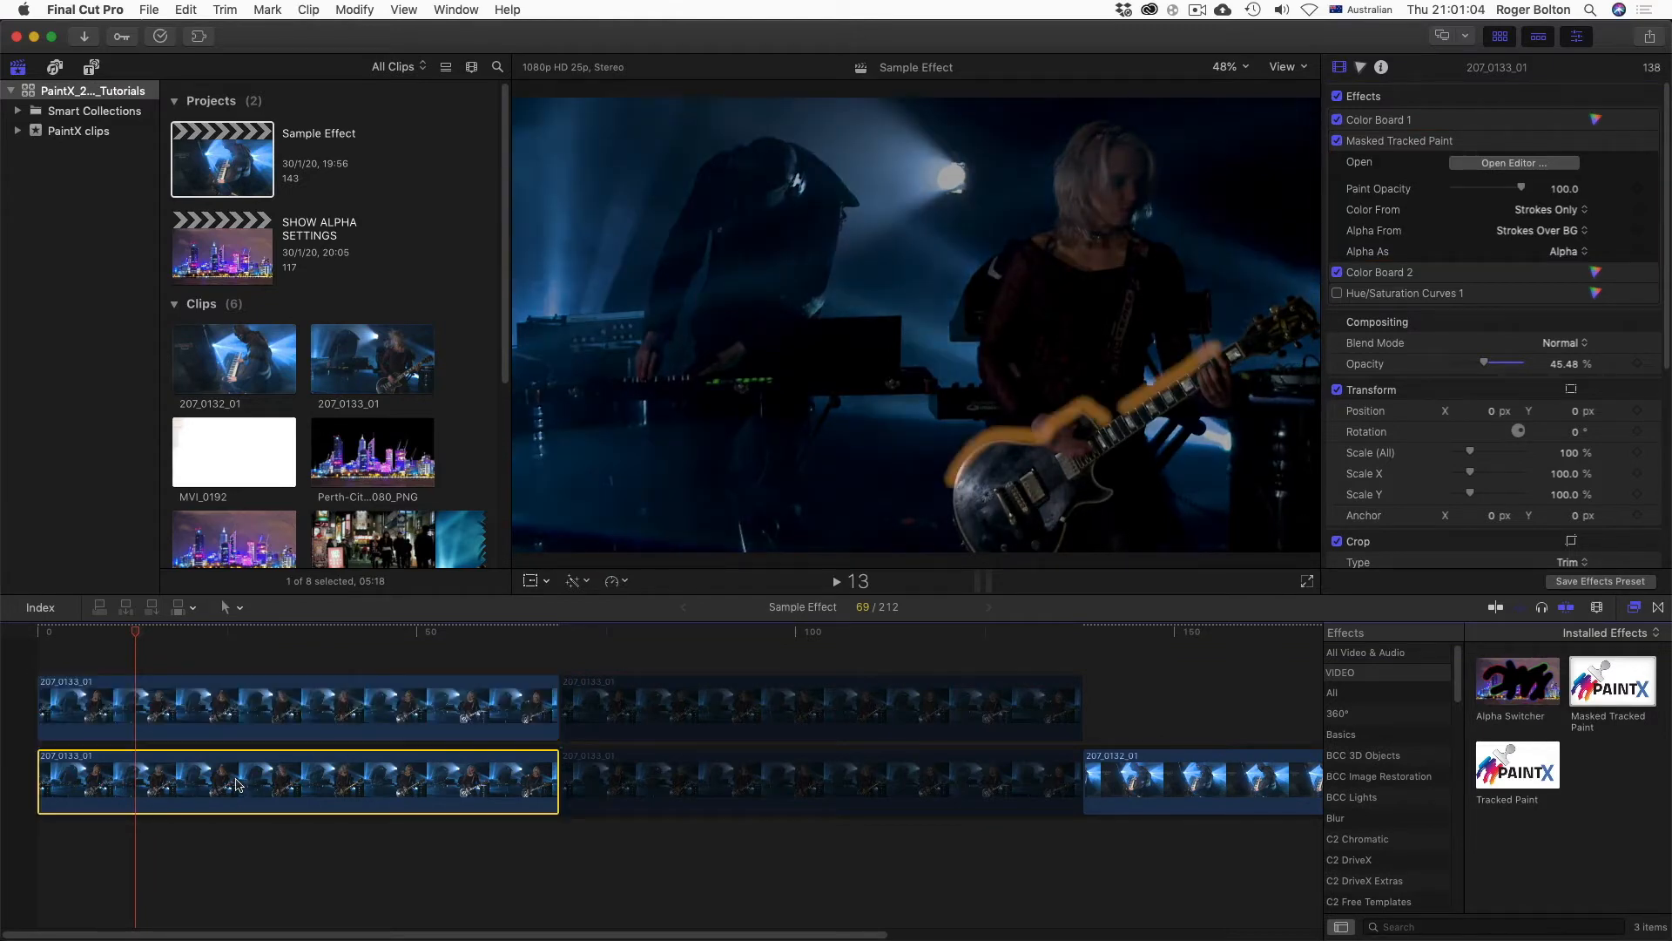
pyautogui.press('v')
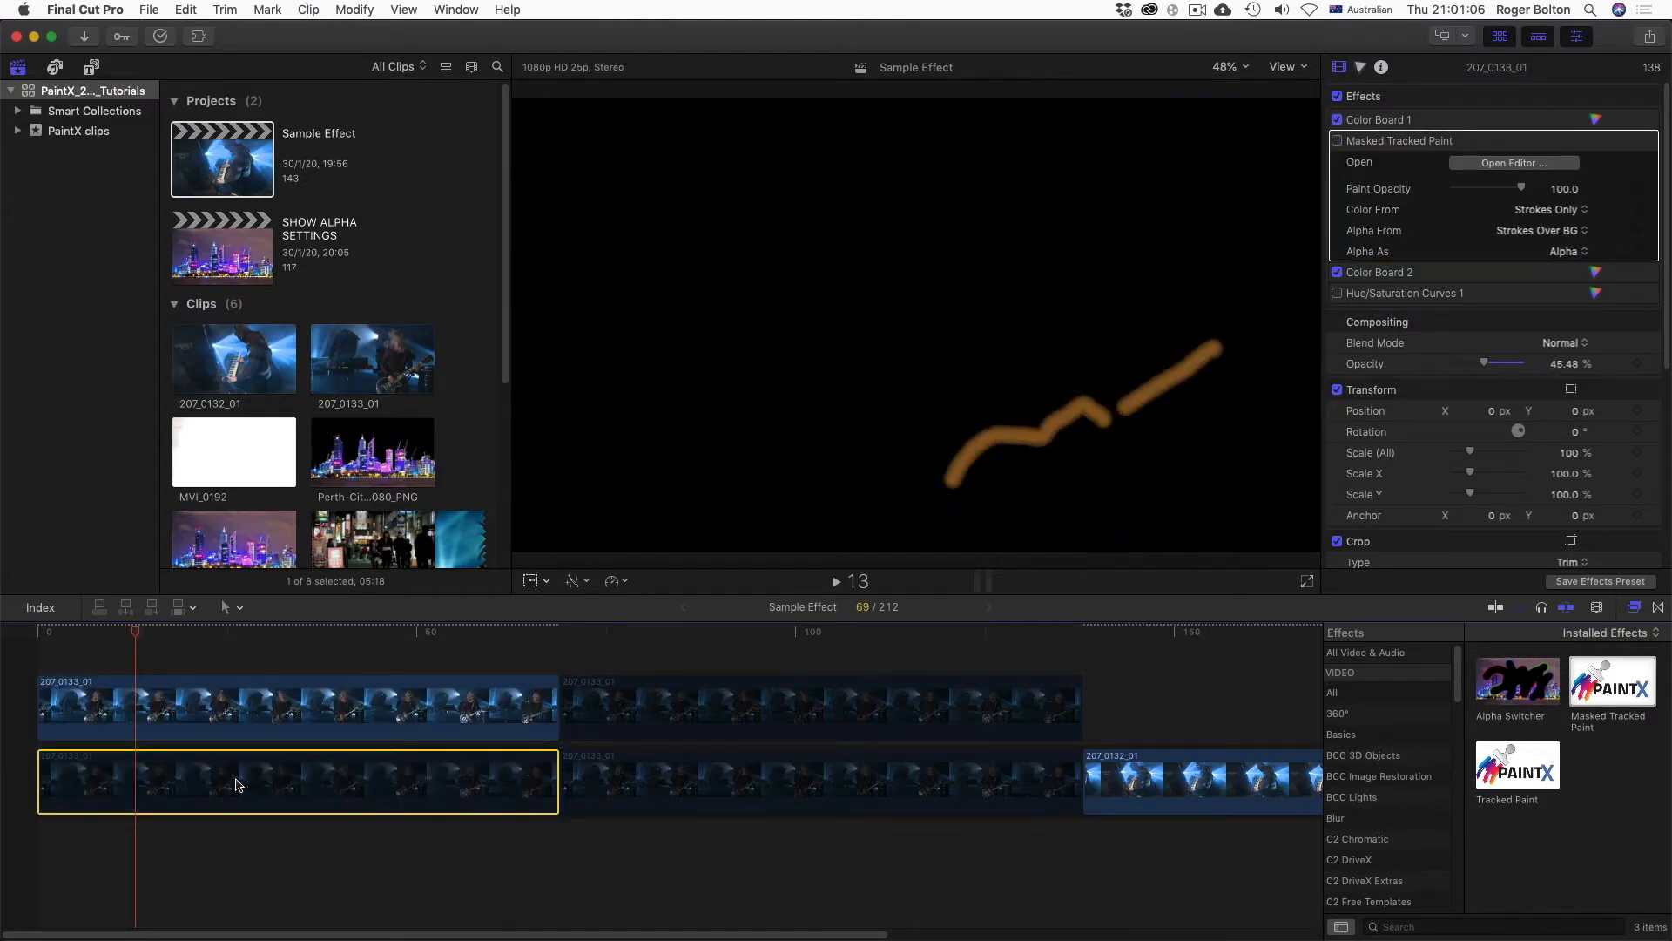
pyautogui.press('v')
# Apply the Chromatic Glow effect from the C2 Luminous category to the upper 207_0133_01 clip
pyautogui.click(252, 709)
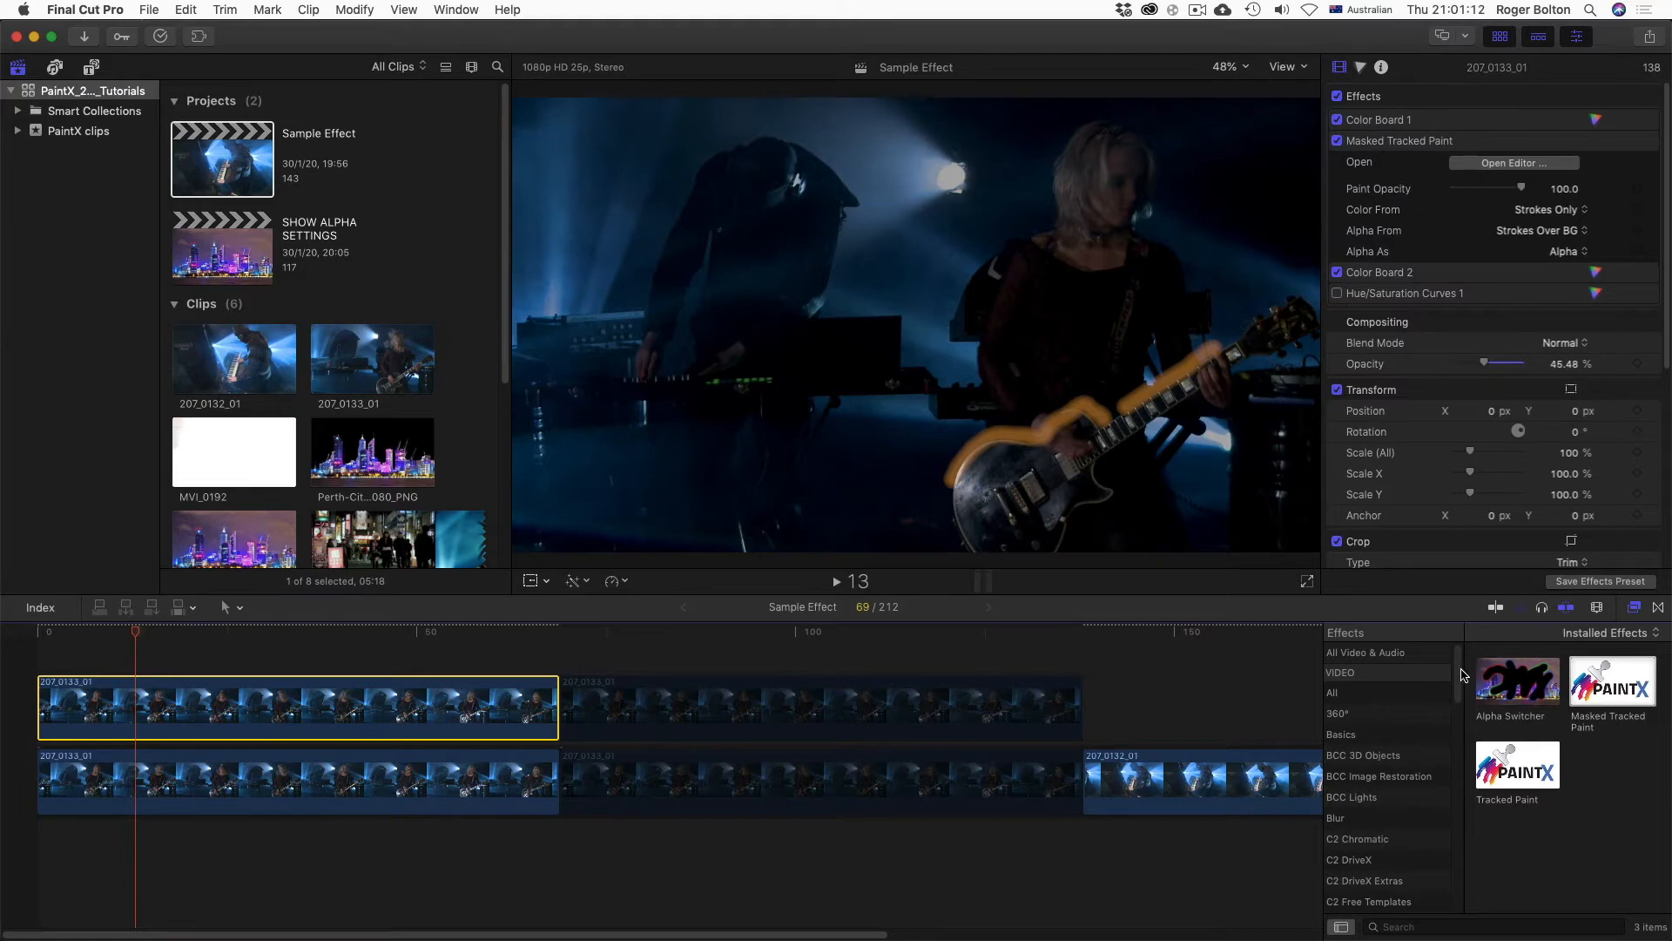
pyautogui.scroll(-5, 1462, 673)
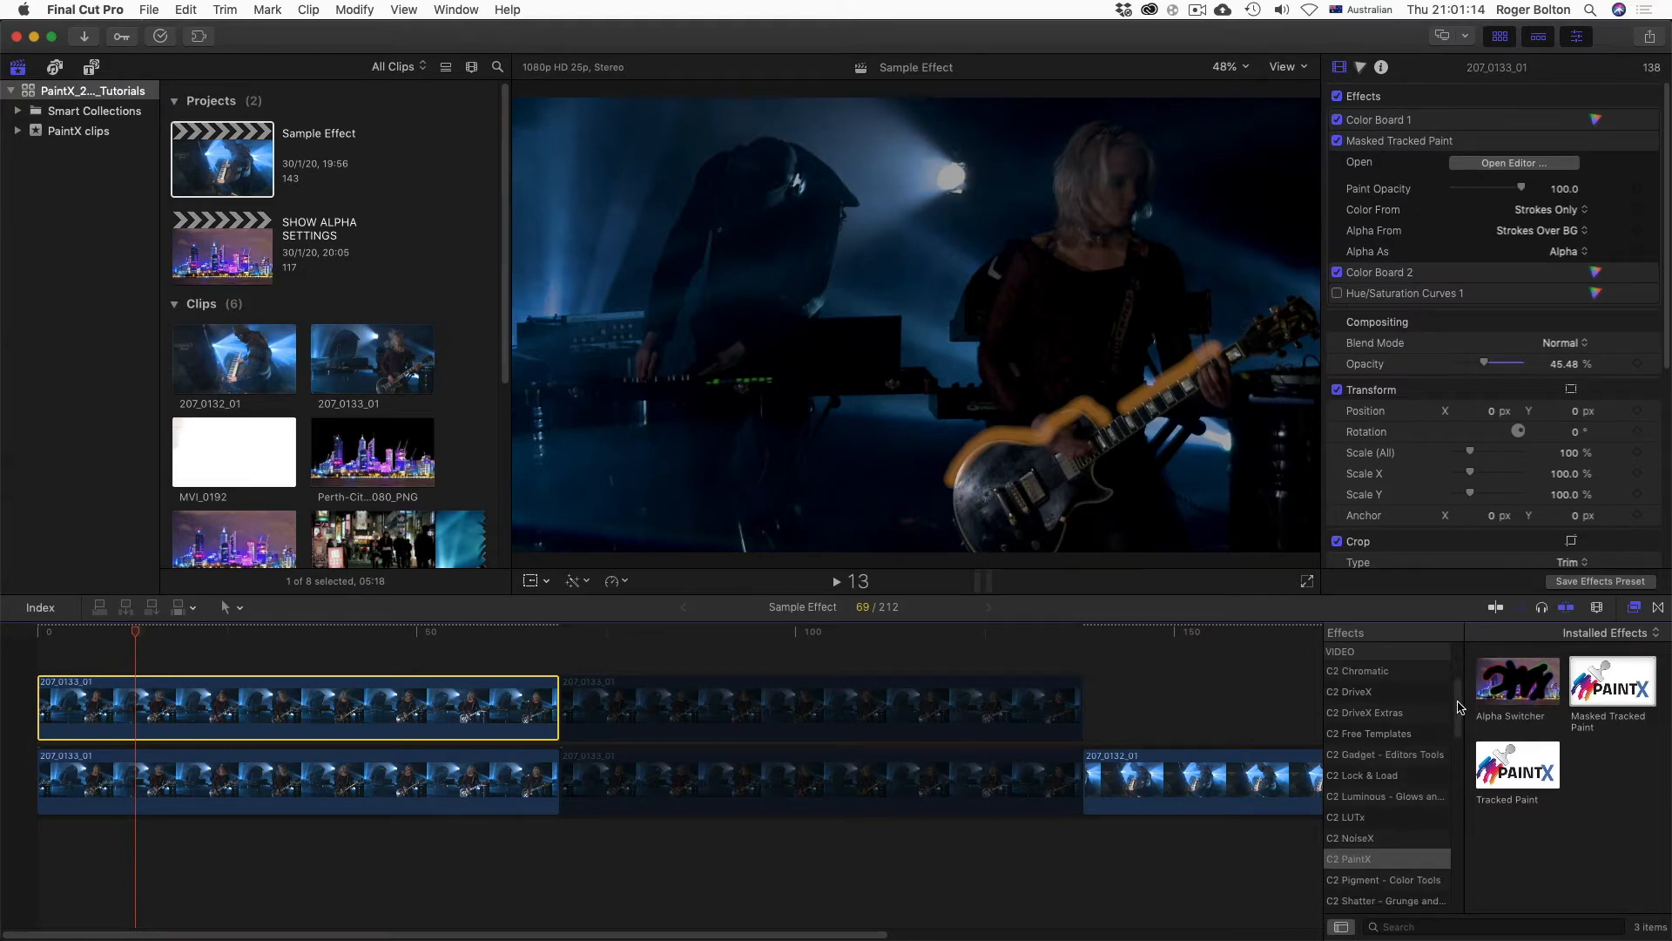
pyautogui.moveTo(1461, 705); pyautogui.dragTo(1460, 736)
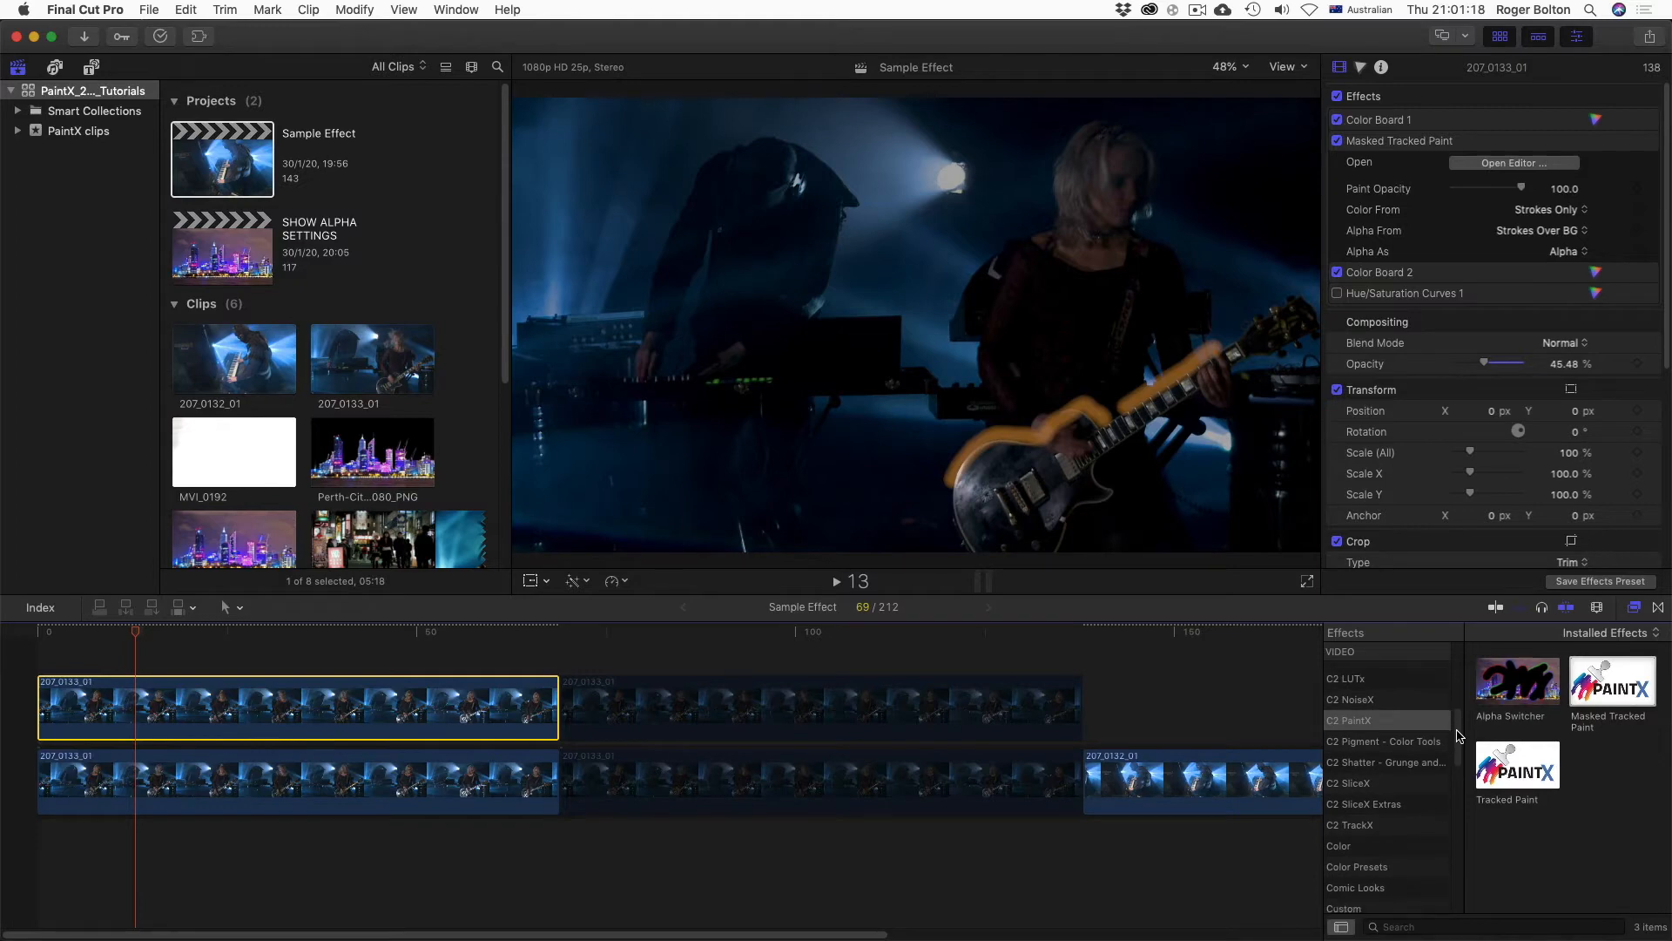
pyautogui.scroll(3, 1460, 747)
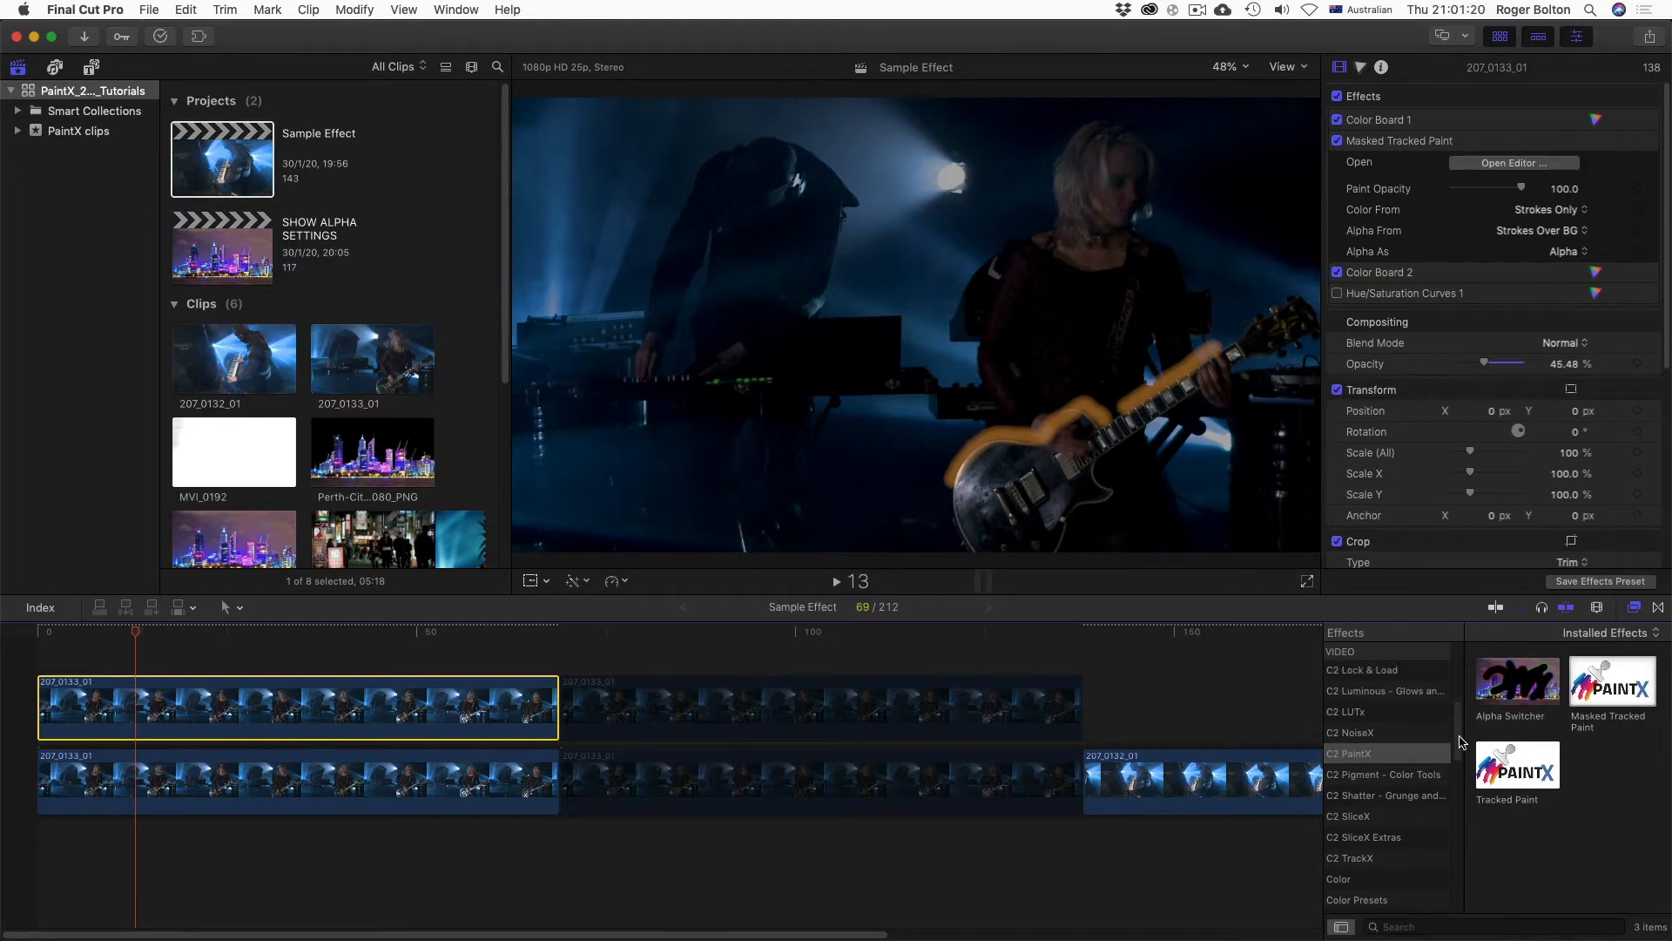
pyautogui.click(1433, 711)
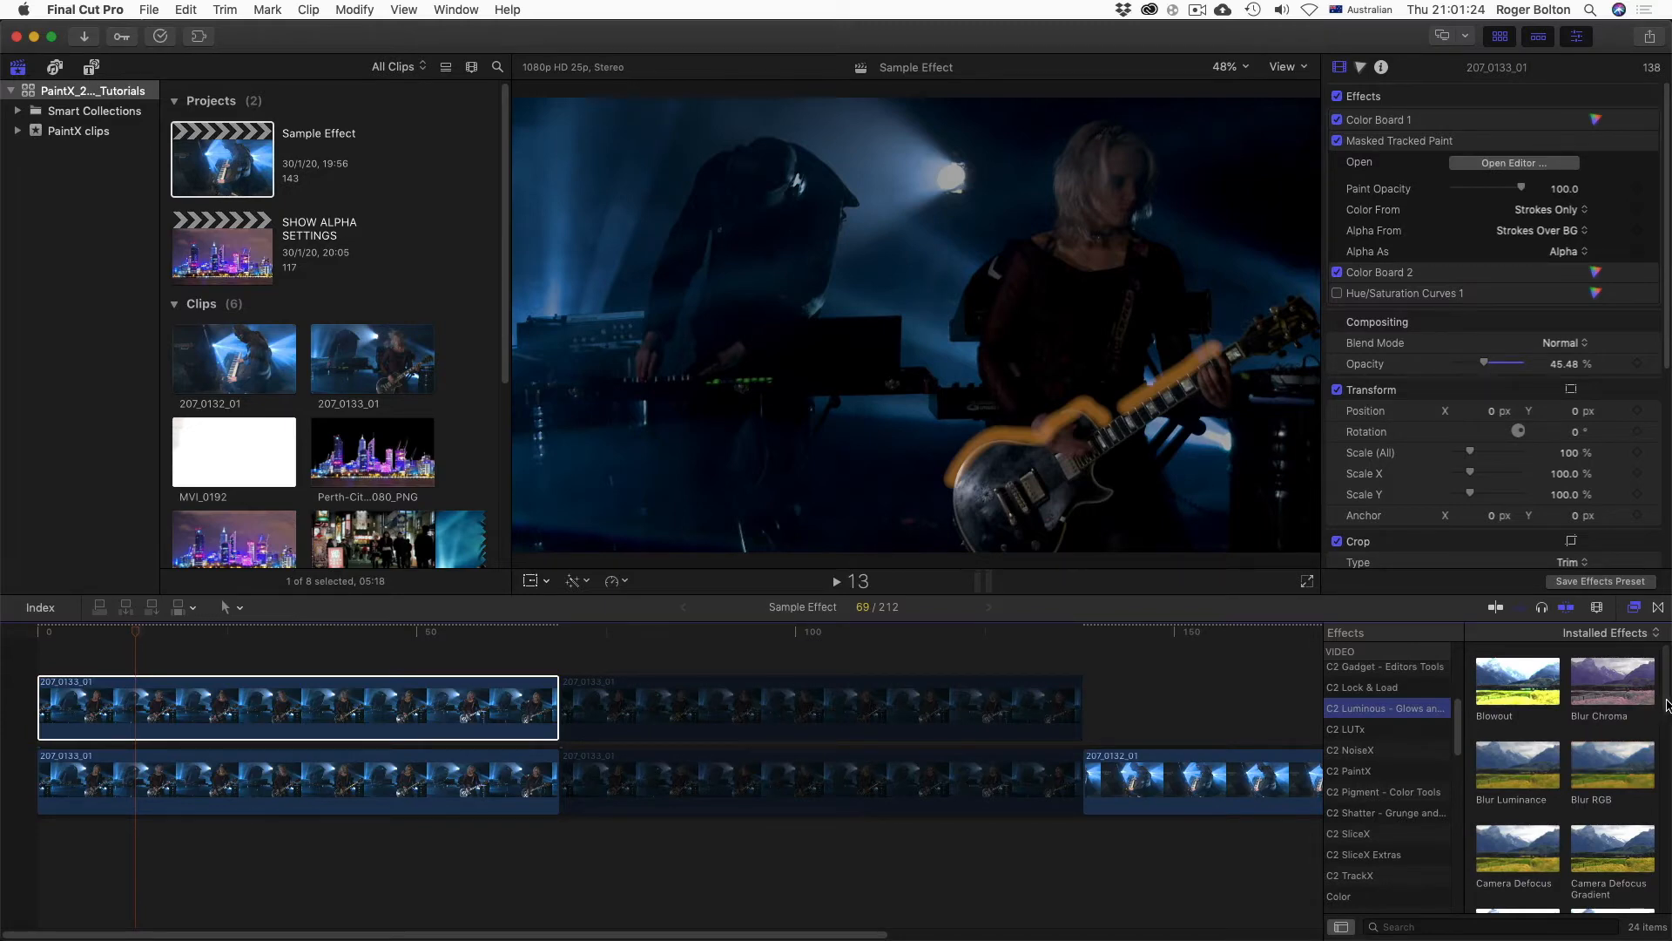
pyautogui.scroll(-2, 1668, 714)
pyautogui.scroll(-2, 1669, 725)
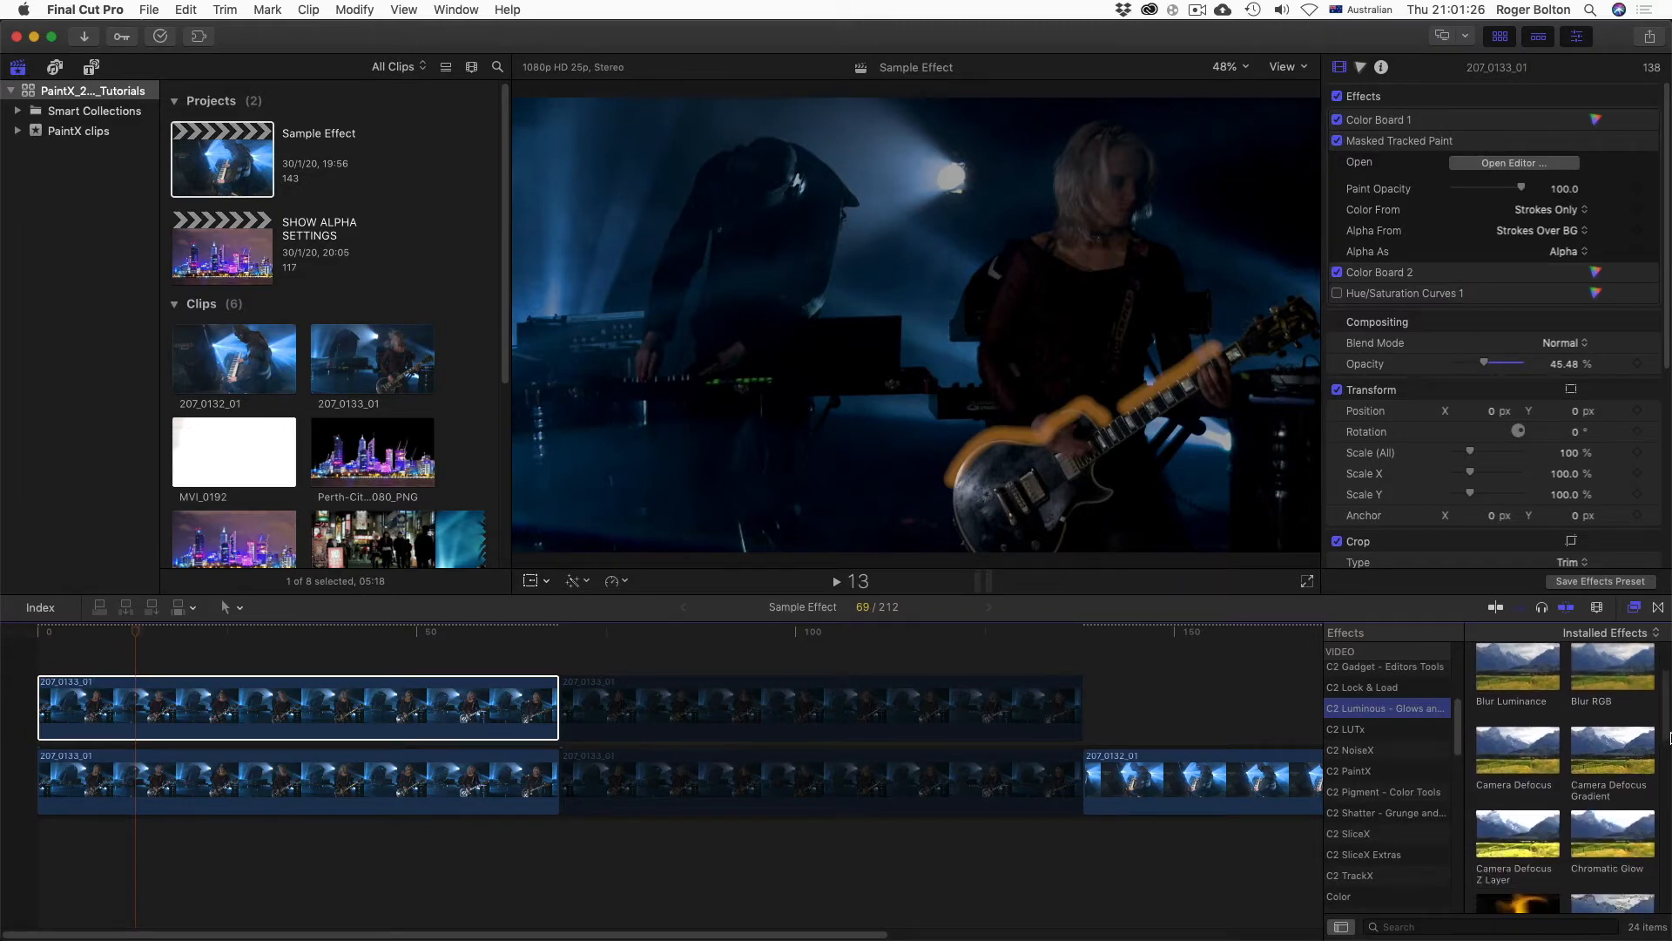
pyautogui.moveTo(1601, 781); pyautogui.dragTo(505, 686)
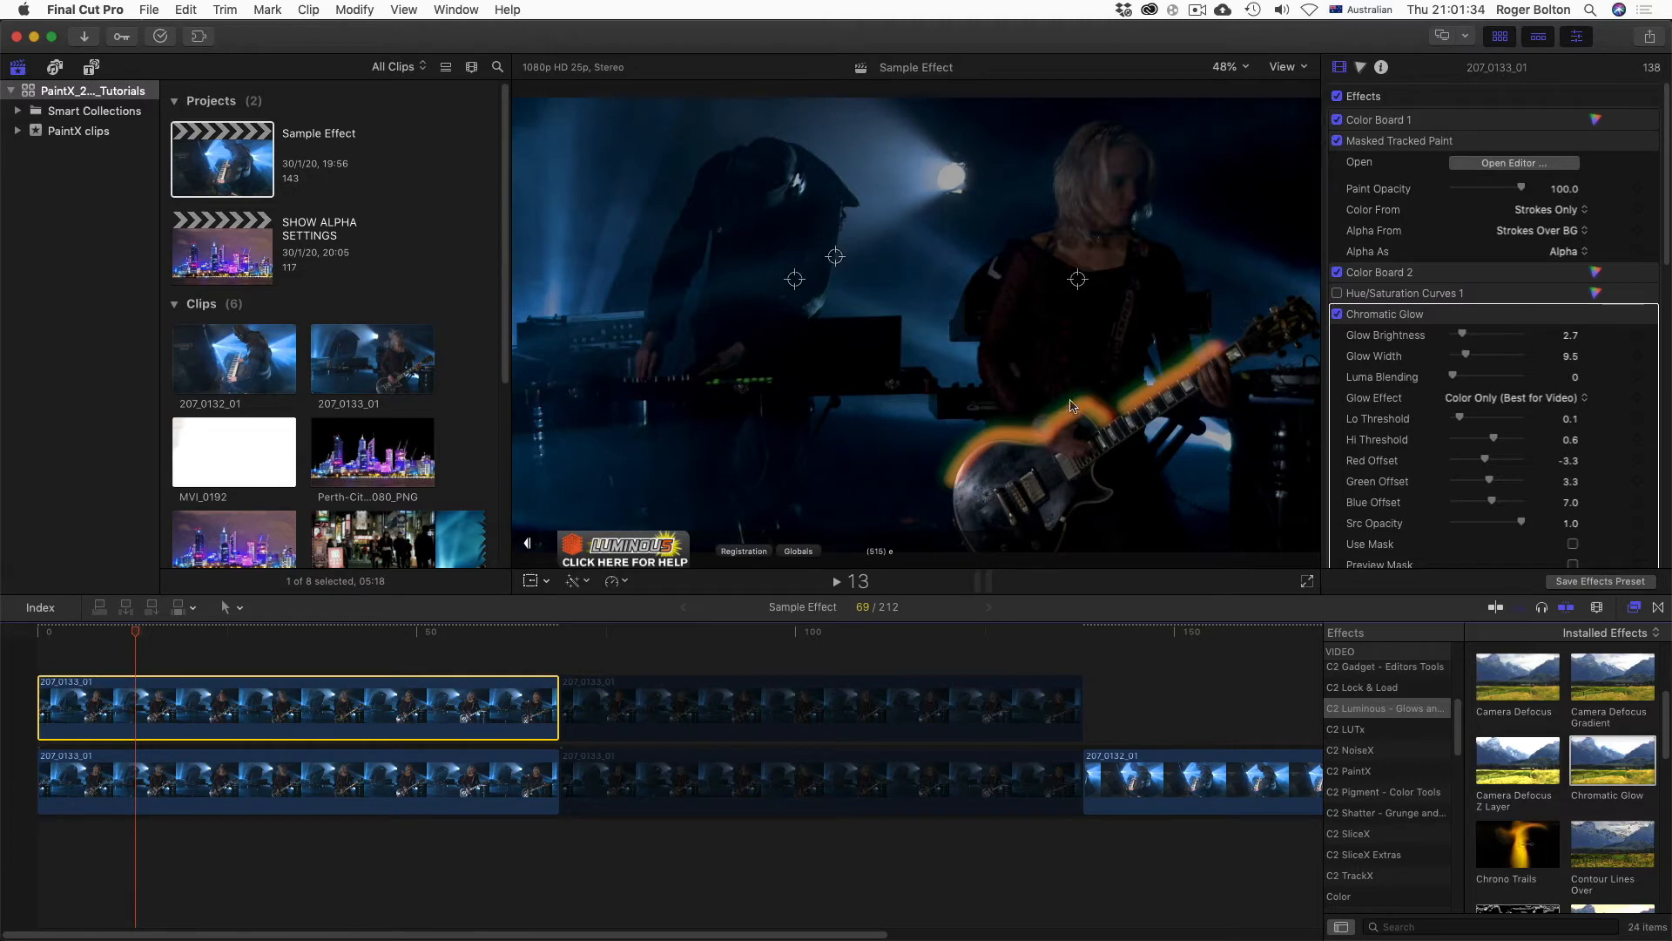
# Move one Chromatic Glow point beside the guitar body and the other two near the stage light; set Glow Brightness to 5.0 and Glow Width to 23.0
pyautogui.moveTo(1078, 280); pyautogui.dragTo(1112, 305)
pyautogui.moveTo(829, 257); pyautogui.dragTo(938, 495)
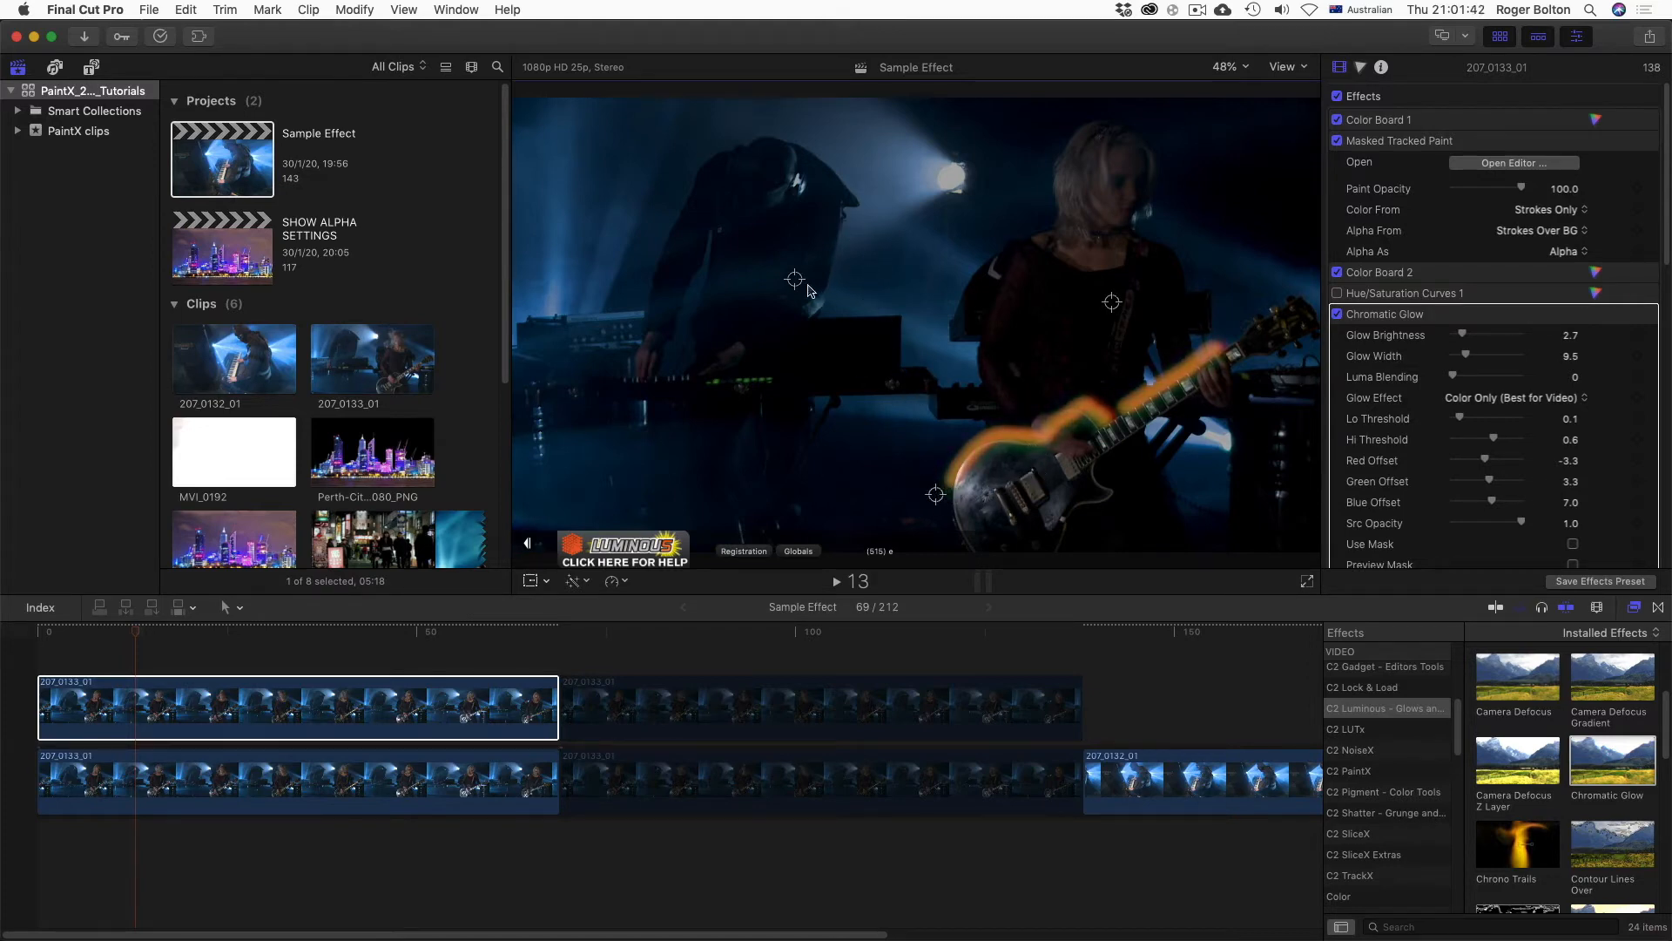
pyautogui.moveTo(794, 279); pyautogui.dragTo(917, 212)
pyautogui.moveTo(1111, 300); pyautogui.dragTo(1019, 205)
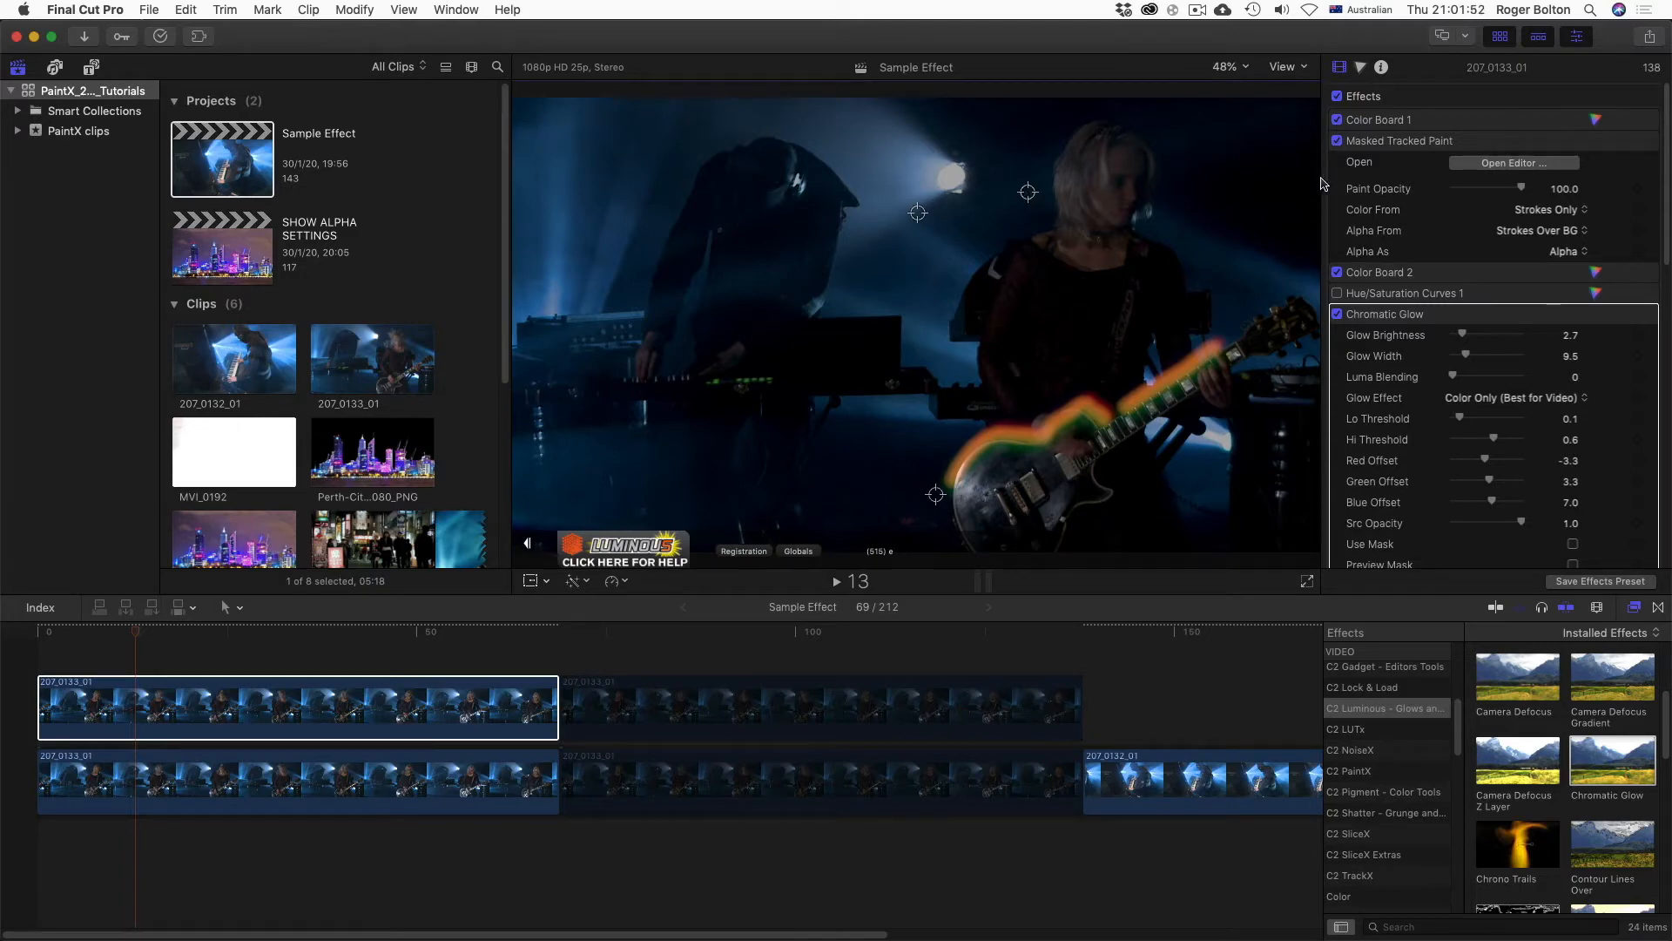
pyautogui.scroll(-1, 1470, 350)
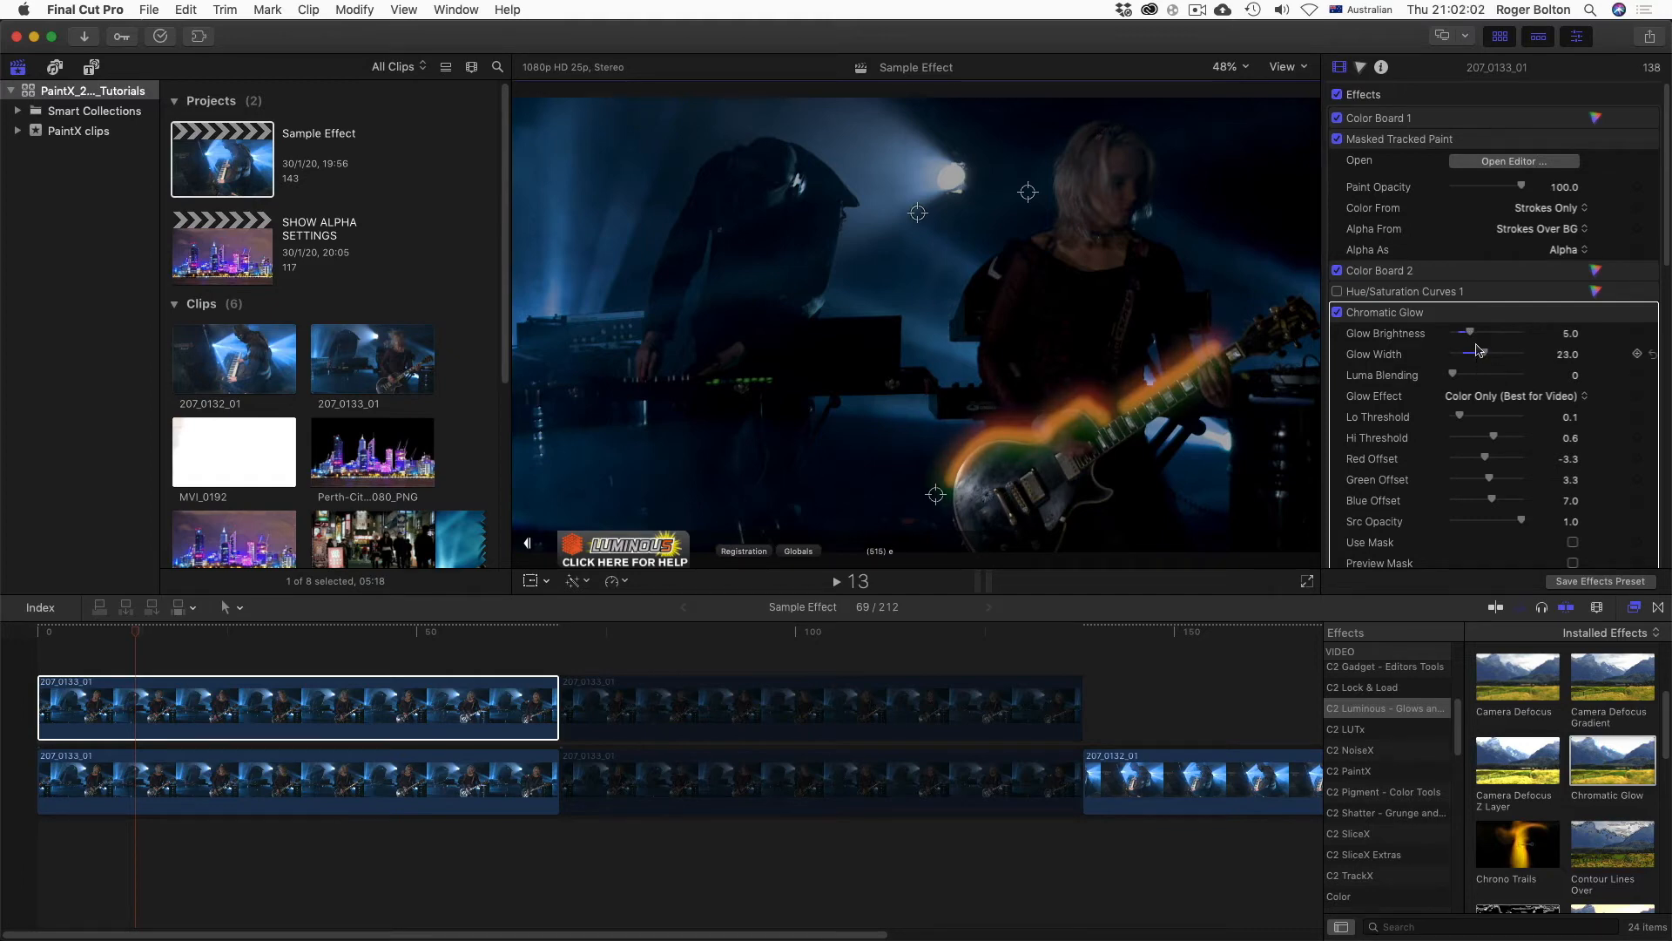
# Reduce the upper clip's opacity to about 31% and raise the lower clip's opacity to 100%
pyautogui.scroll(-5, 1598, 342)
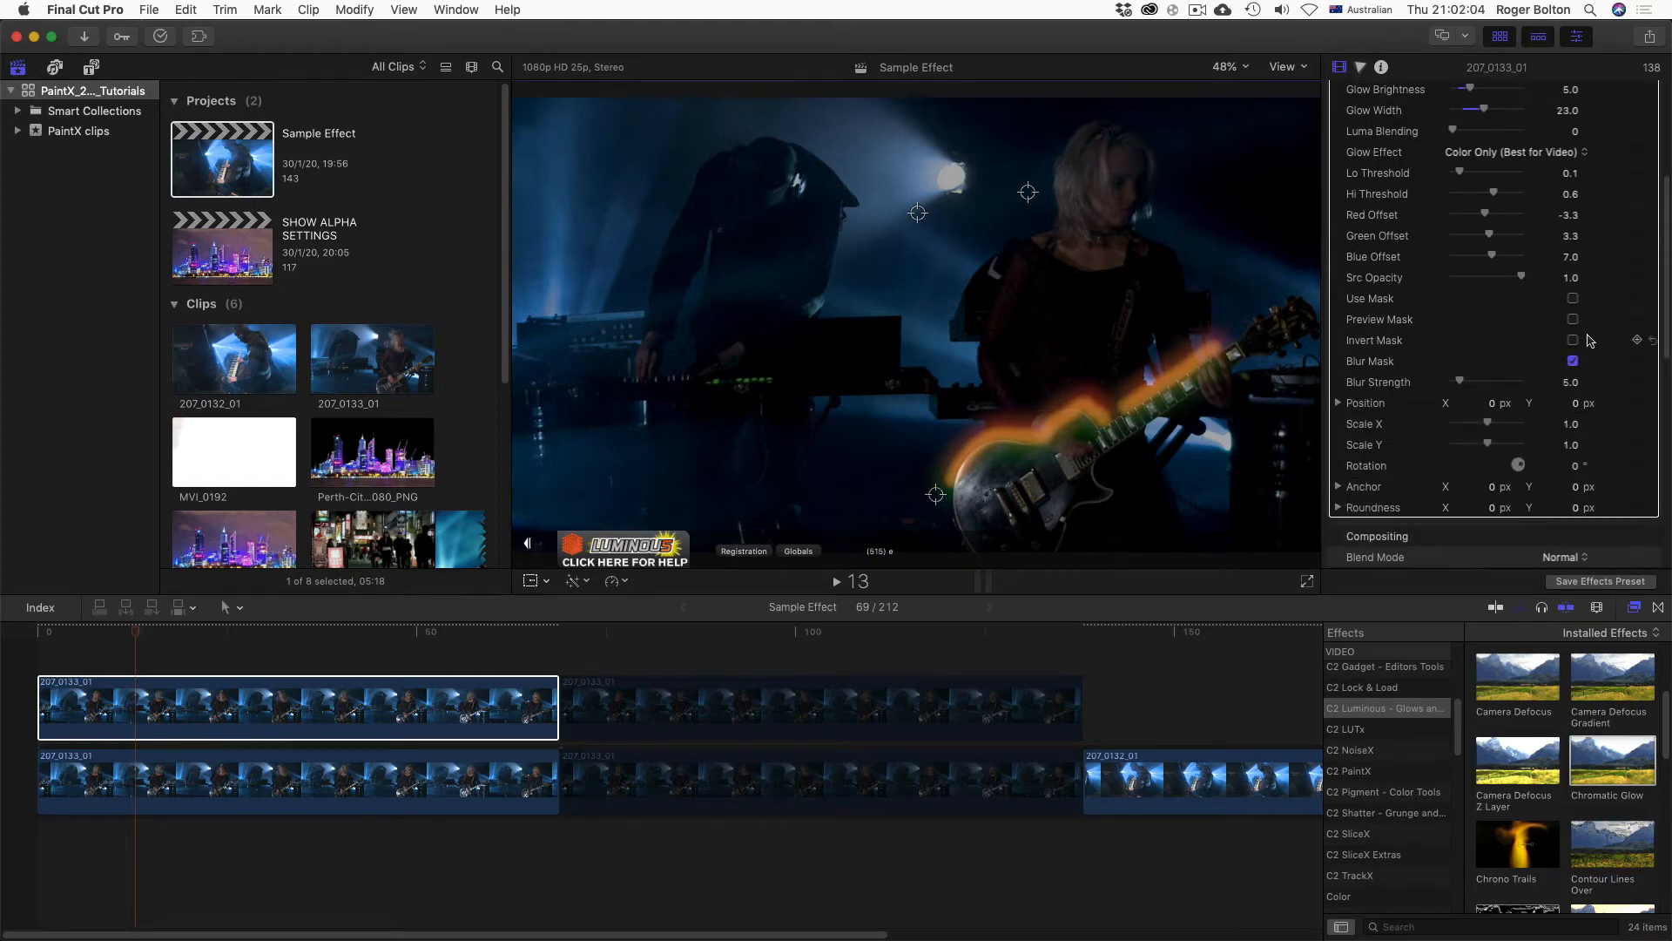
pyautogui.scroll(-4, 1582, 341)
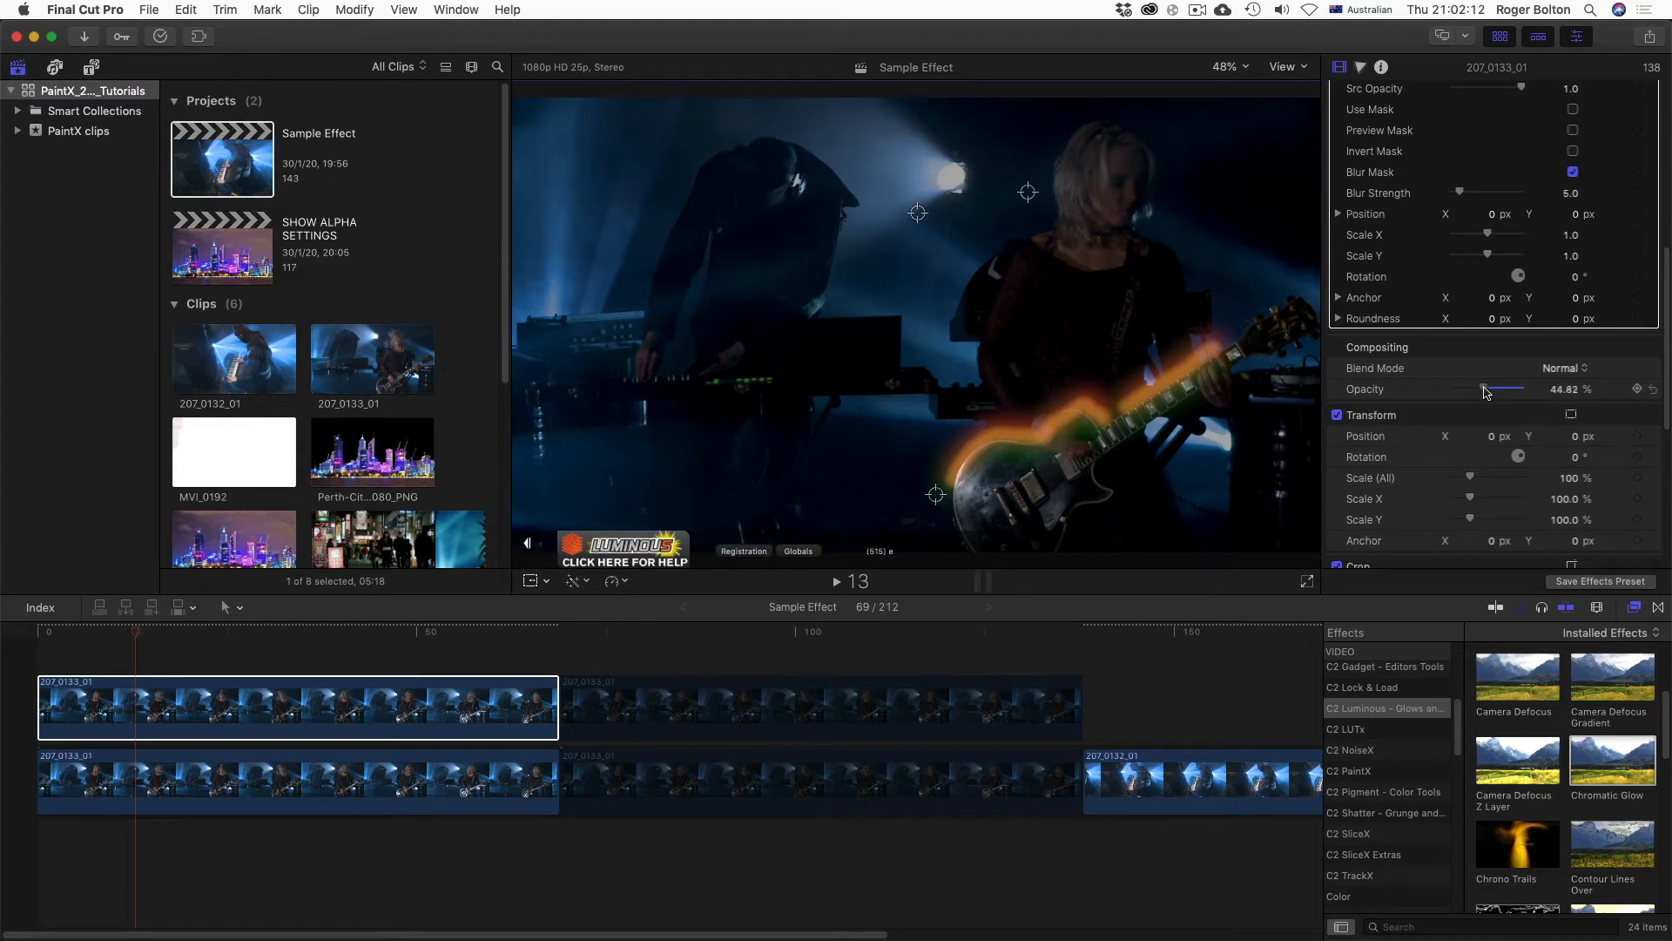
pyautogui.moveTo(1485, 391); pyautogui.dragTo(1474, 389)
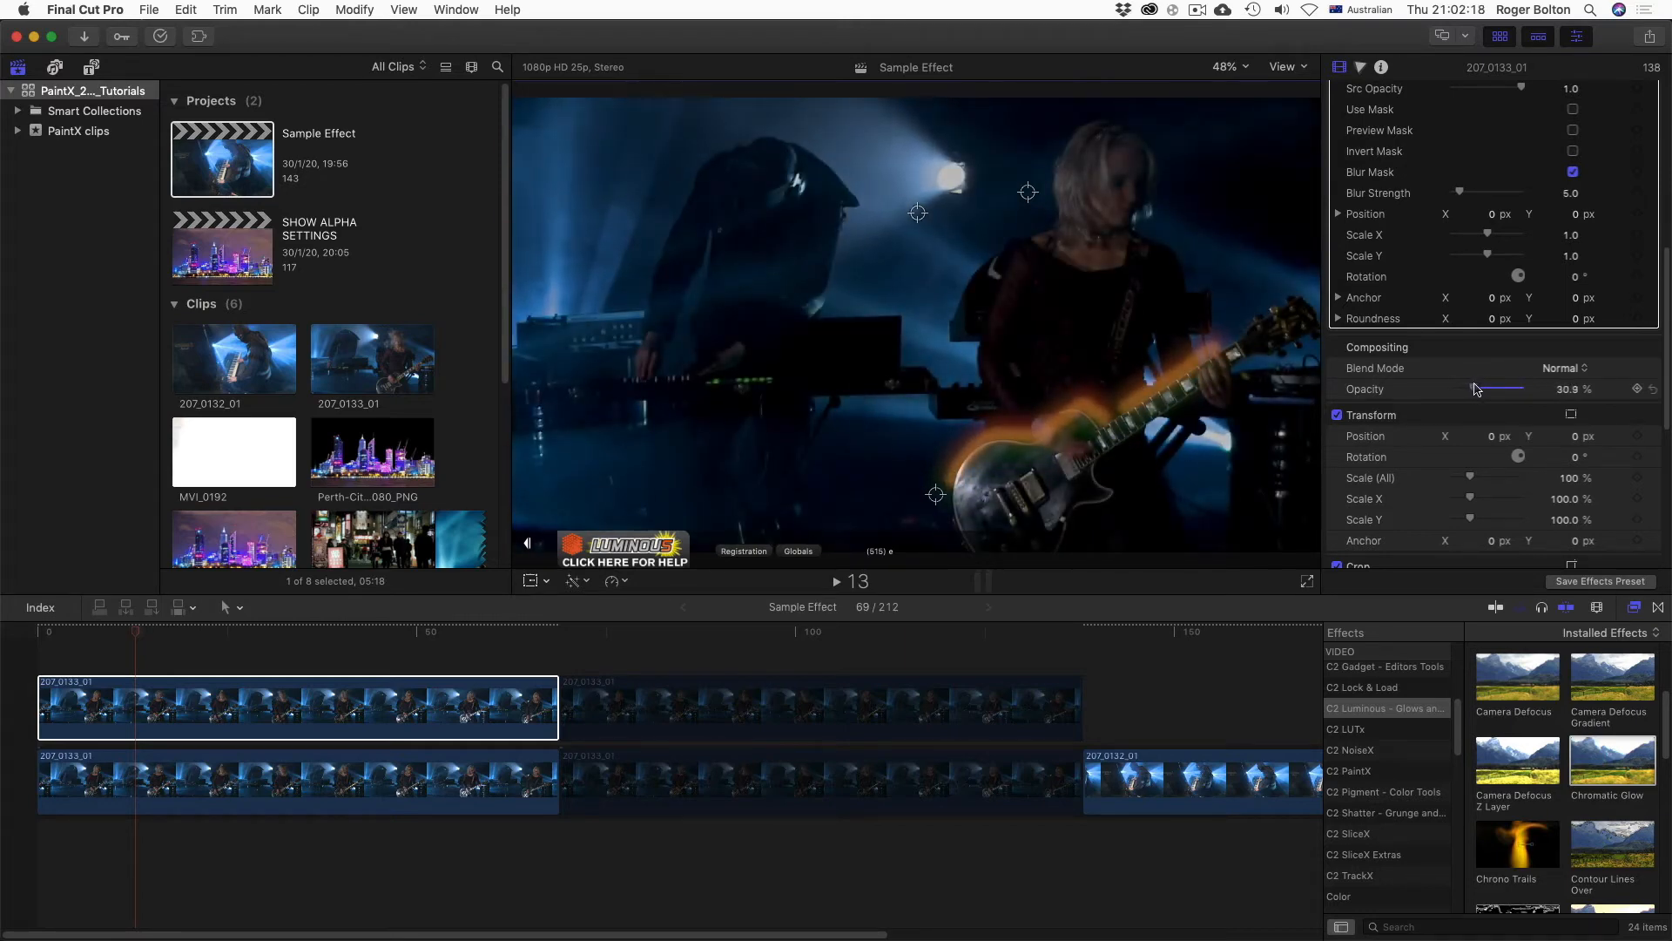
pyautogui.click(353, 788)
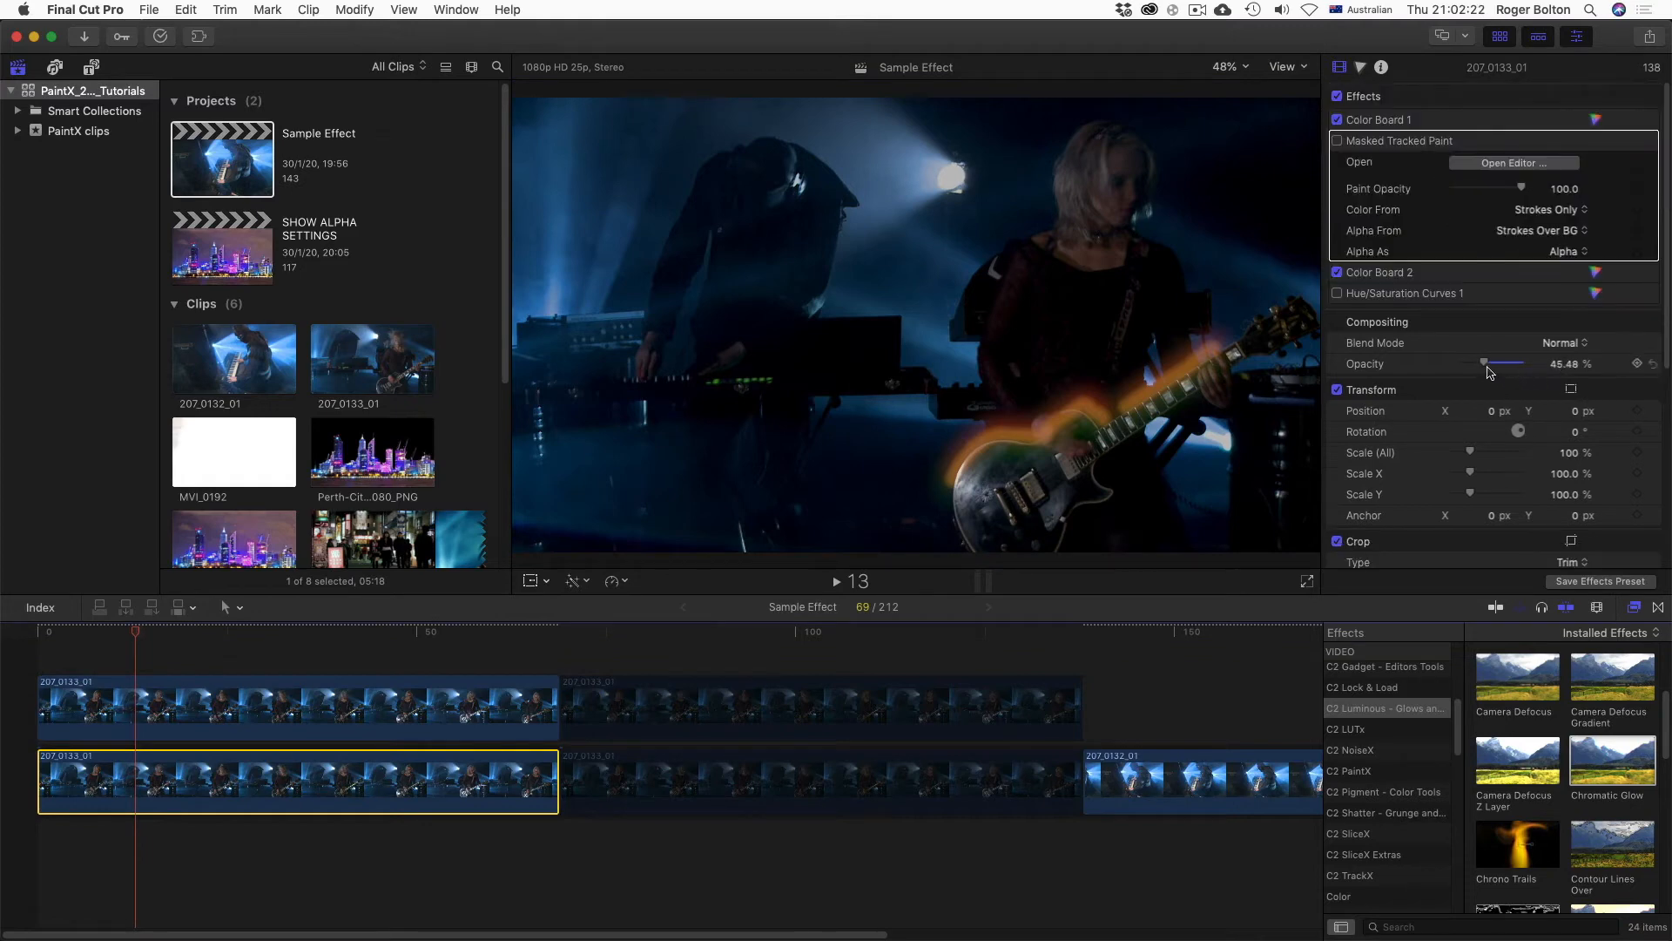
pyautogui.moveTo(1488, 362); pyautogui.dragTo(1577, 362)
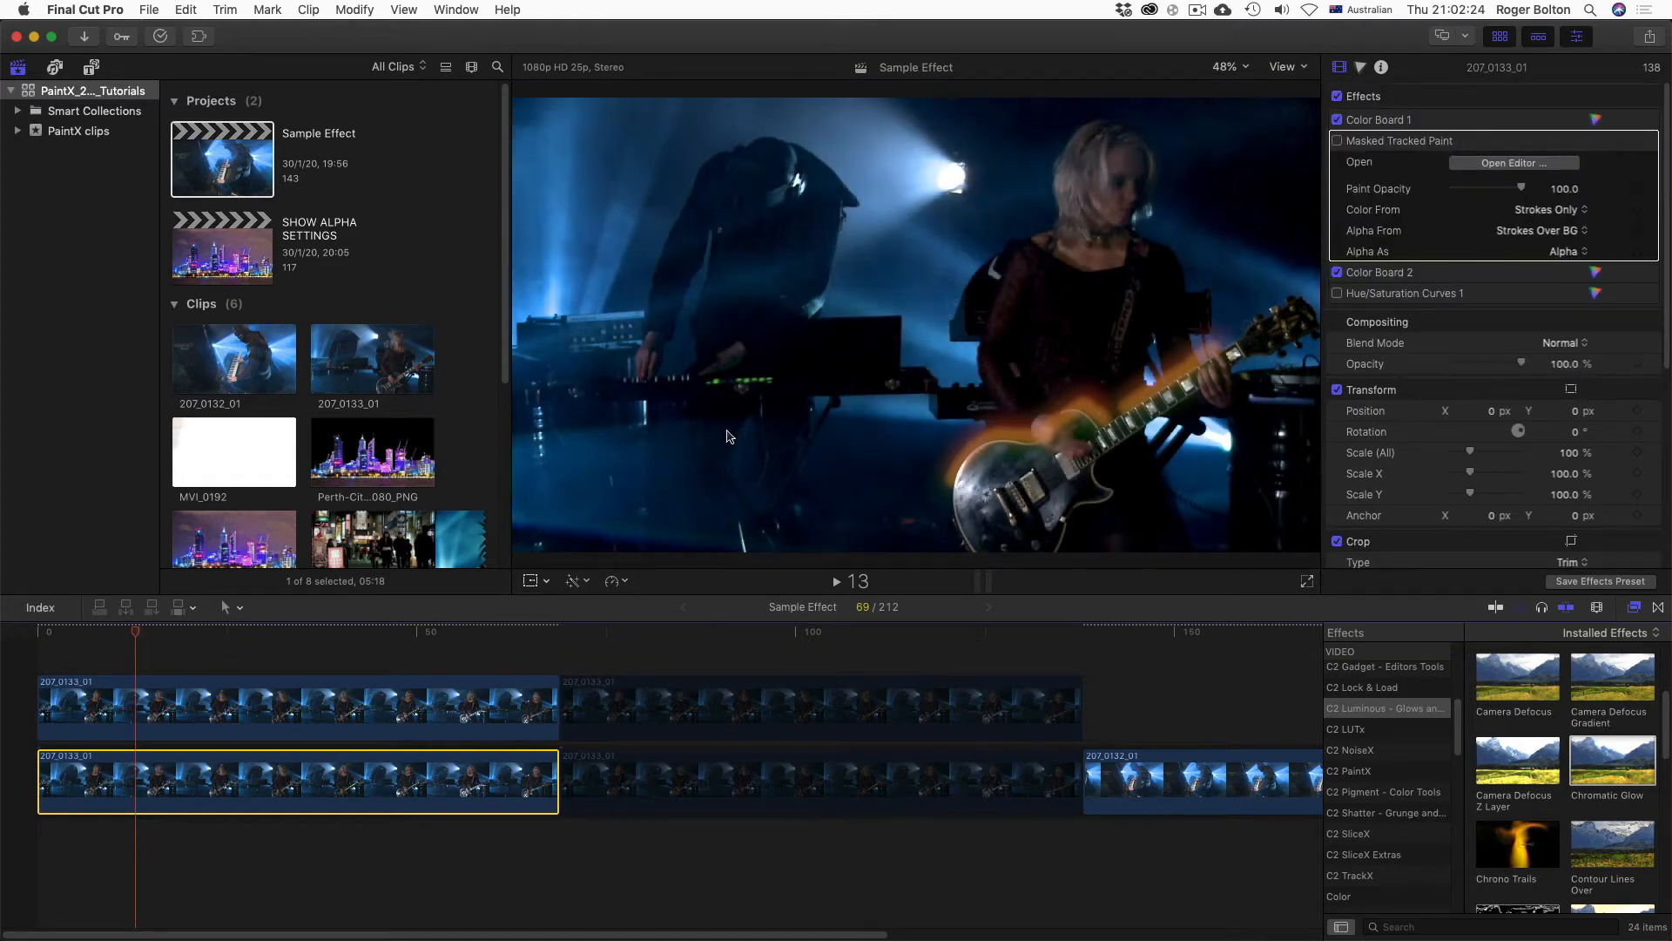
# Browse the C2 Shatter effects and apply Digital Glitch to the upper 207_0133_01 clip
pyautogui.click(197, 698)
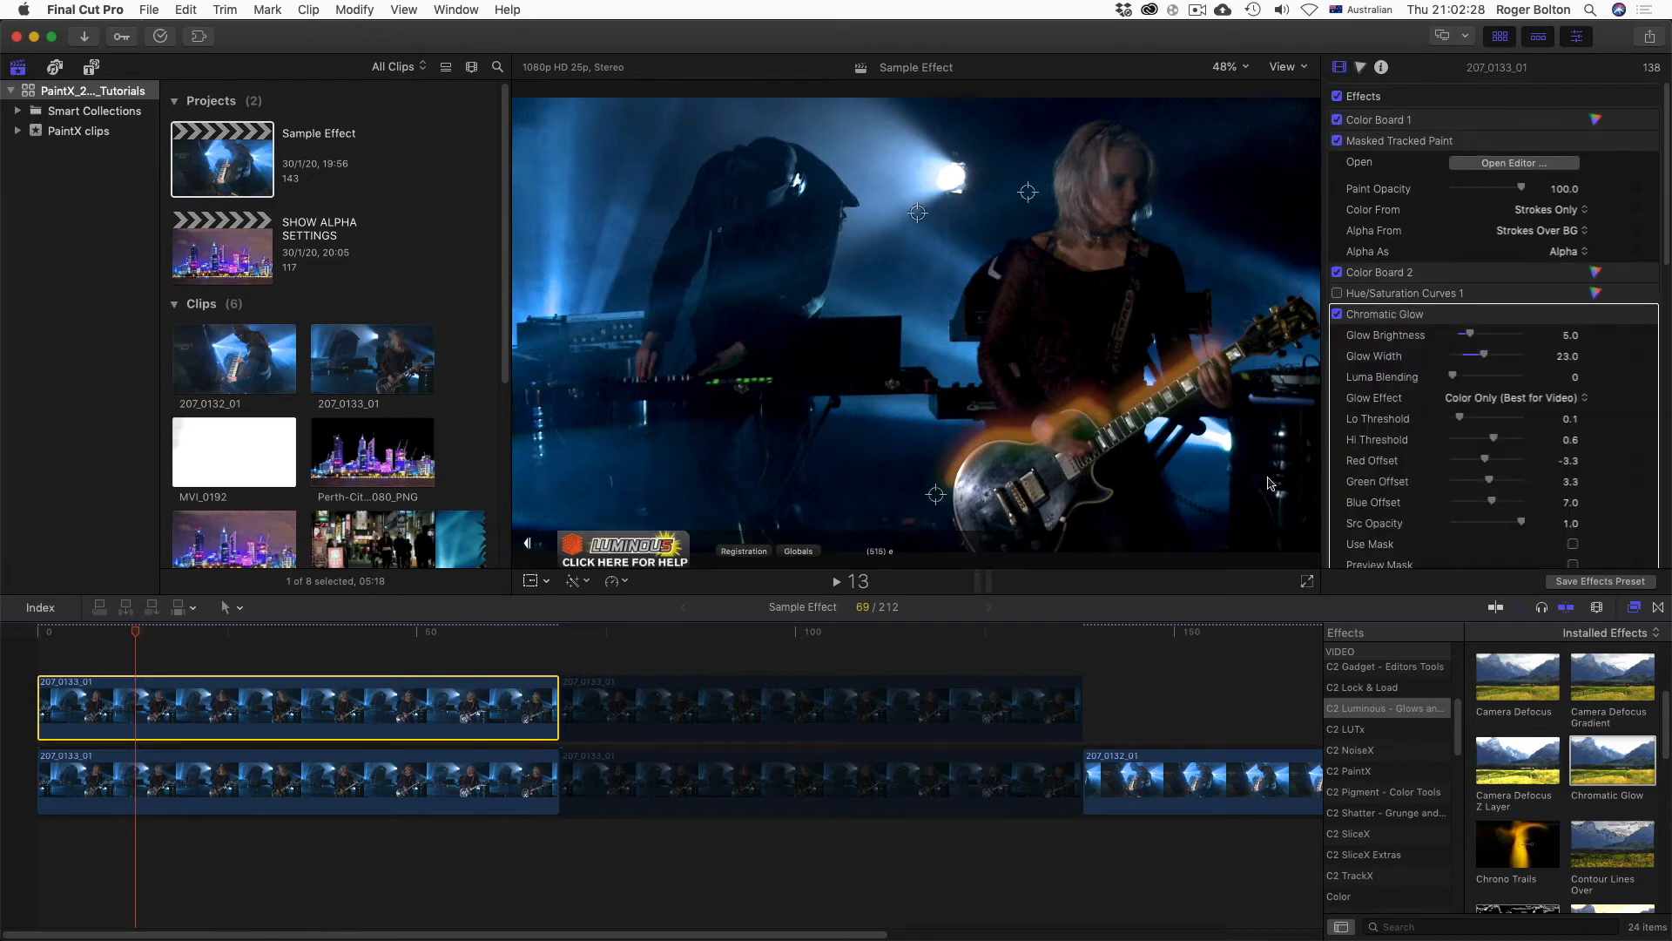
pyautogui.scroll(-1, 1531, 396)
pyautogui.scroll(-3, 1530, 396)
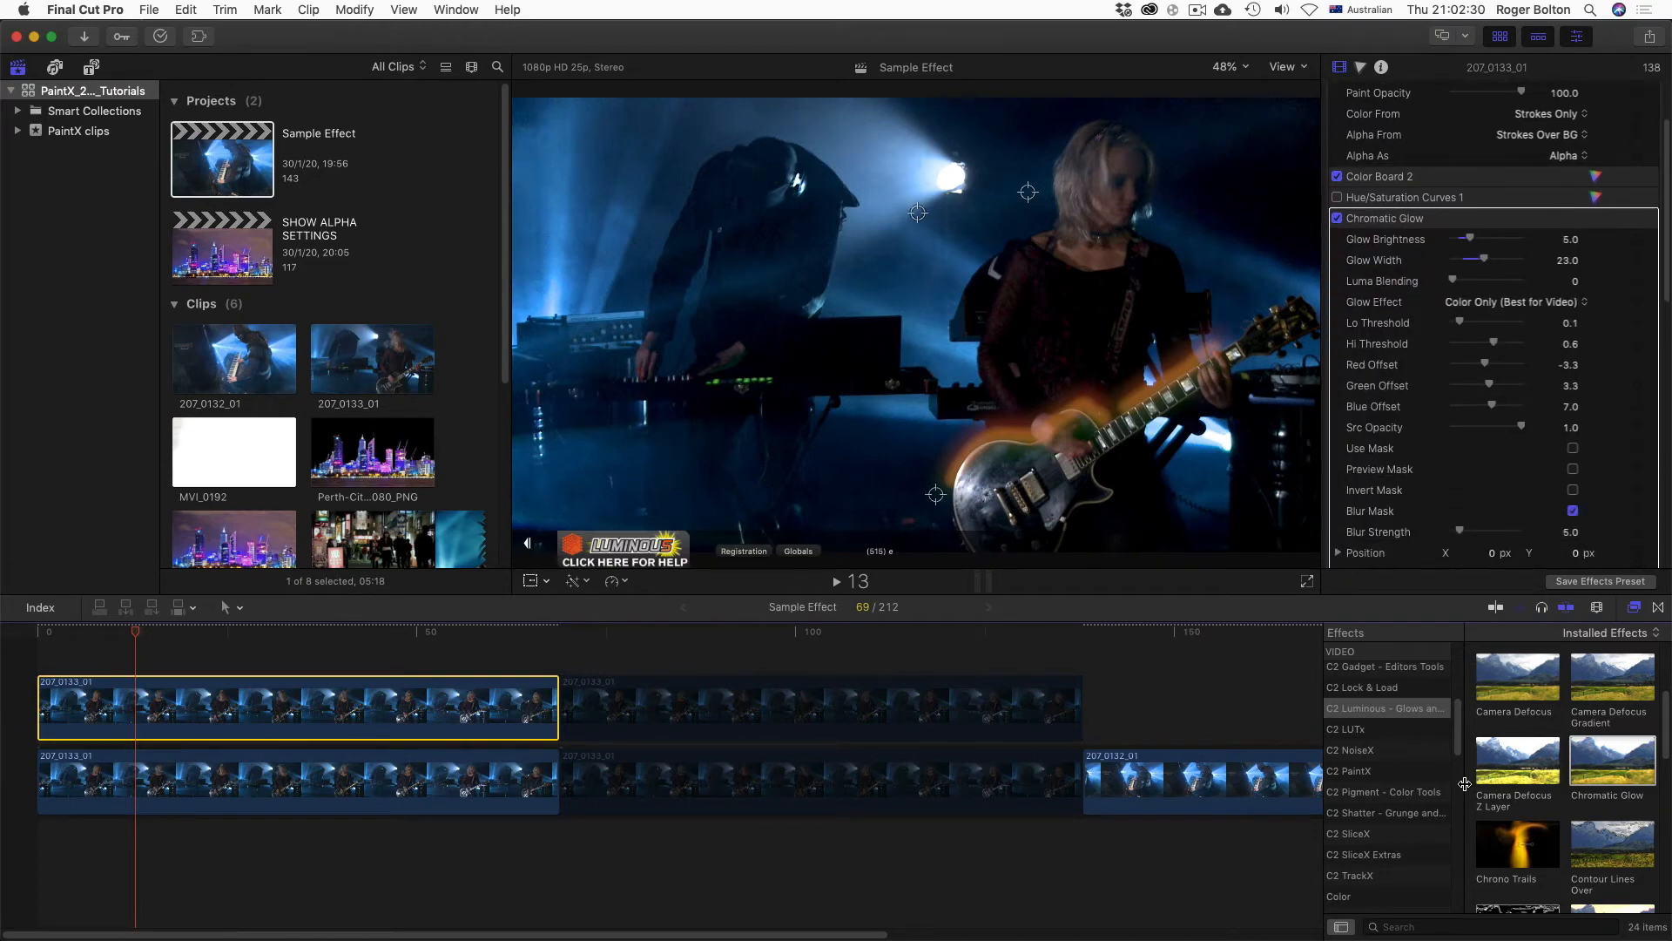
pyautogui.scroll(-4, 1445, 778)
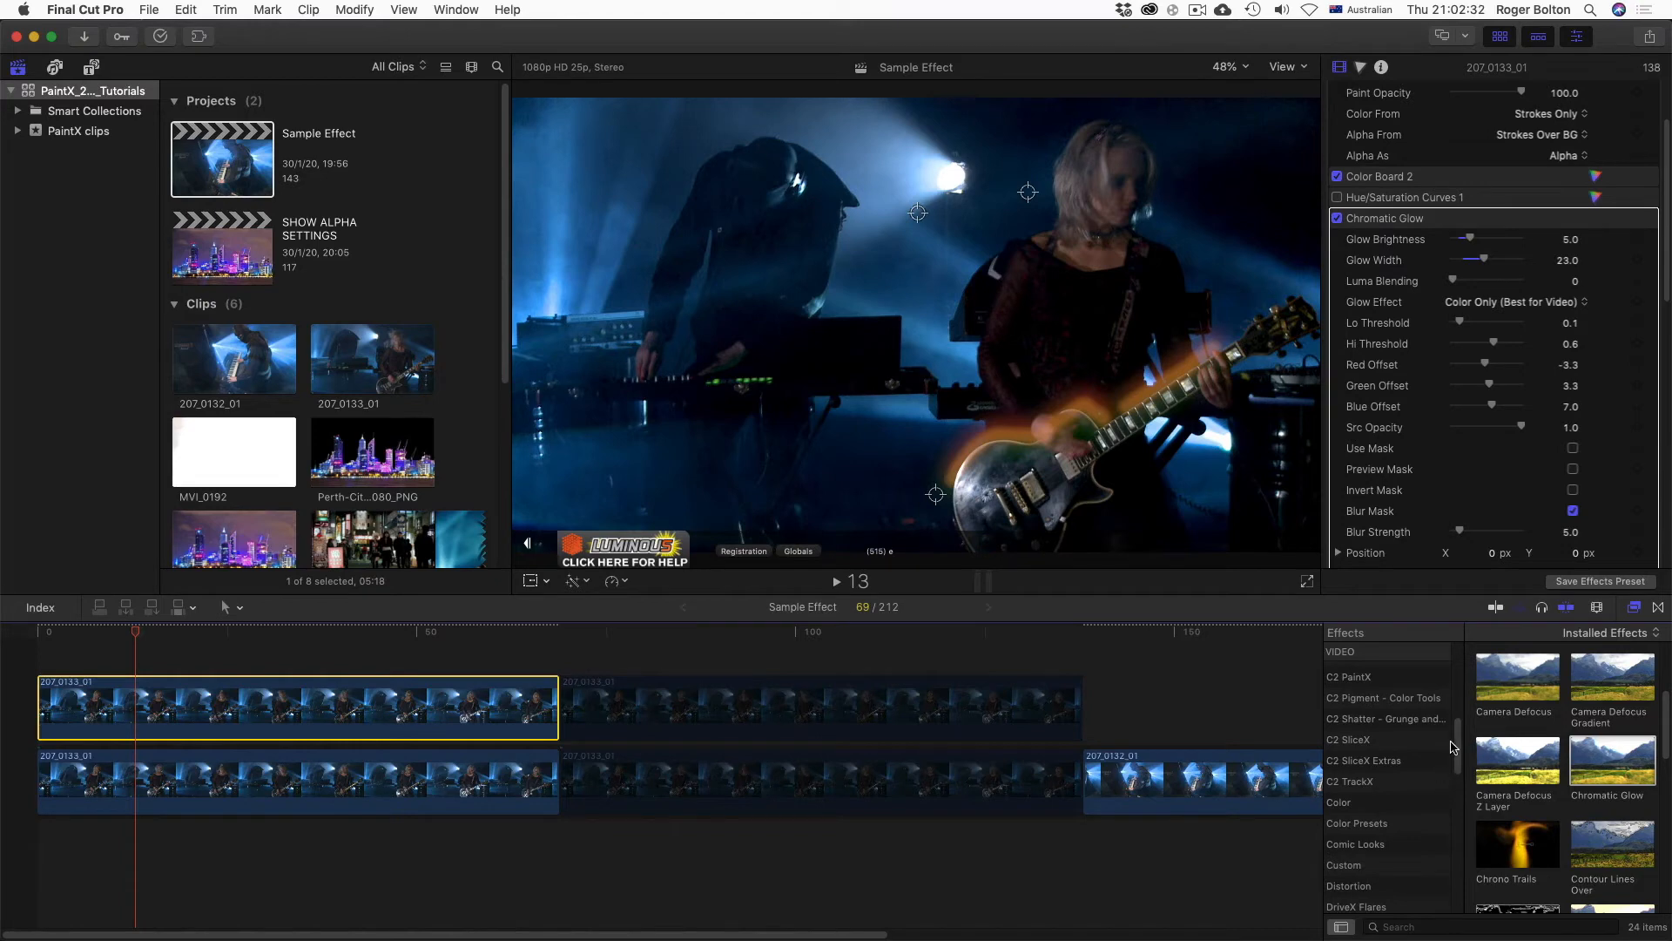
pyautogui.click(1384, 720)
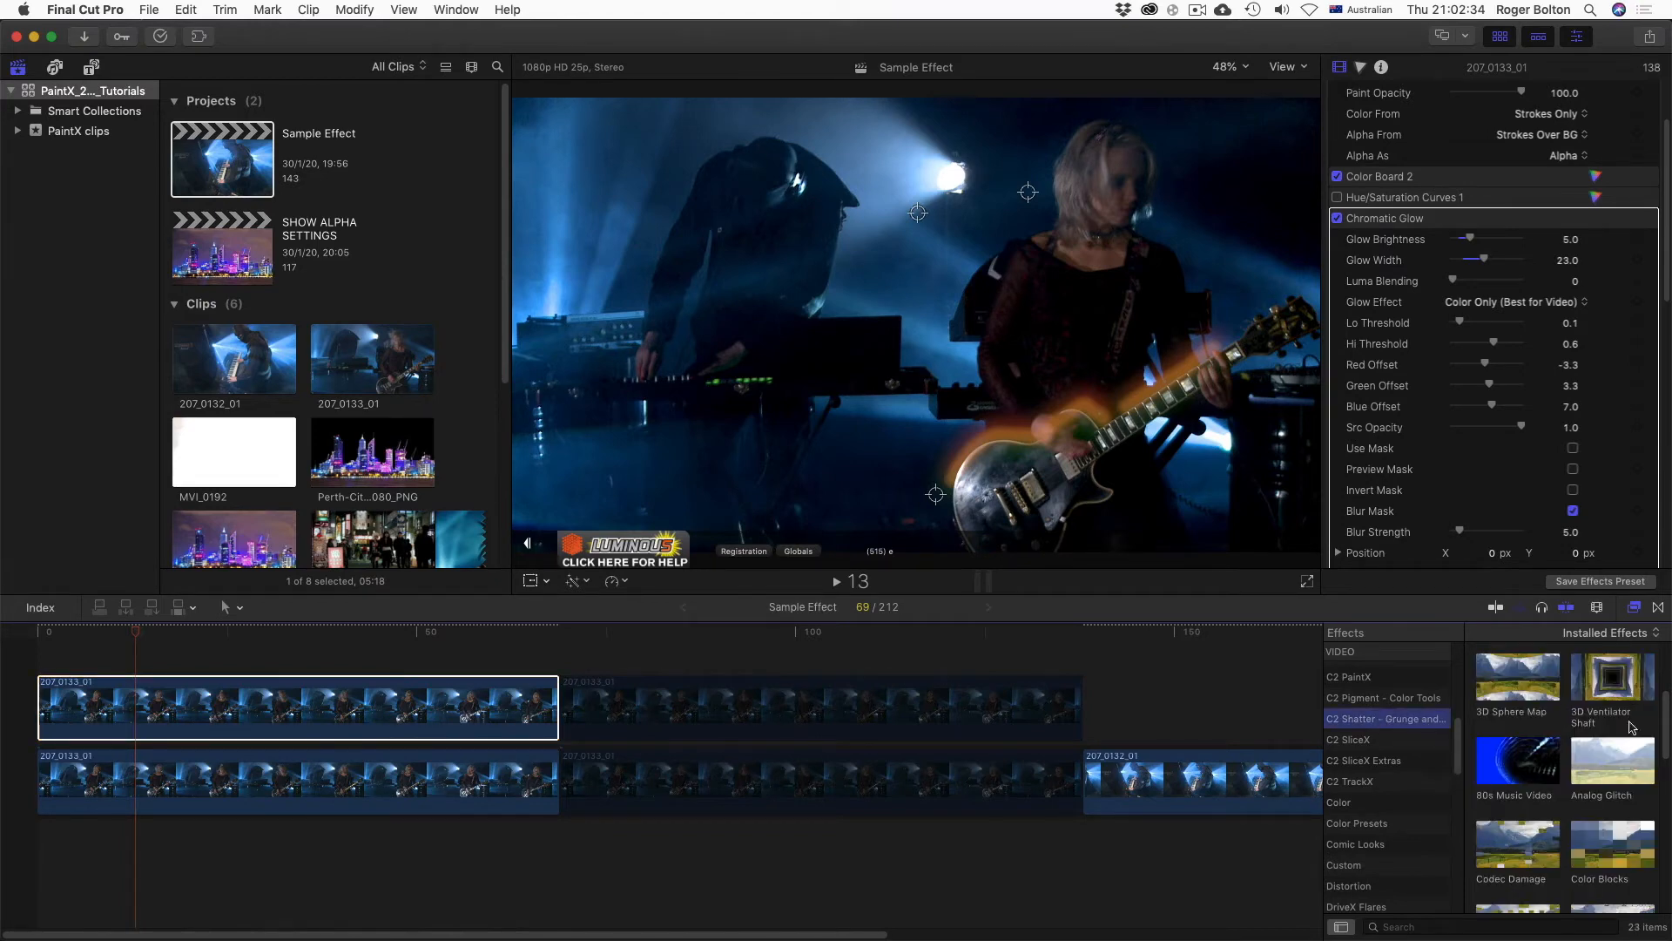
pyautogui.scroll(-2, 1619, 749)
pyautogui.scroll(-2, 1616, 776)
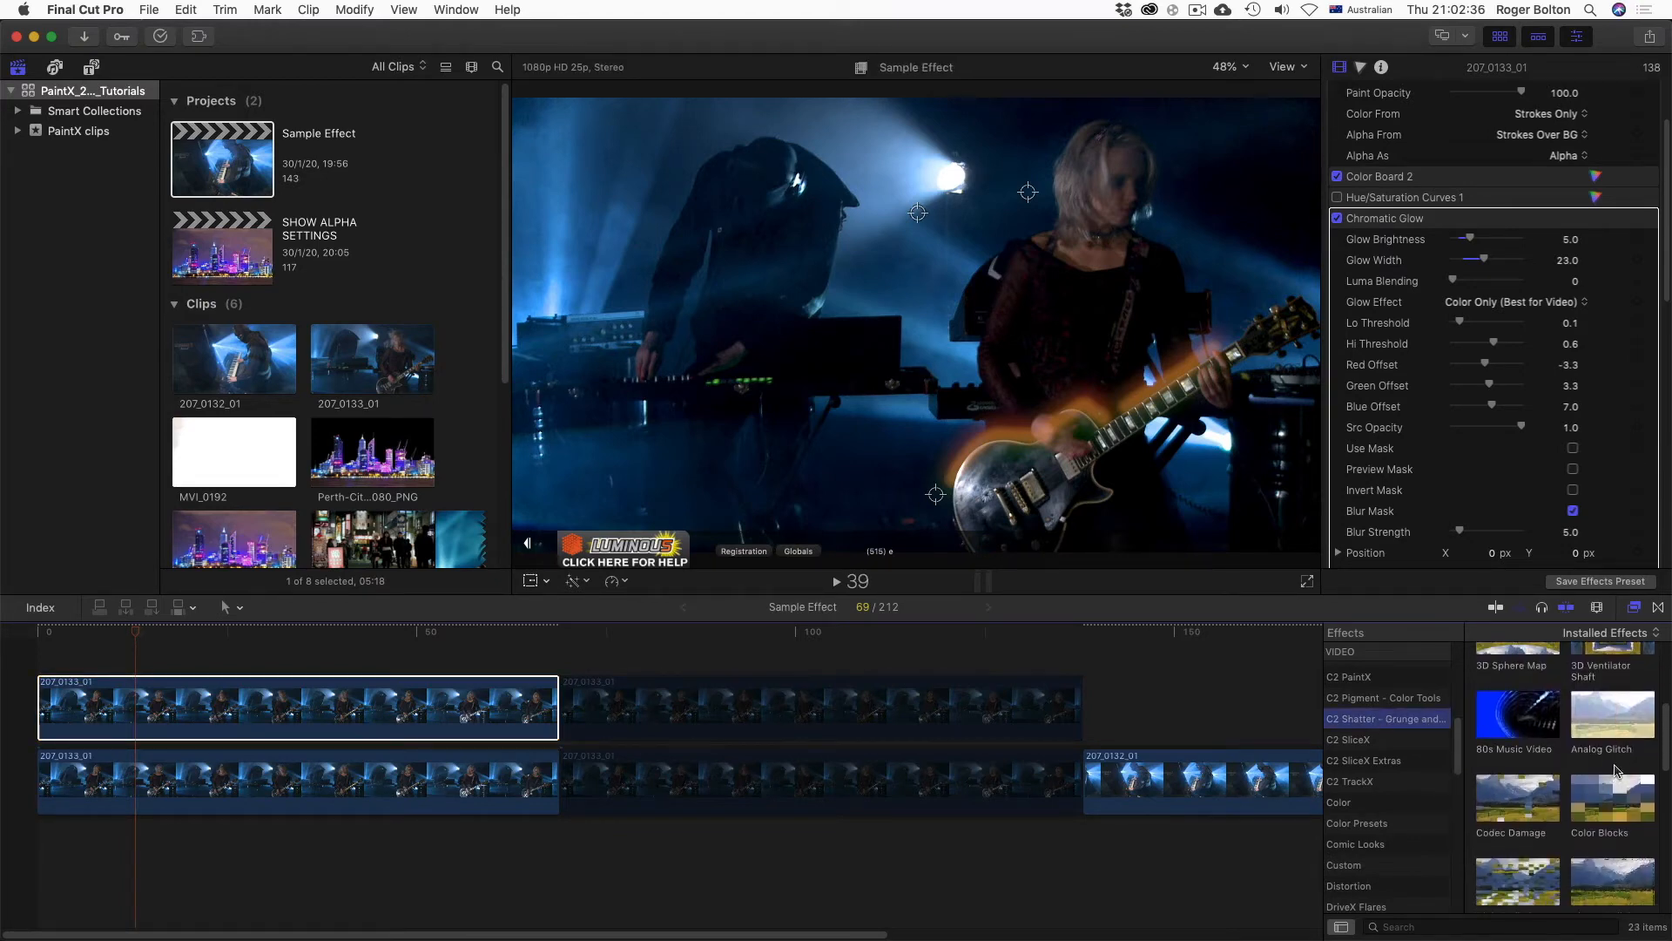
pyautogui.scroll(-3, 1517, 812)
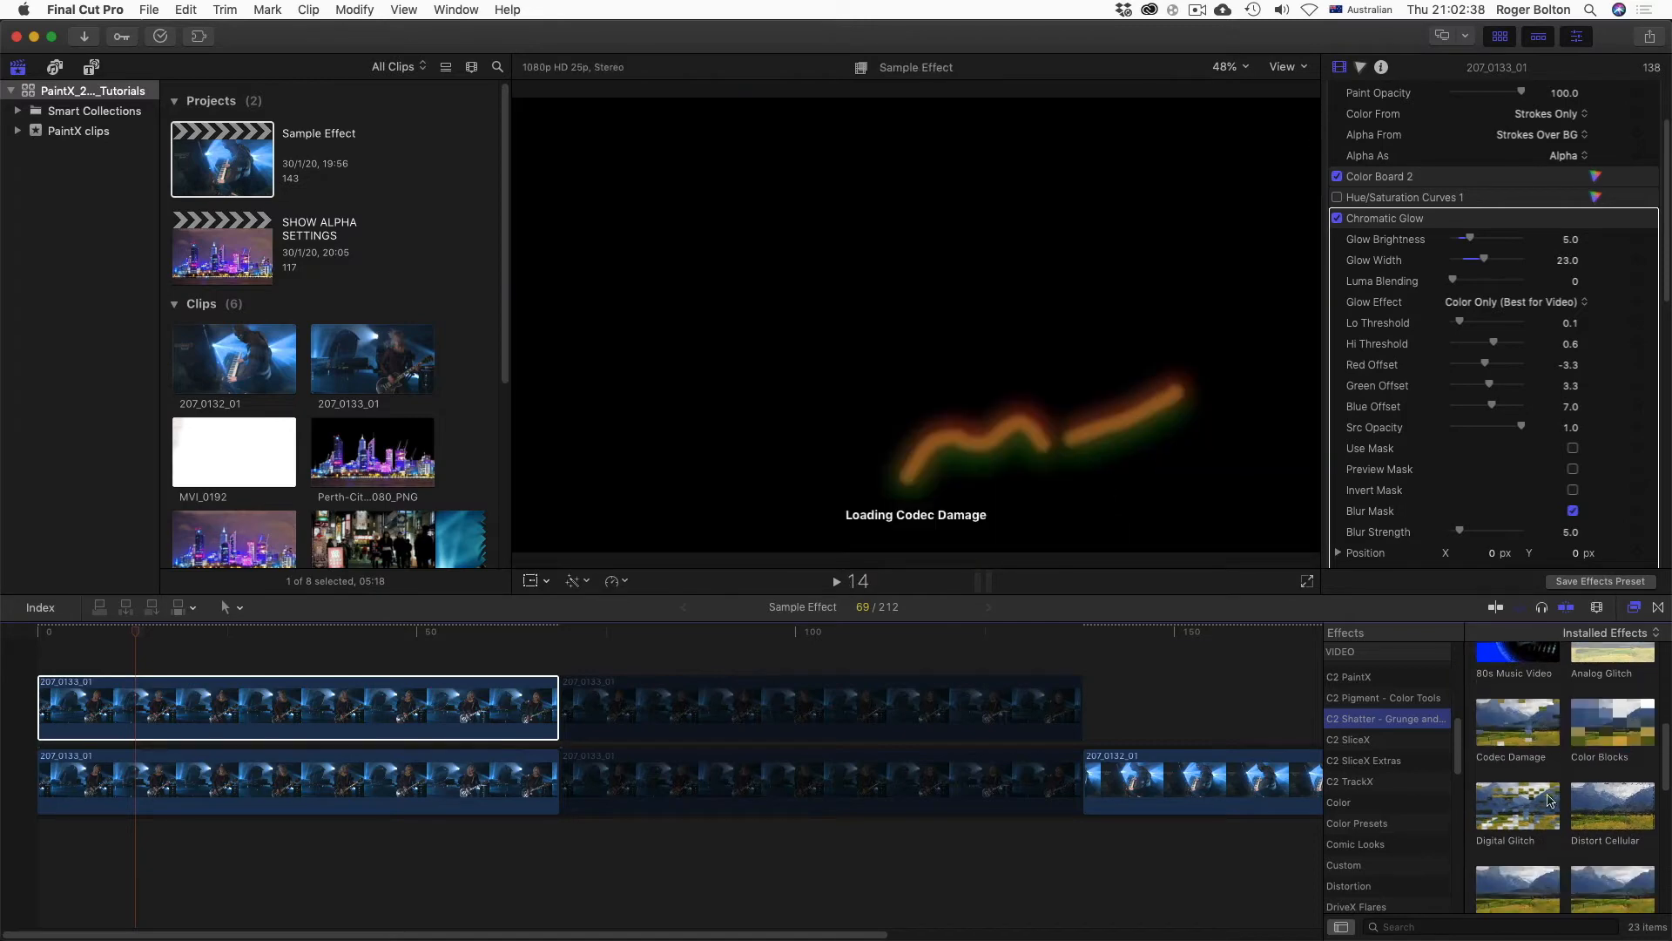
pyautogui.scroll(-6, 1564, 775)
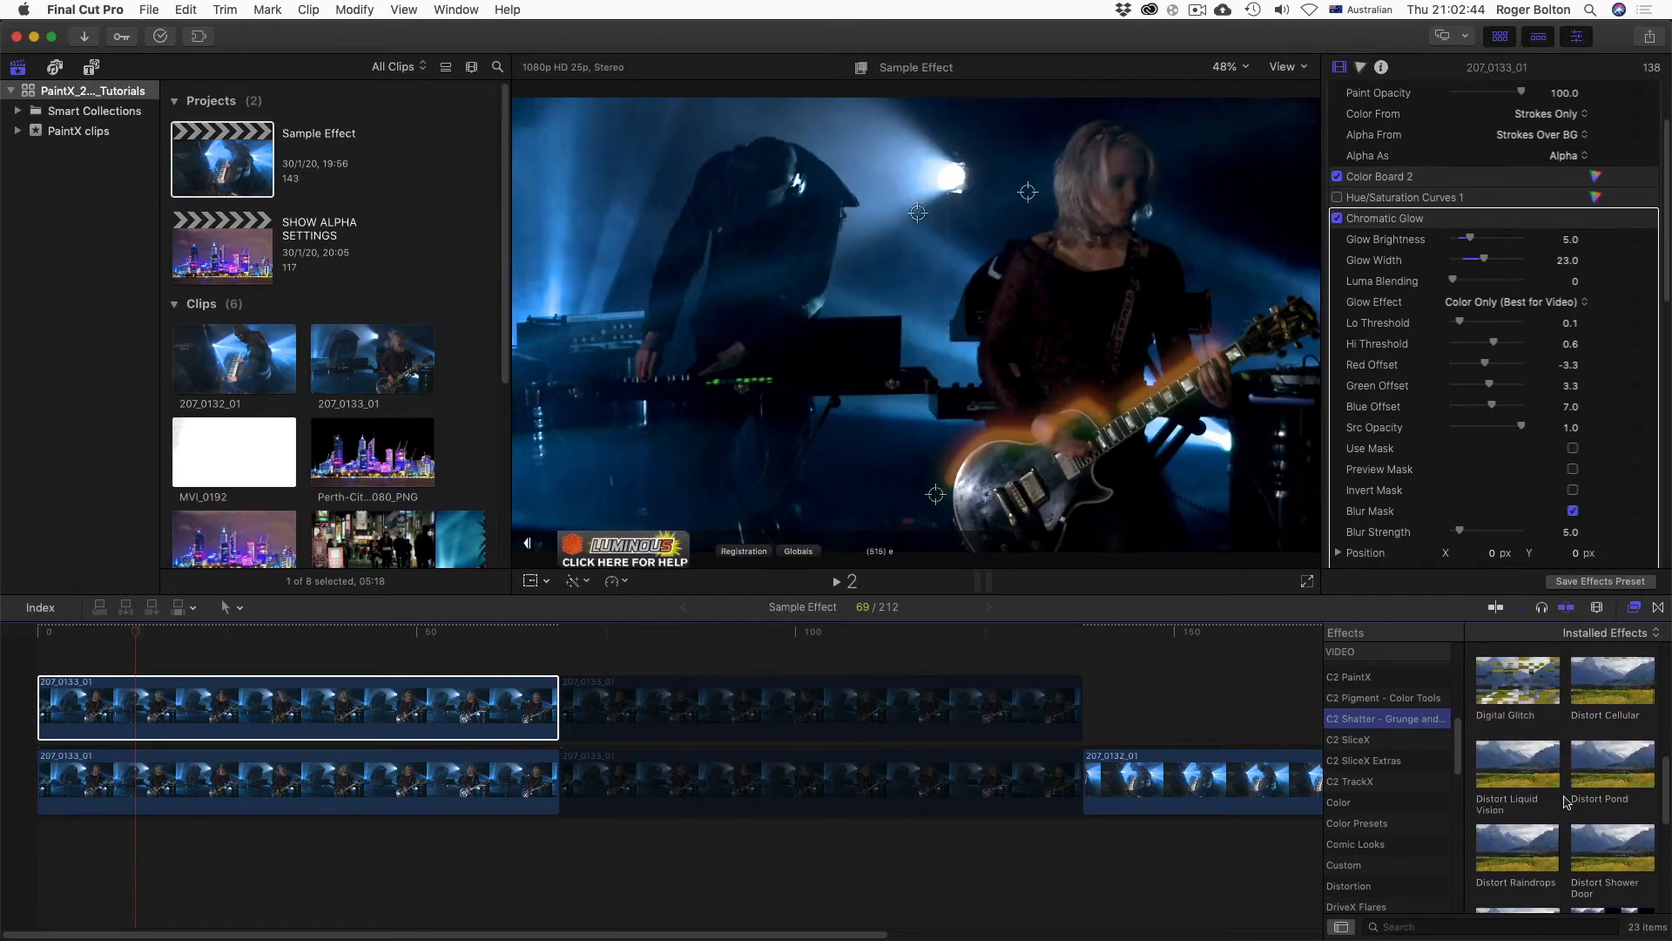
pyautogui.scroll(8, 1568, 801)
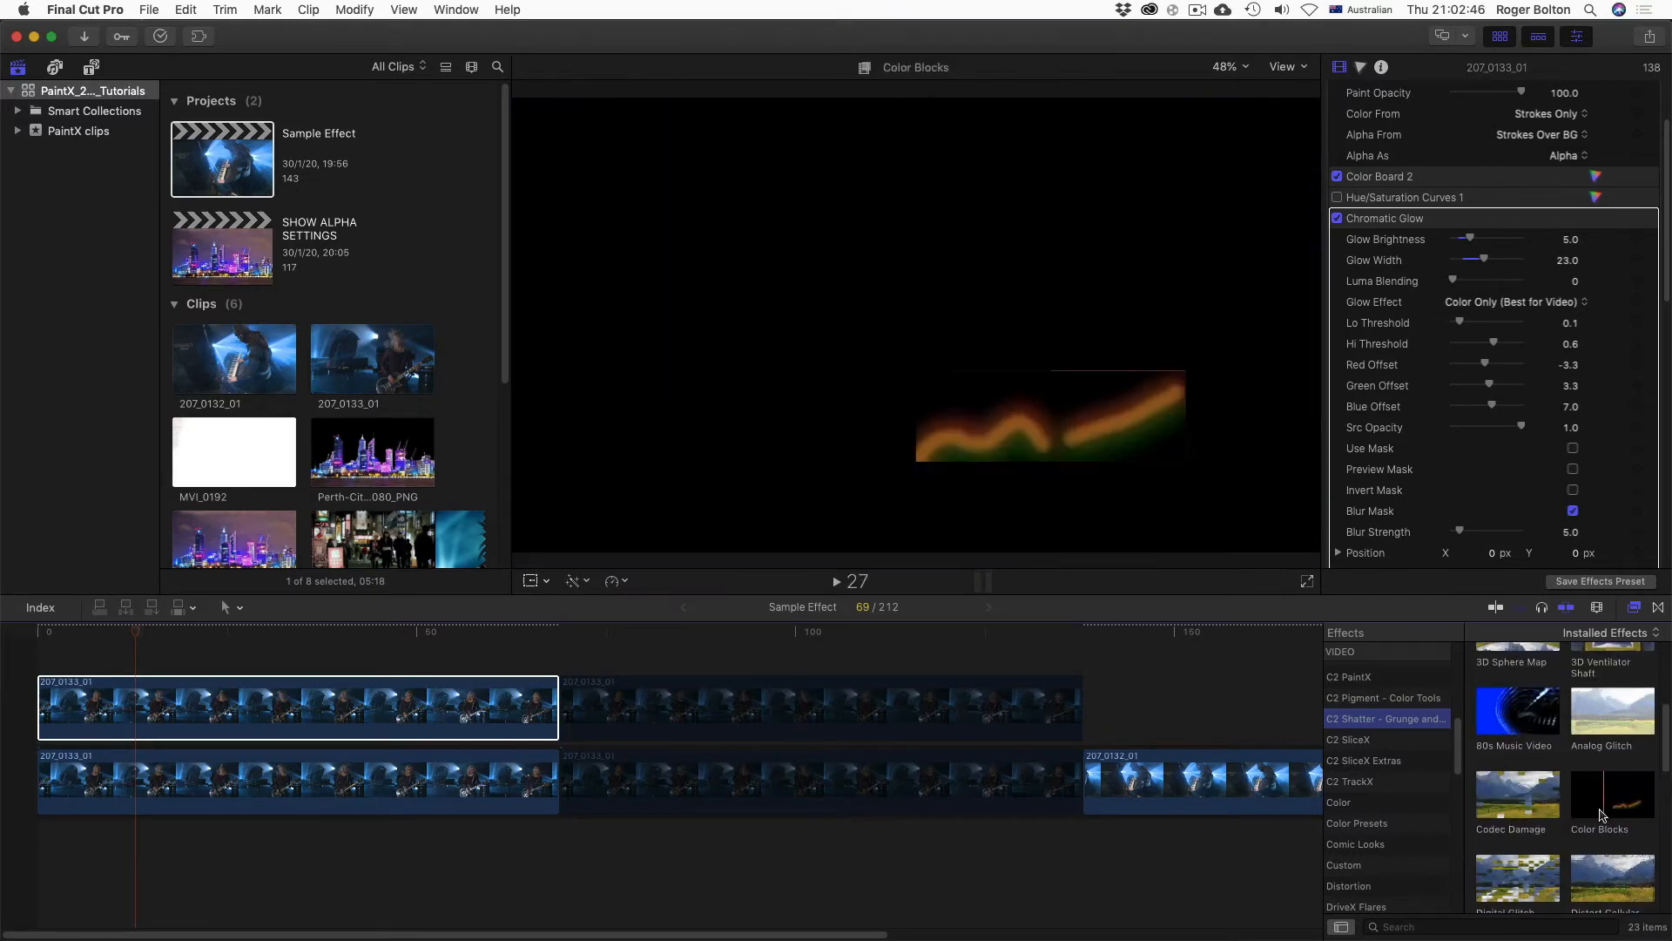
pyautogui.scroll(-2, 1570, 823)
pyautogui.moveTo(1524, 797); pyautogui.dragTo(340, 705)
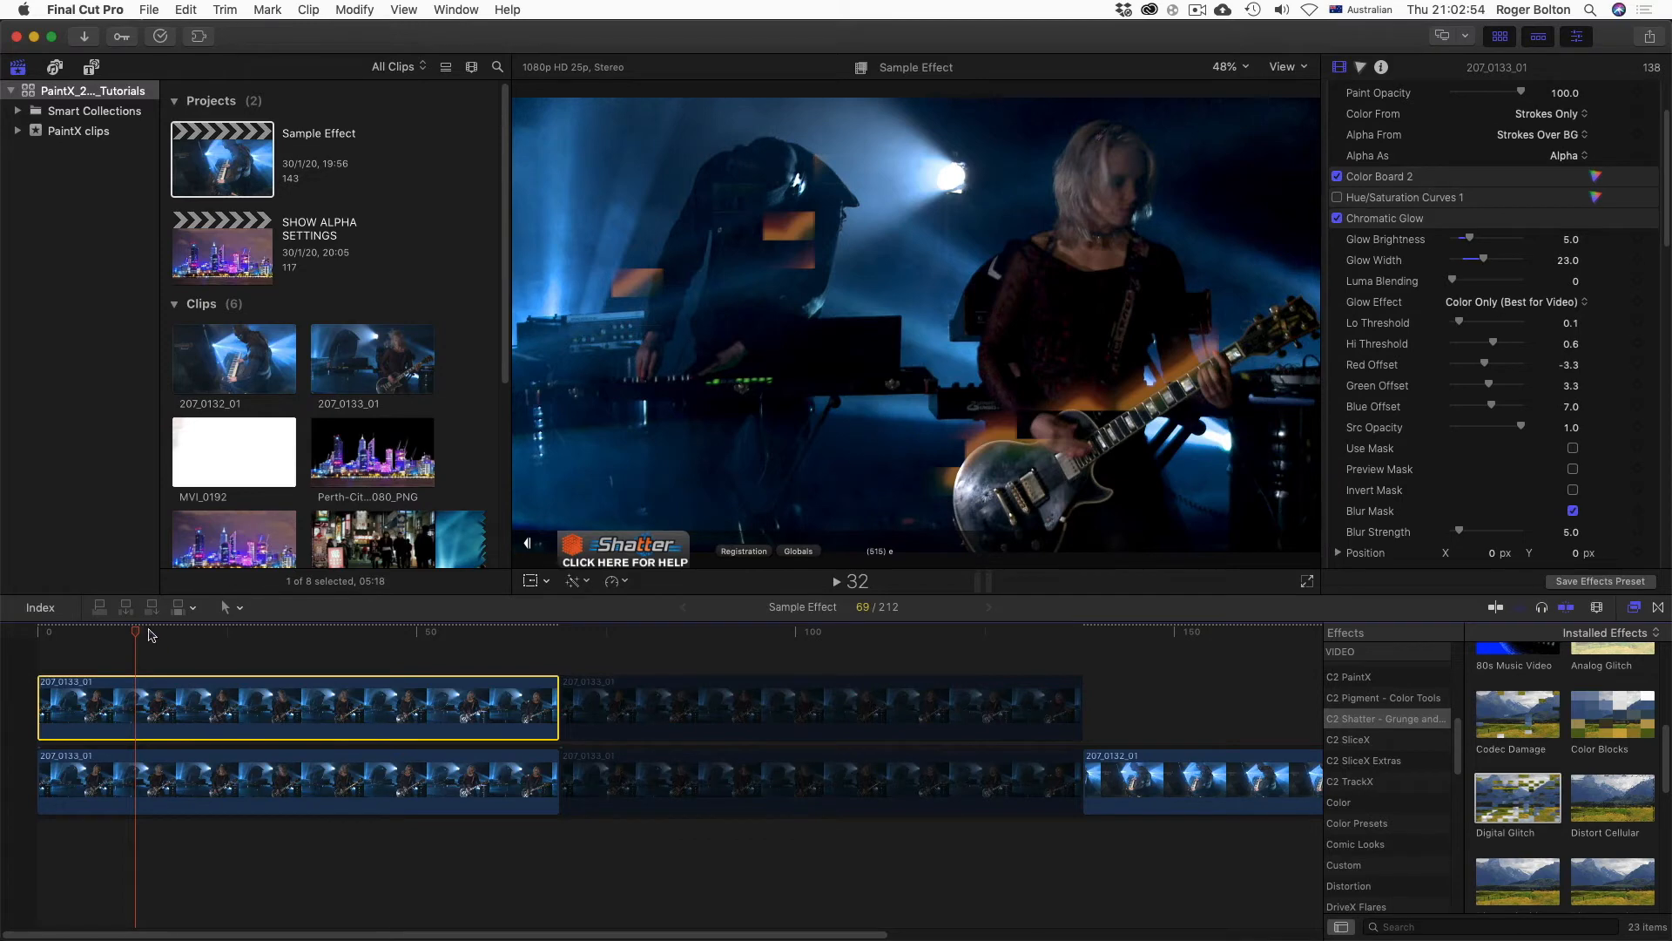
# Set Digital Glitch's Corruption Percentage to 0.16 and Master Glitch to 0.4, previewing around frame 24 and returning to the clip's start
pyautogui.moveTo(150, 634); pyautogui.dragTo(223, 639)
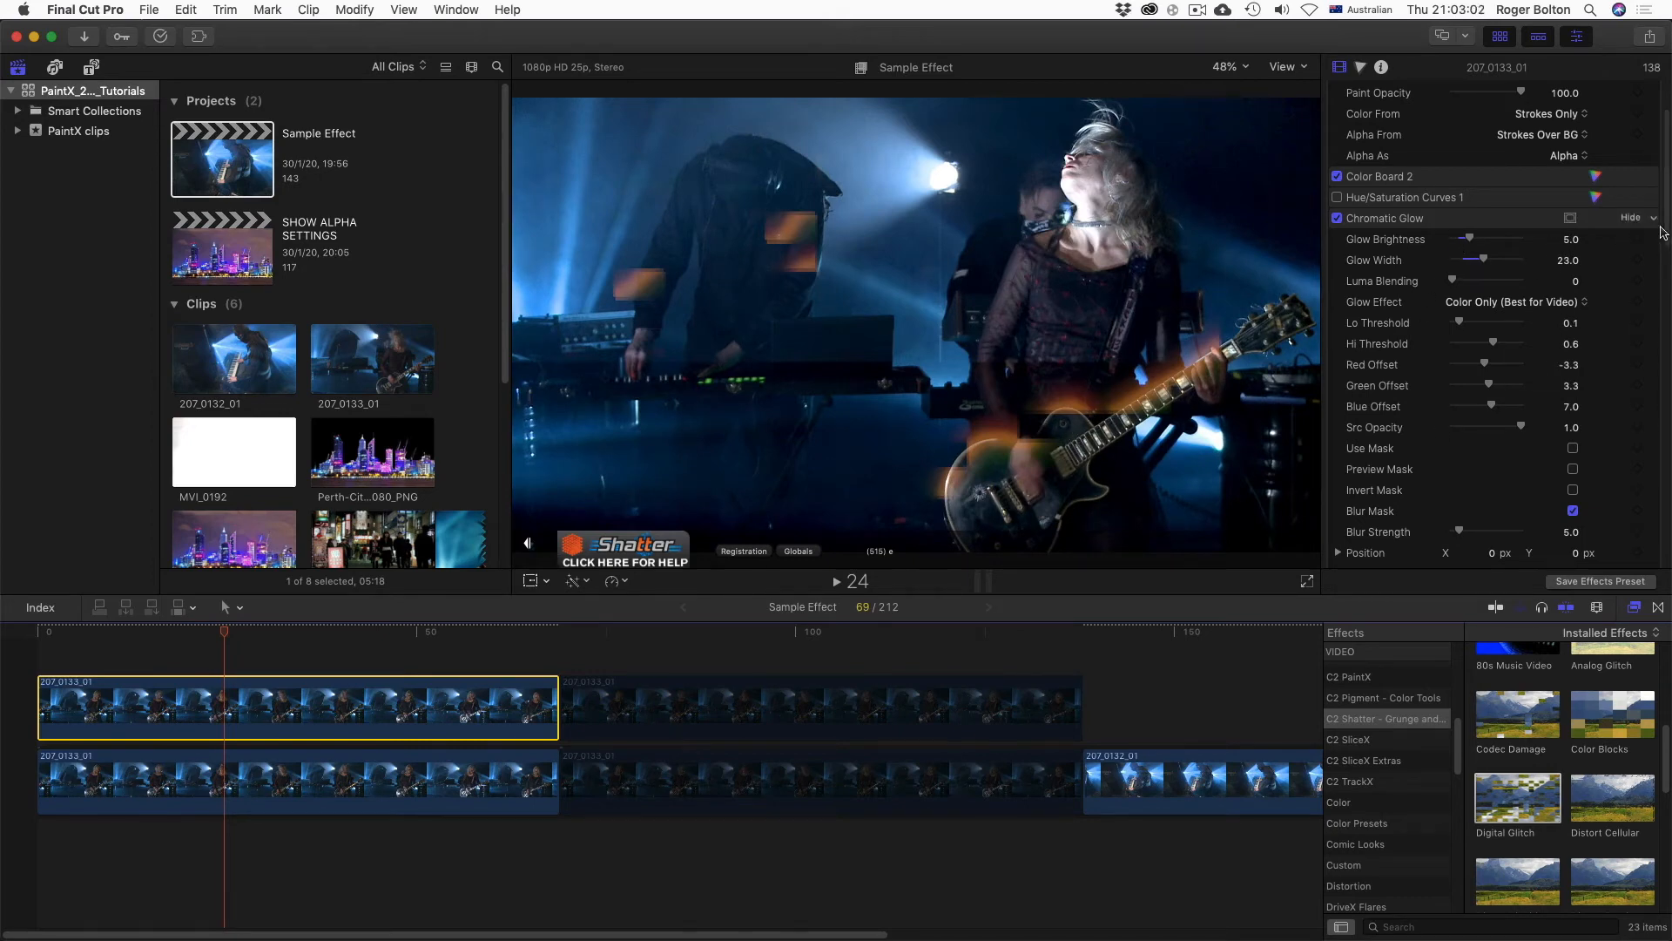
pyautogui.scroll(-10, 1495, 263)
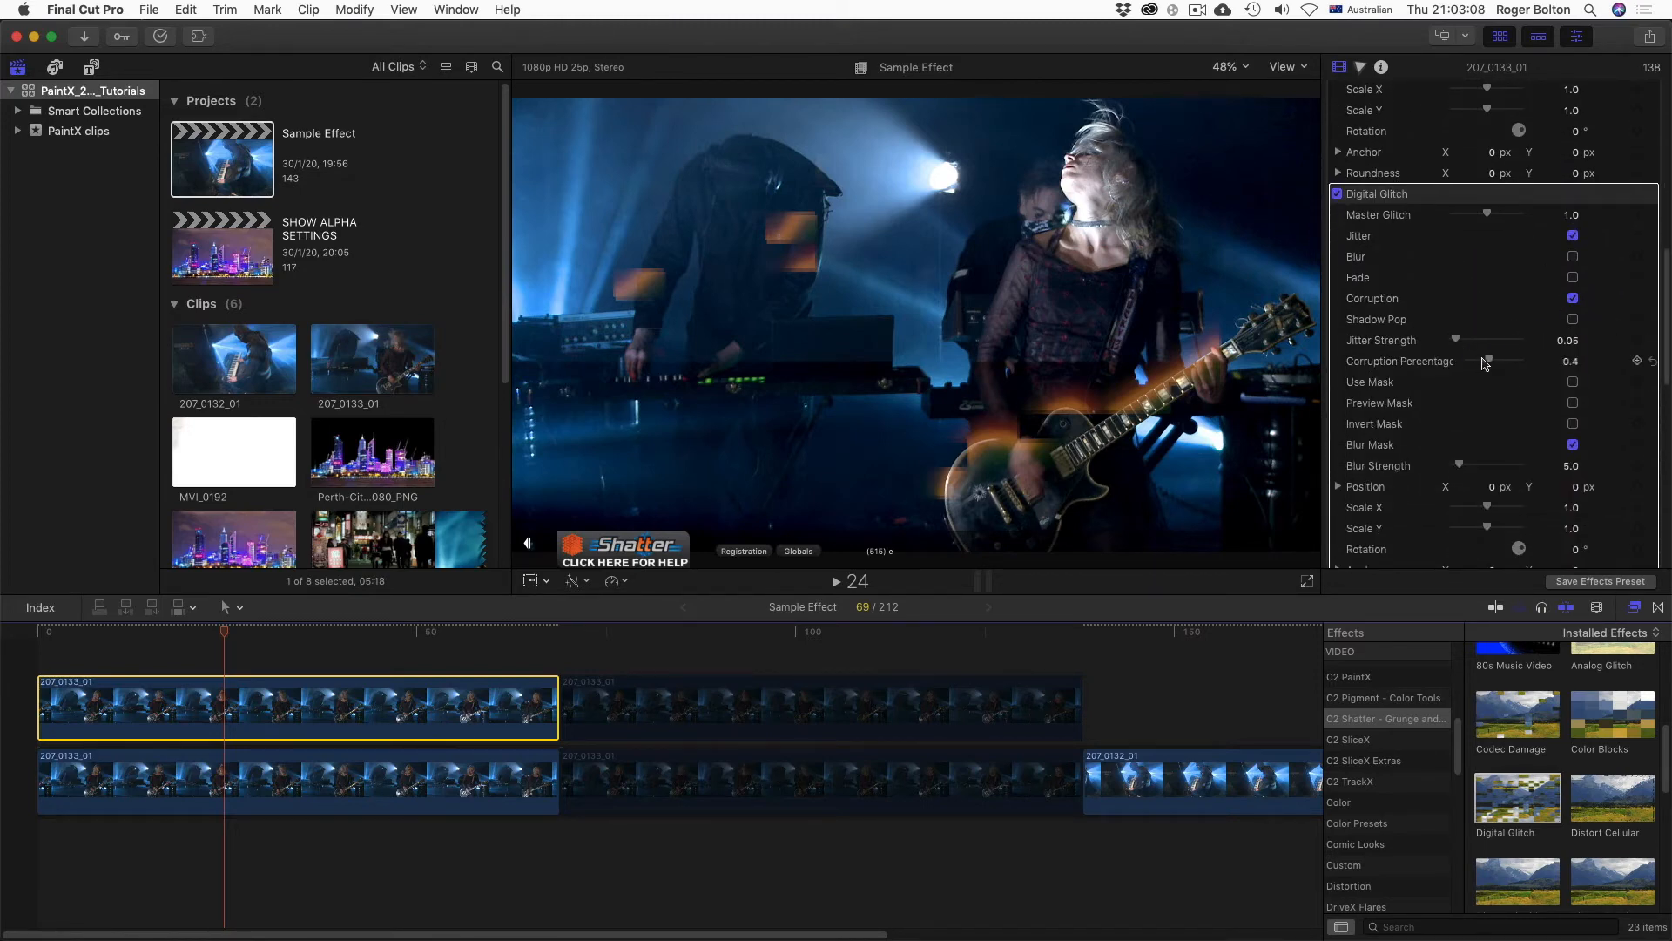
pyautogui.moveTo(1486, 362); pyautogui.dragTo(1484, 364)
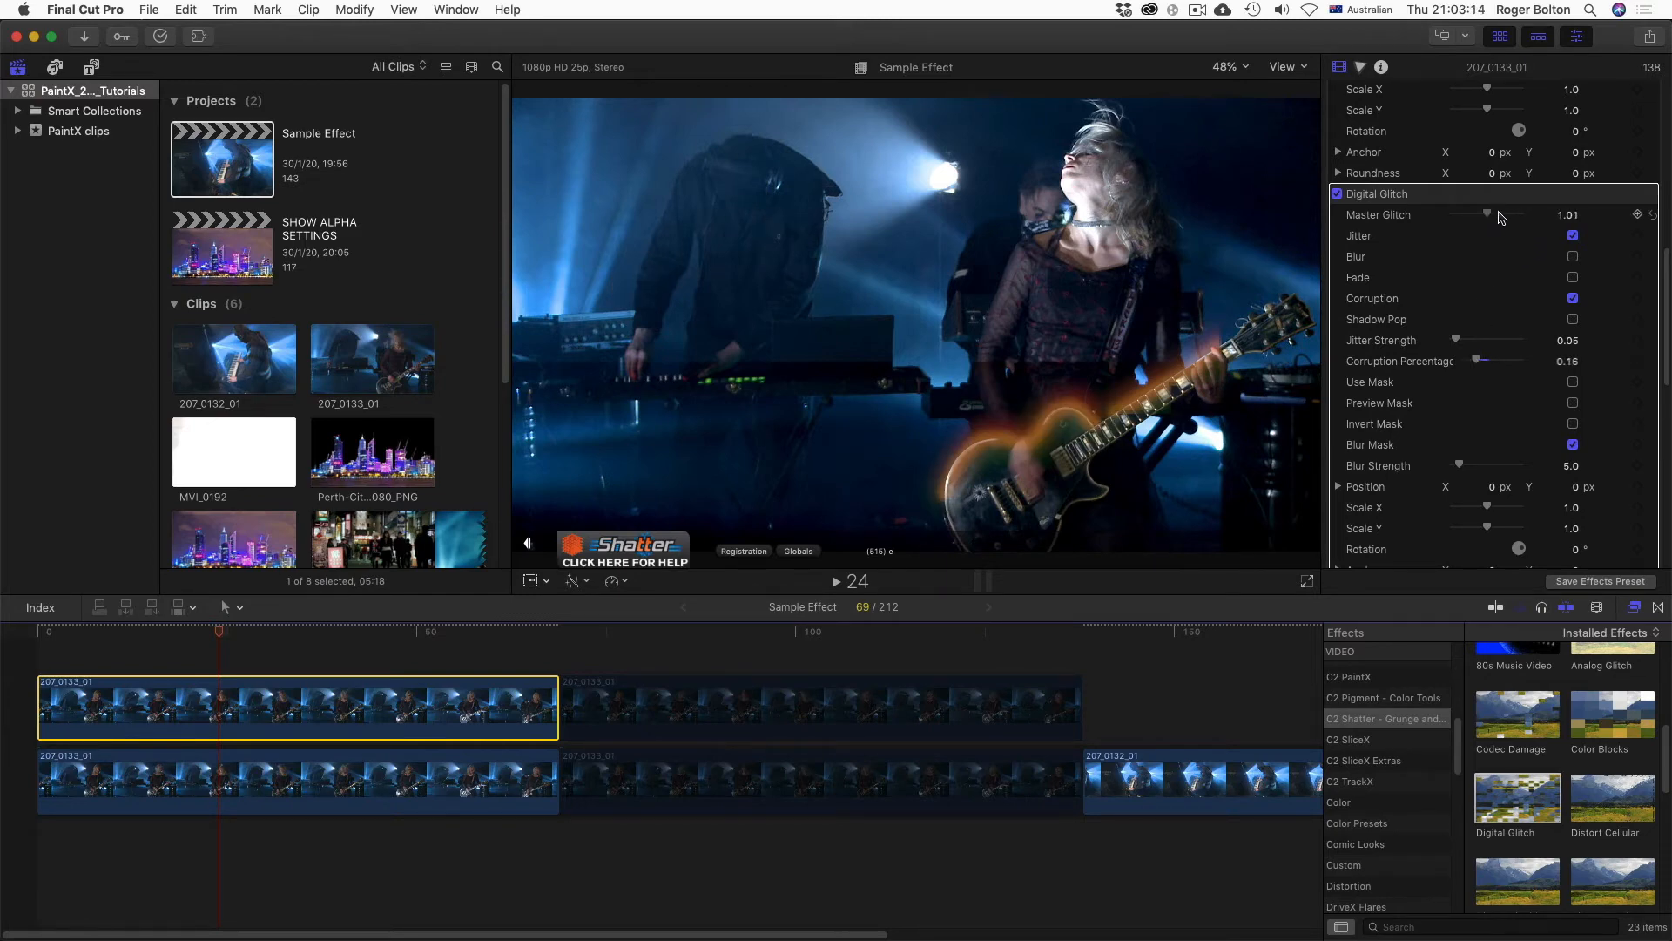
pyautogui.moveTo(1486, 215)
pyautogui.mouseDown()
pyautogui.moveTo(1452, 216)
pyautogui.moveTo(1491, 218)
pyautogui.moveTo(1465, 217)
pyautogui.mouseUp()
pyautogui.moveTo(201, 627); pyautogui.dragTo(47, 621)
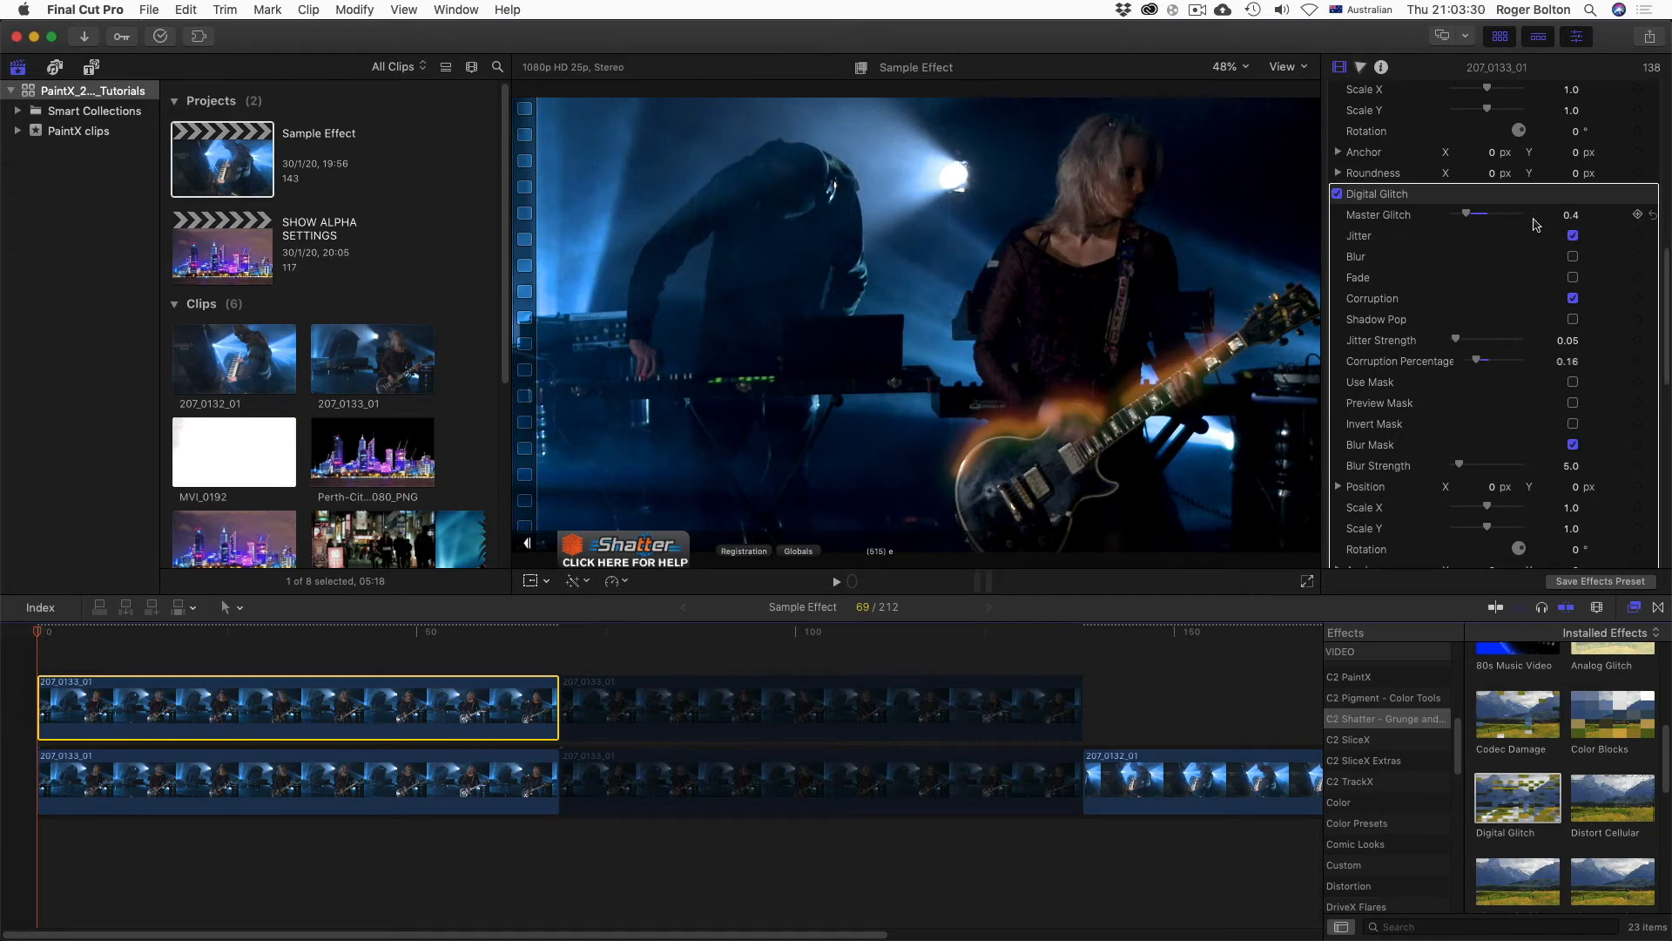
# Keyframe Digital Glitch's Master Glitch on the upper clip at 0.4 at the start, 0.73 at about frame 8 and 0.95 at about frame 20
pyautogui.click(1639, 215)
pyautogui.click(106, 633)
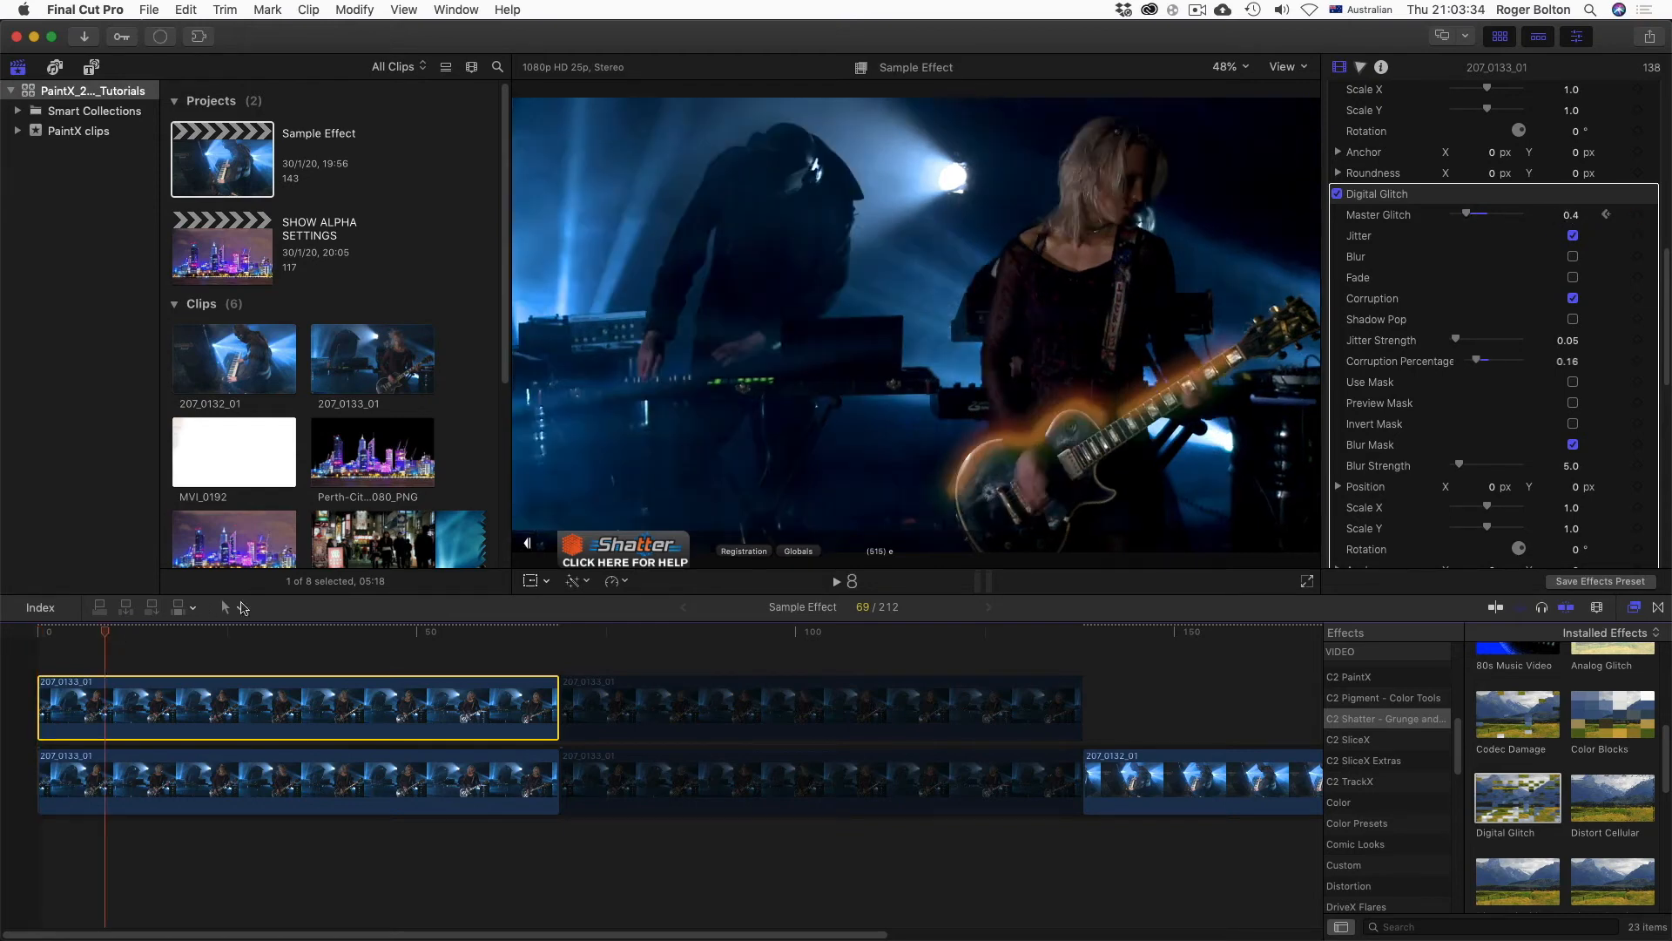
pyautogui.moveTo(1470, 218); pyautogui.dragTo(1491, 217)
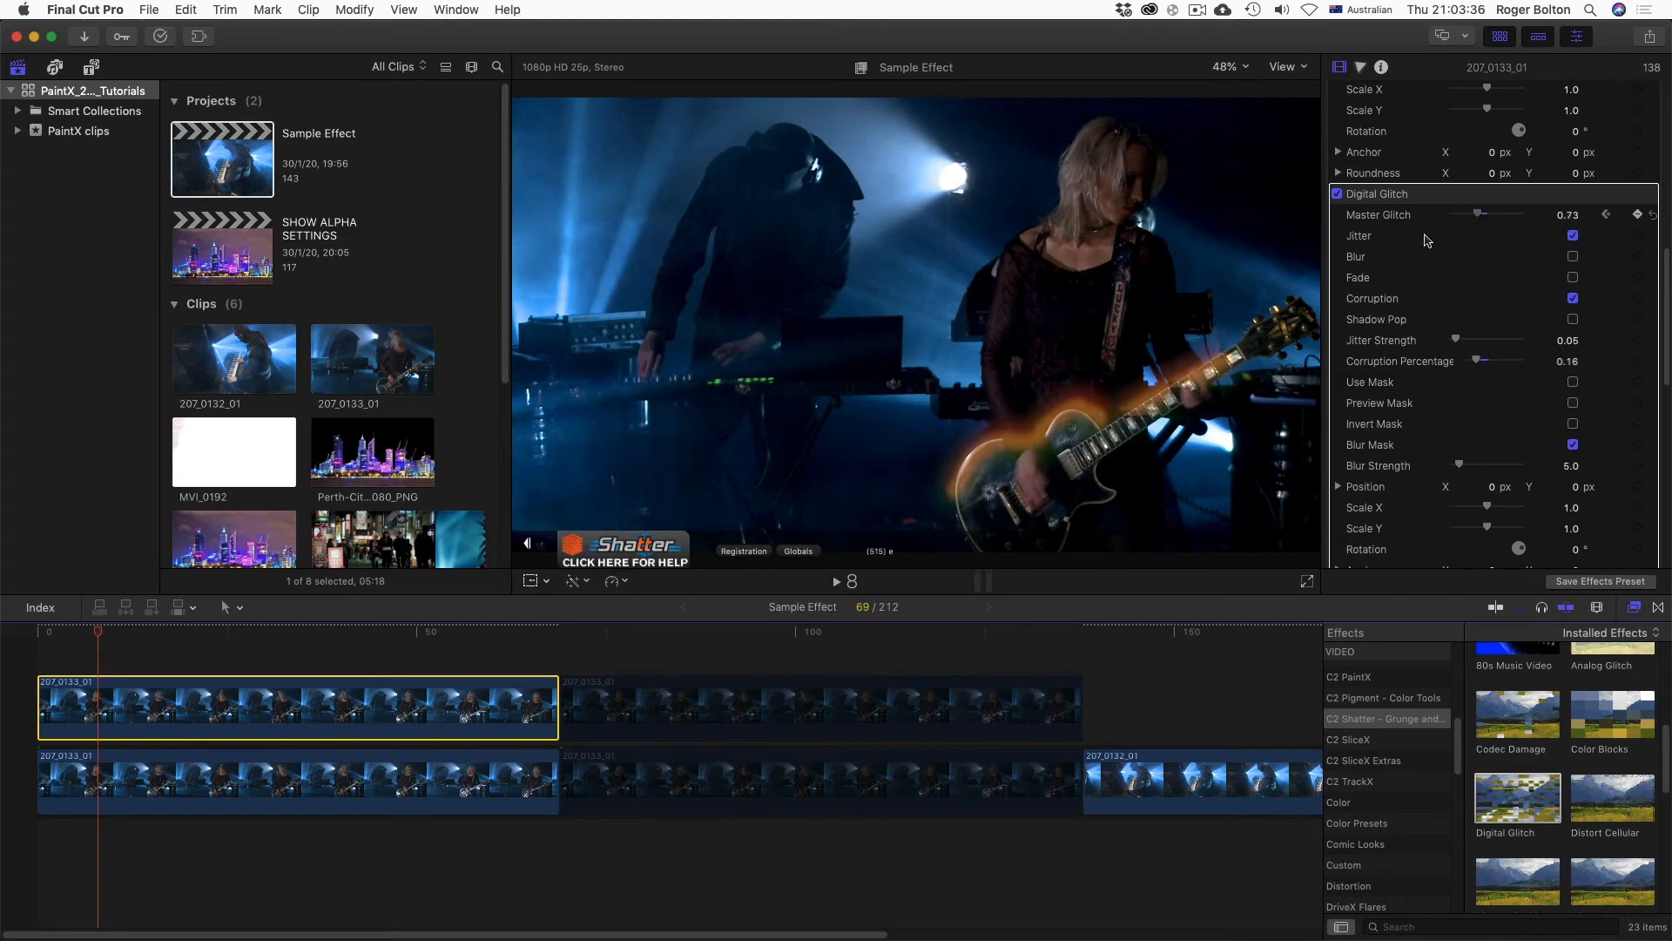
pyautogui.click(190, 633)
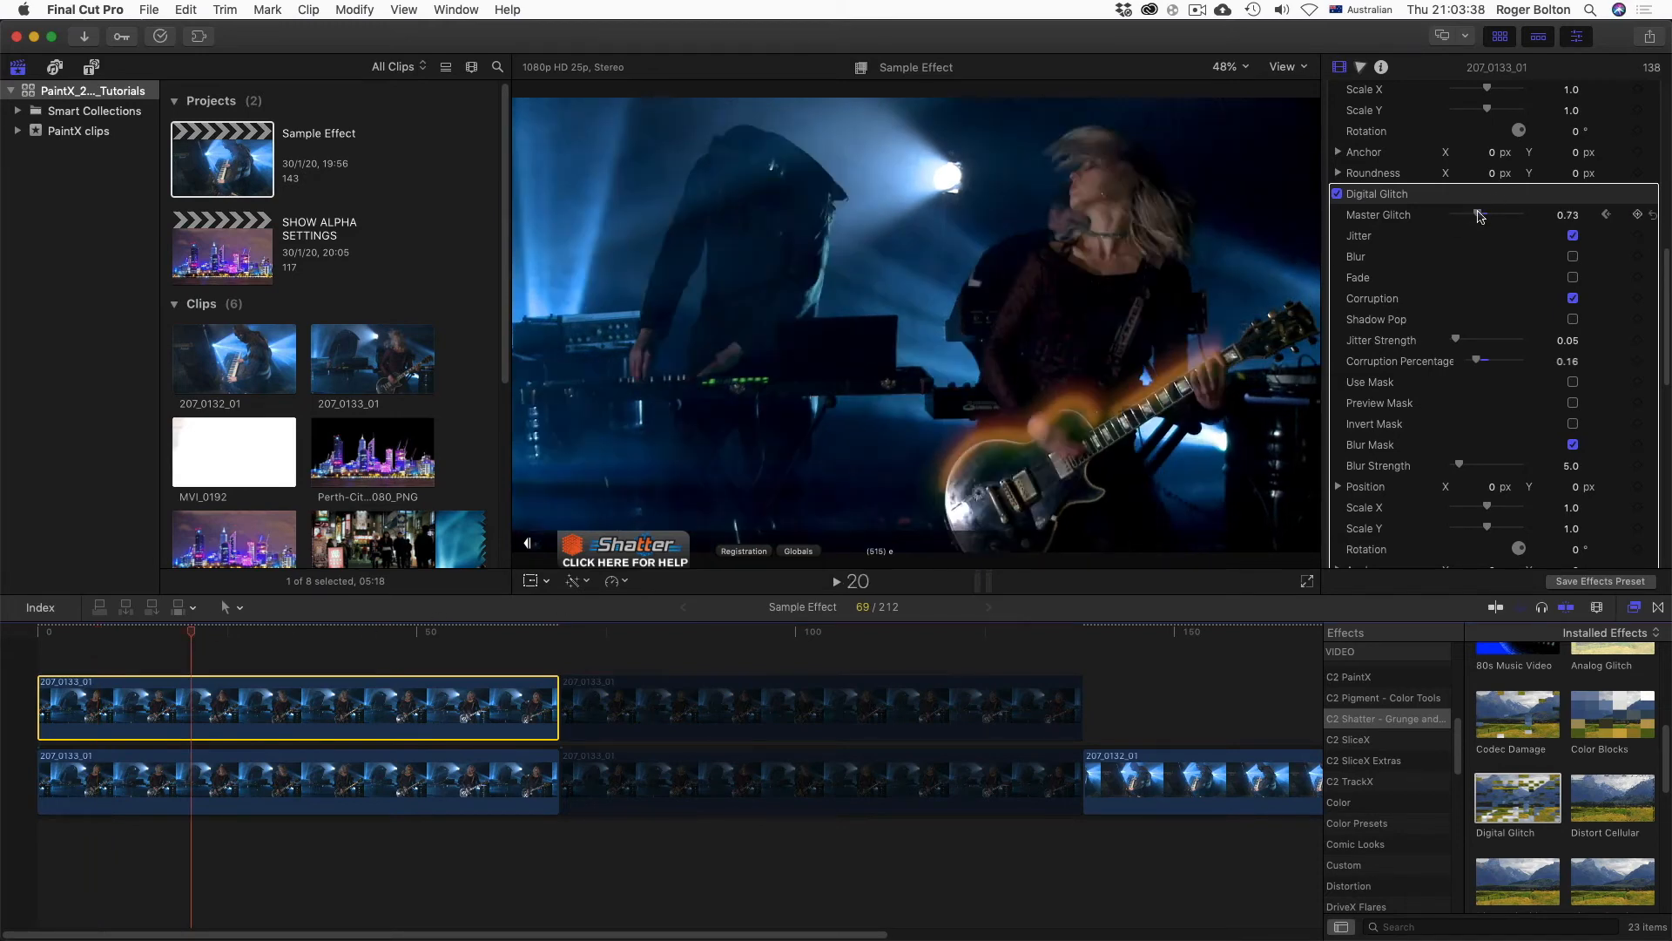
pyautogui.click(305, 633)
pyautogui.scroll(-3, 1541, 414)
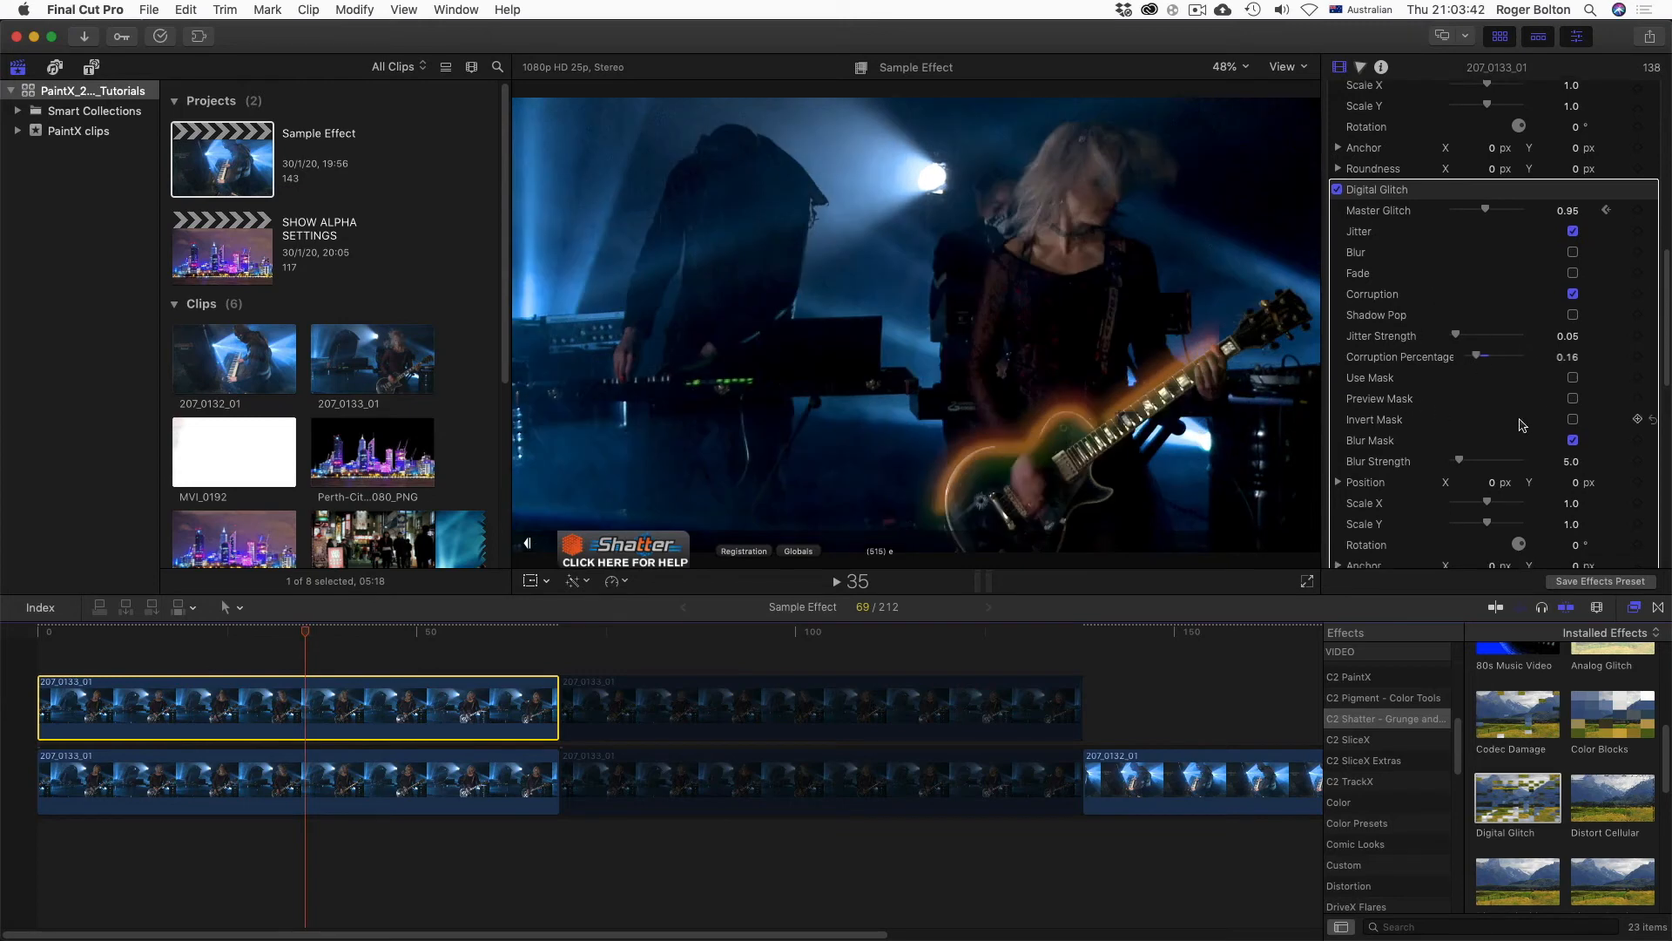
pyautogui.scroll(2, 1495, 431)
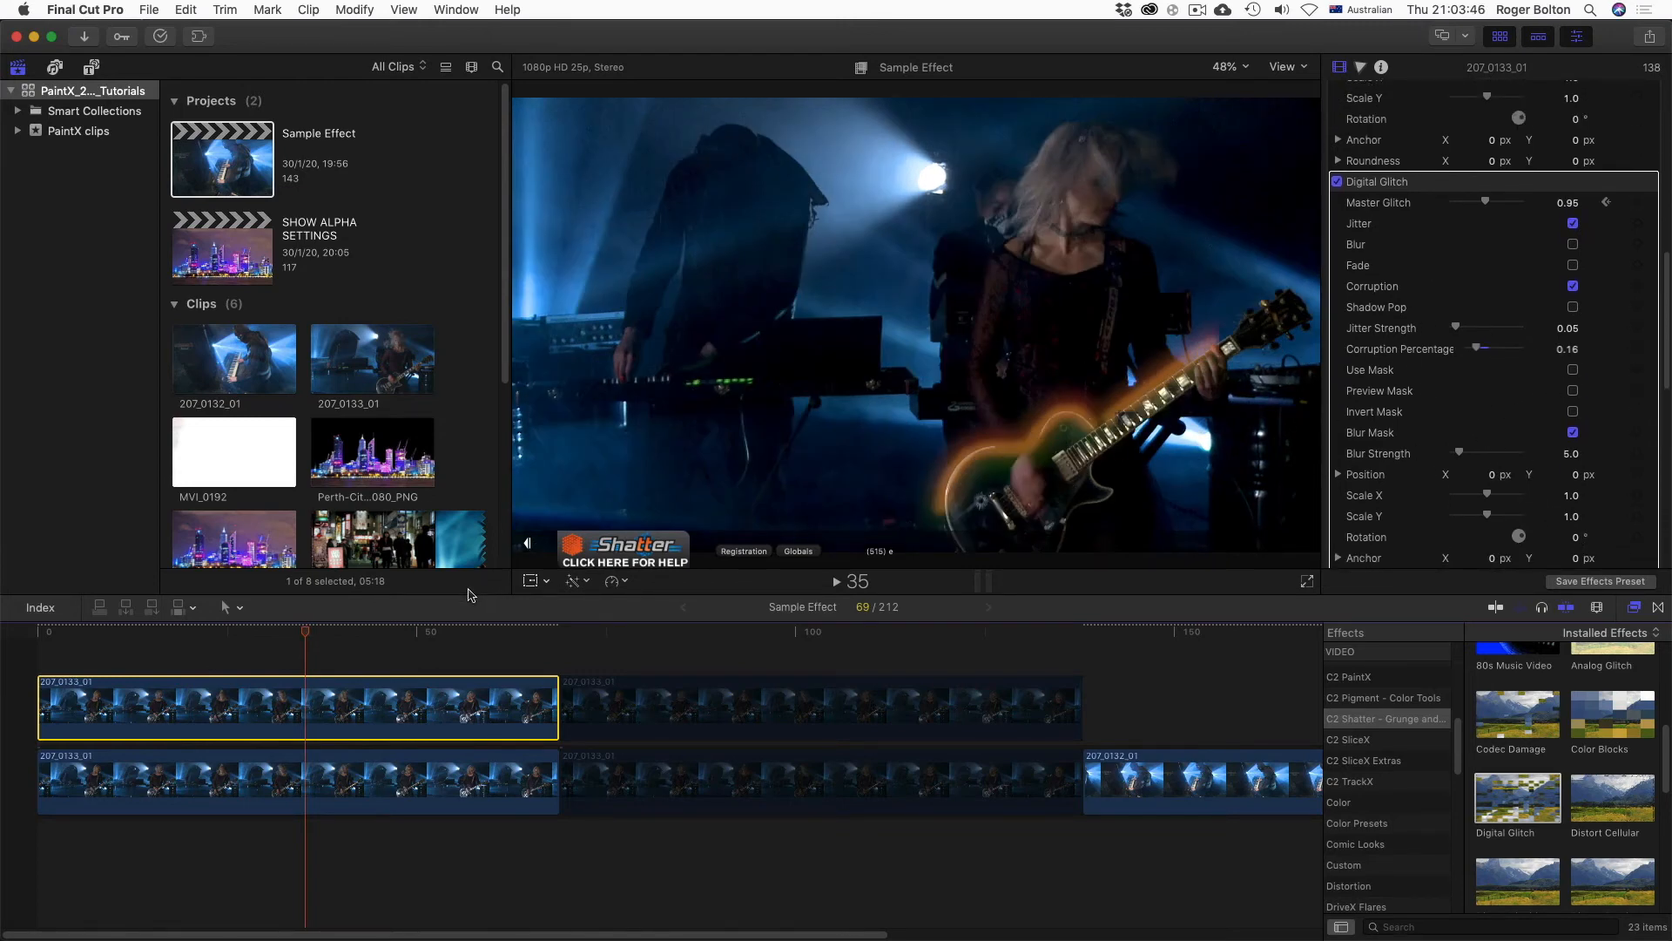
# At frame 47, toggle the upper 207_0133_01 clip off and back on, and disable the lower clip beneath it to isolate the glowing outline
pyautogui.moveTo(348, 629); pyautogui.dragTo(397, 633)
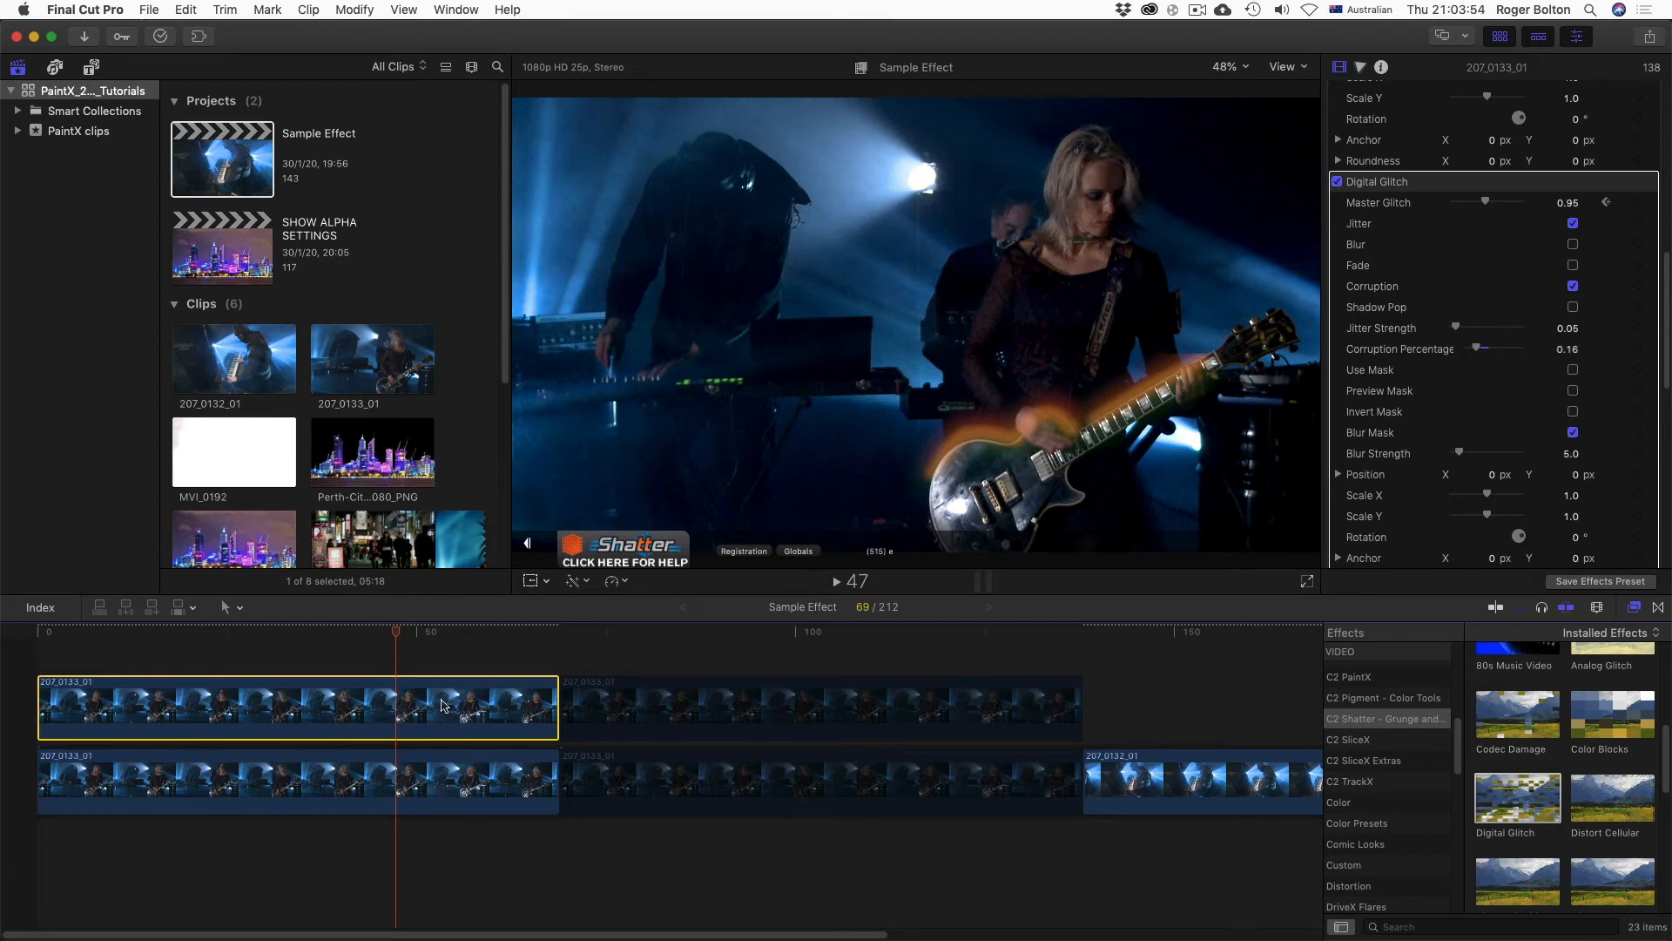
pyautogui.press('v')
pyautogui.press('v')
pyautogui.click(444, 777)
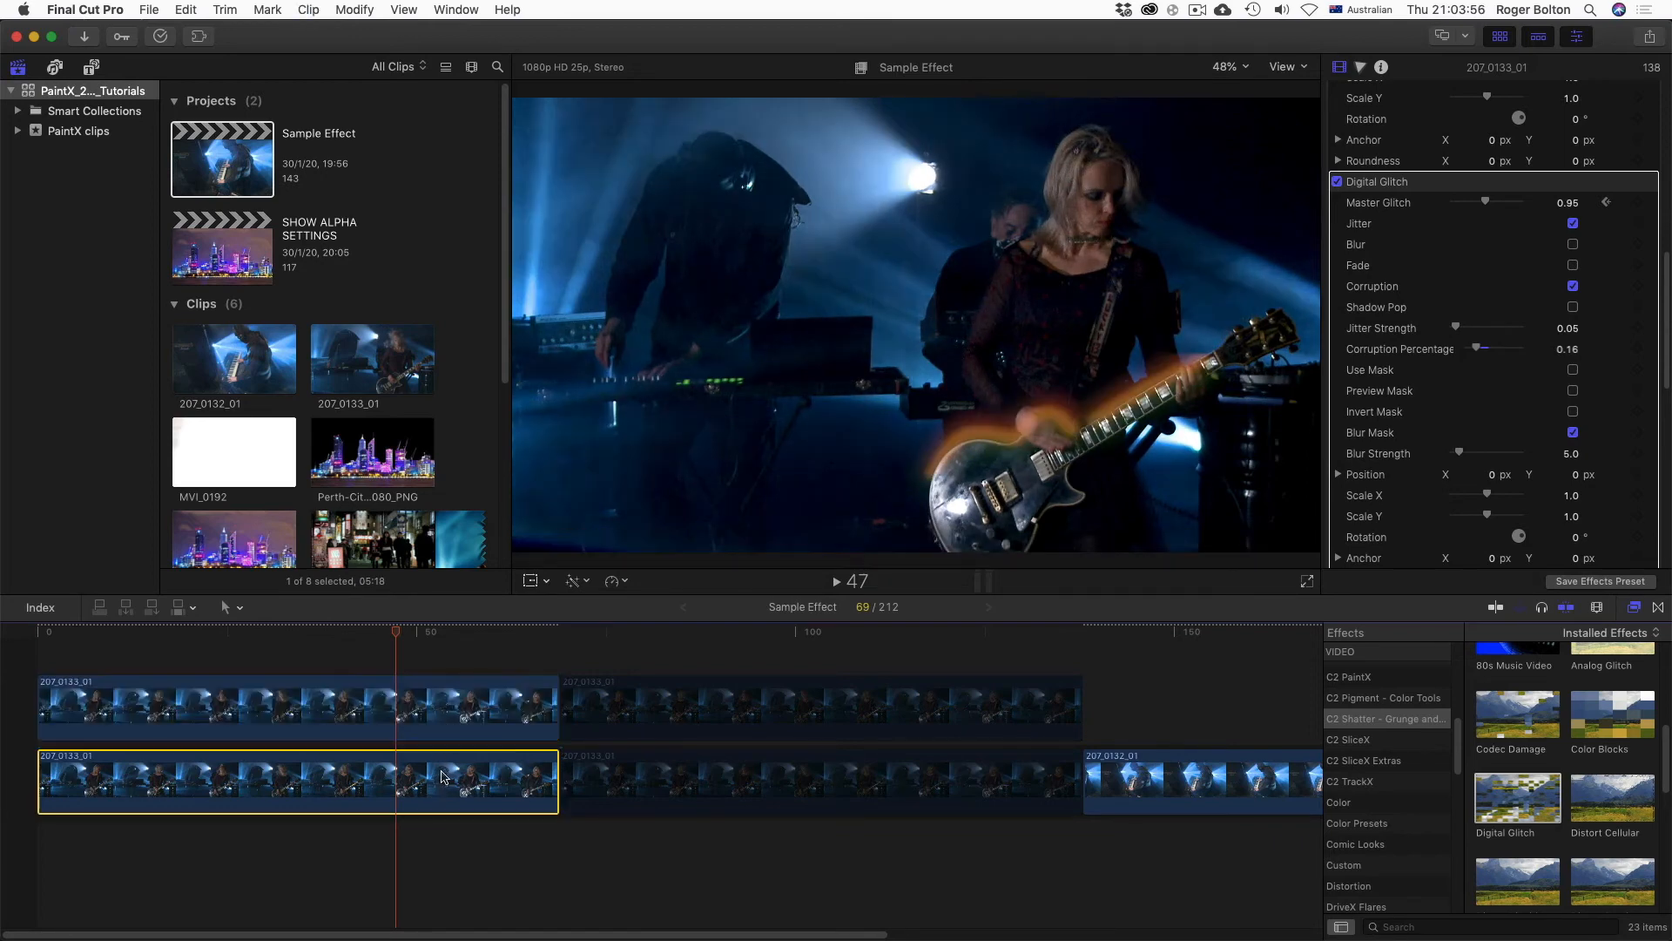
pyautogui.press('v')
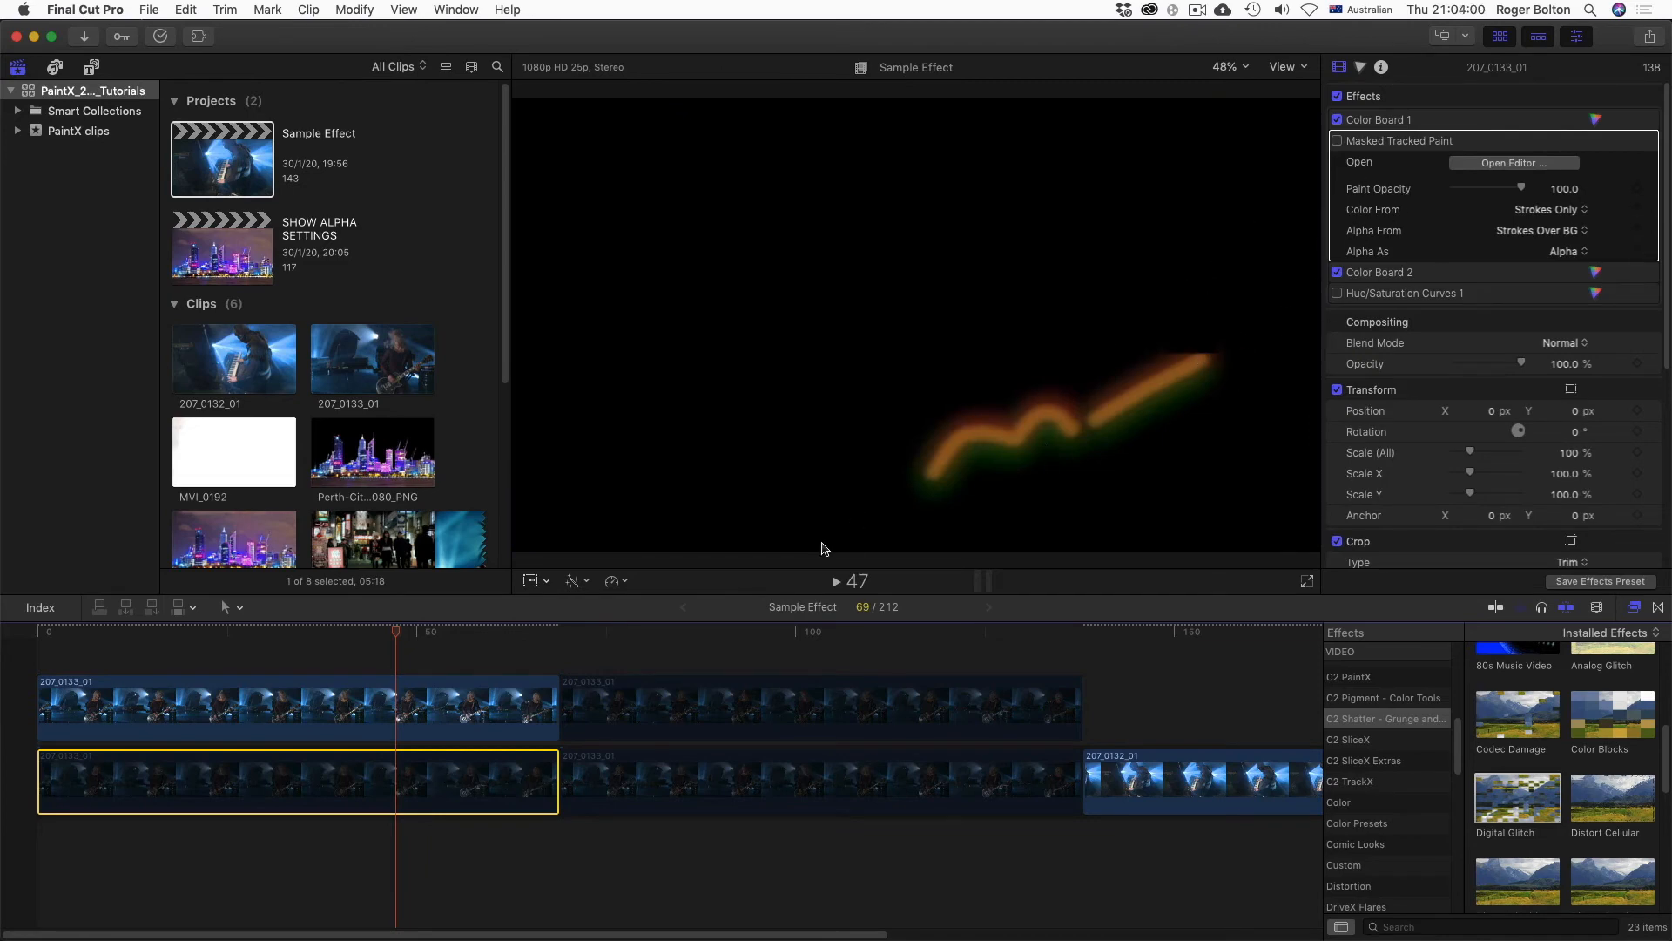
pyautogui.click(432, 714)
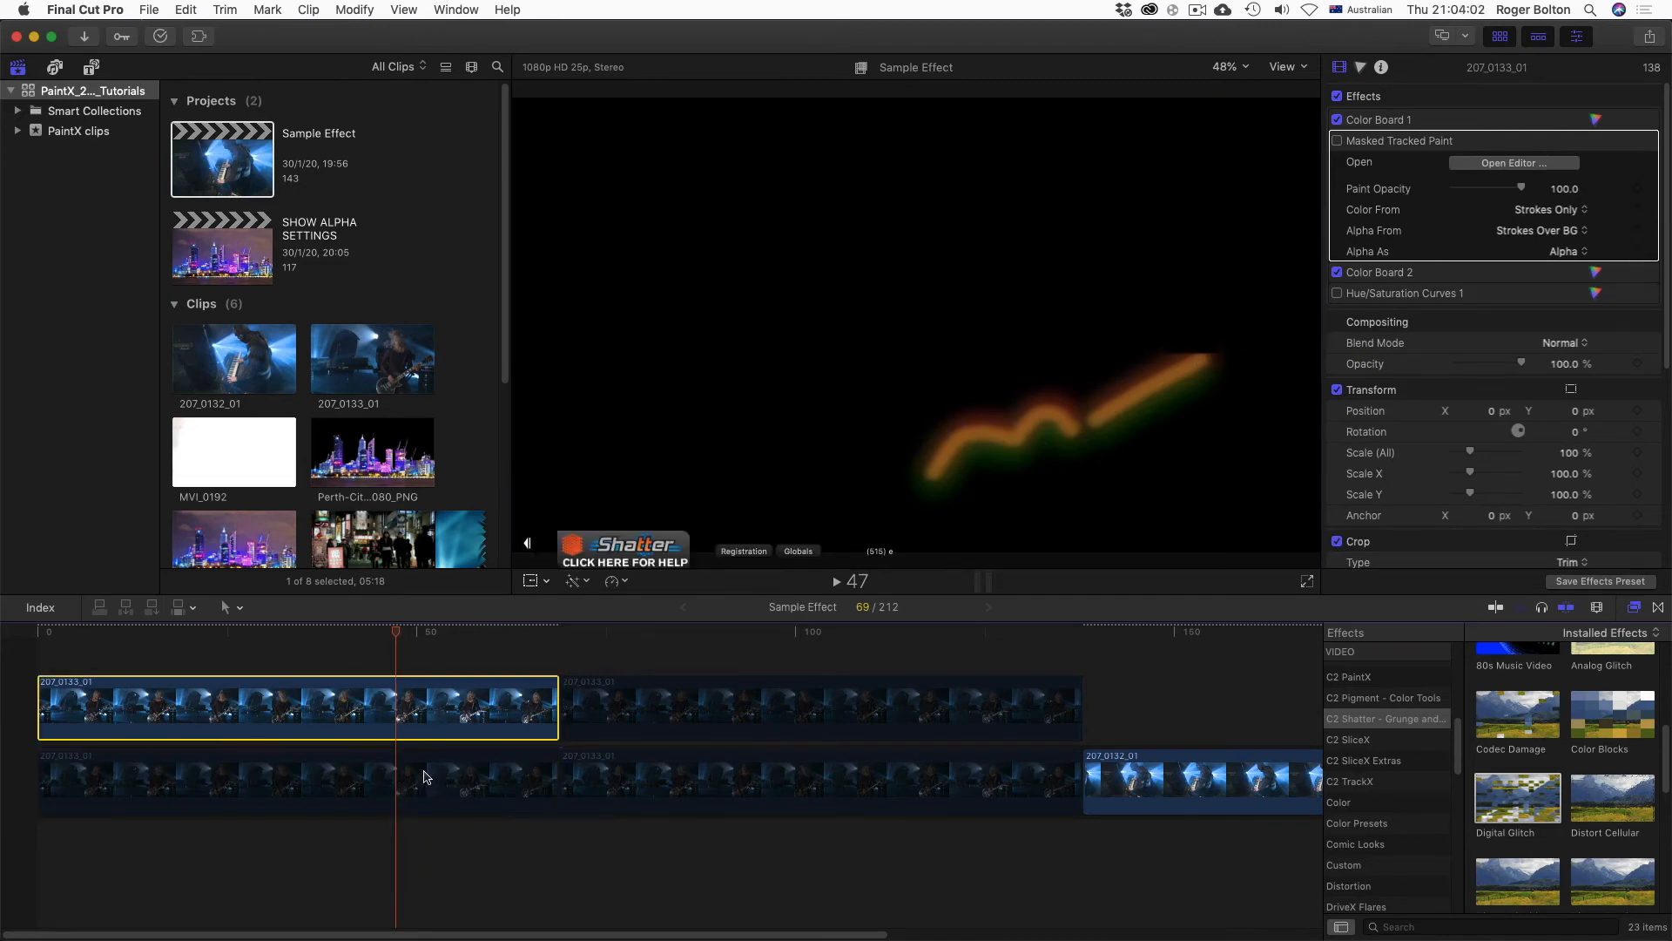
pyautogui.click(464, 789)
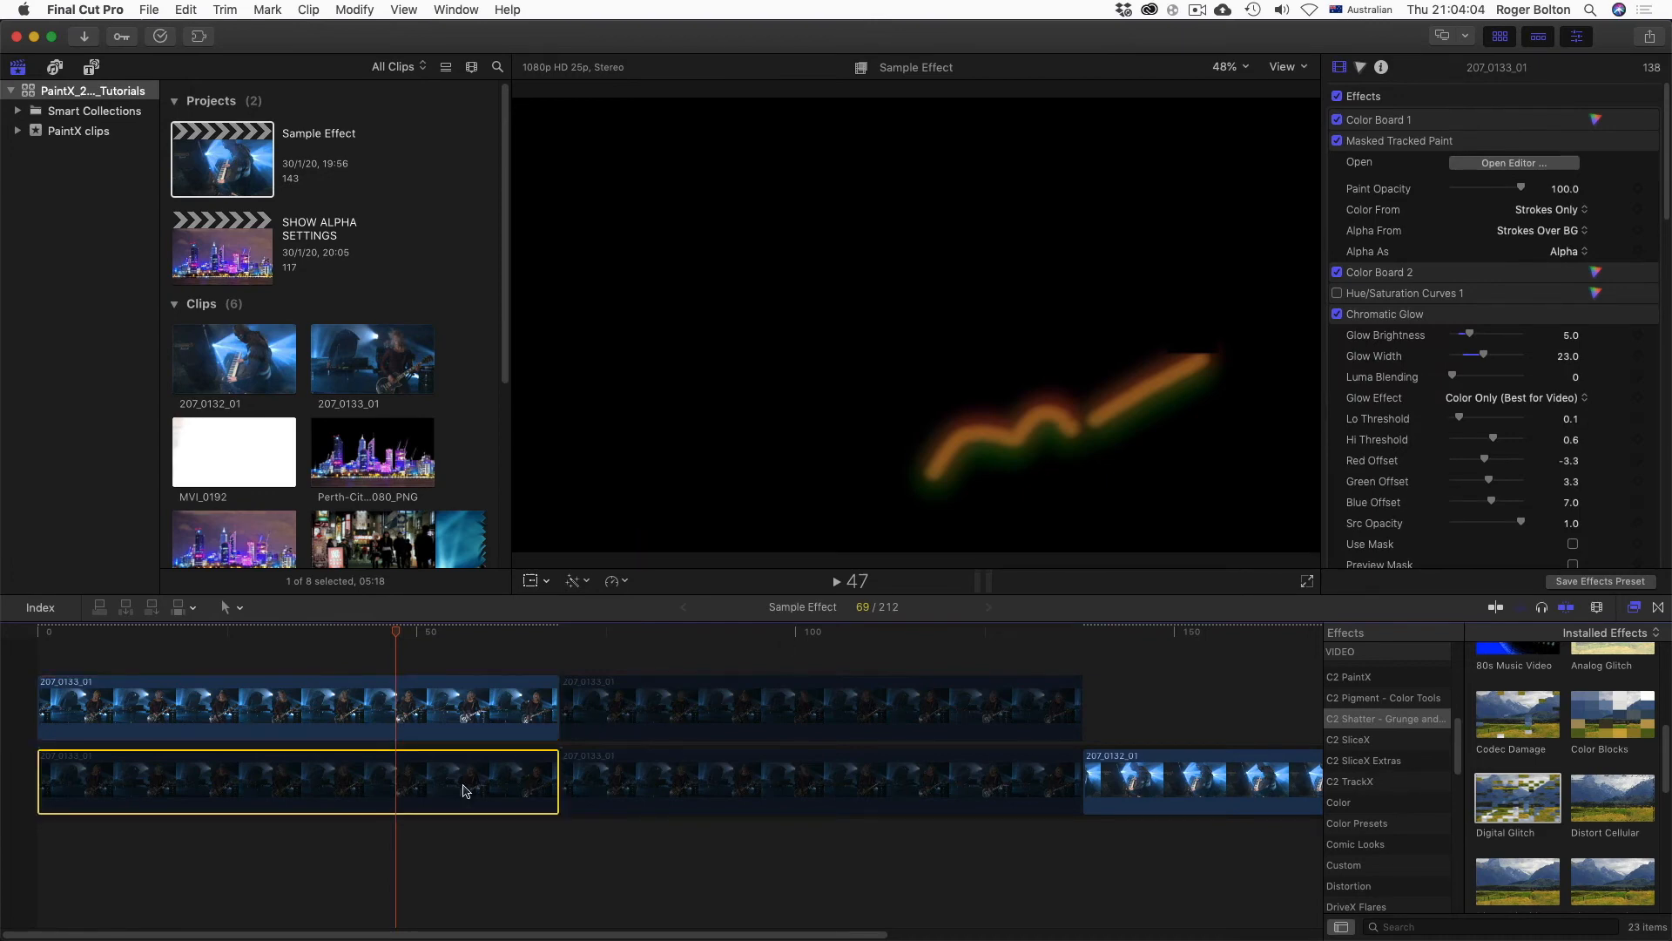